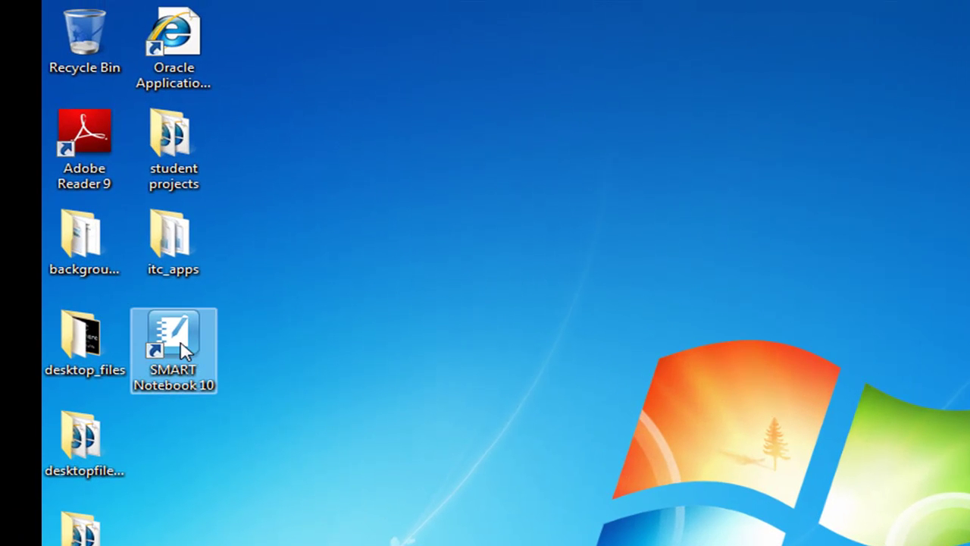
Step: Start SMART Notebook 10 and open the Activities folder of Lesson Activity Toolkit 2.0 in the gallery
double_click(184, 350)
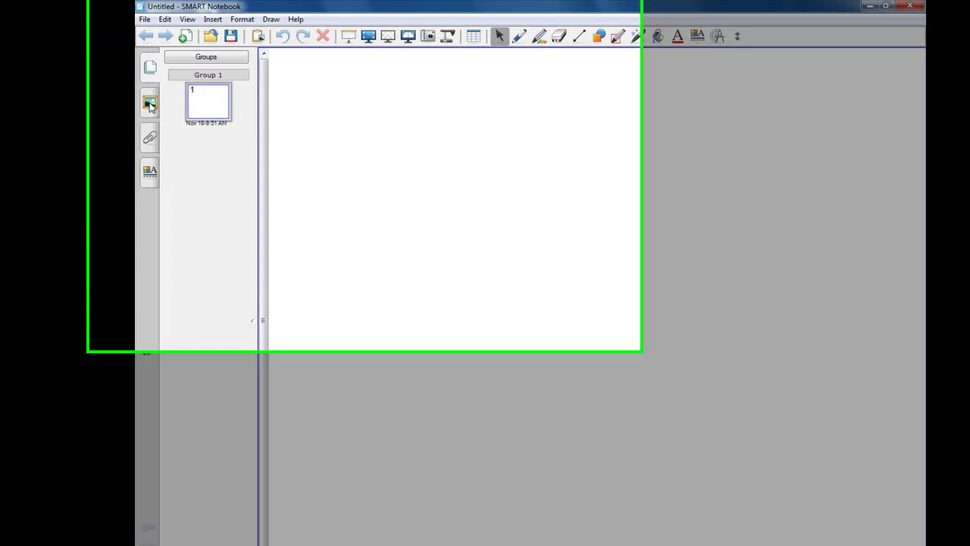
click(18, 129)
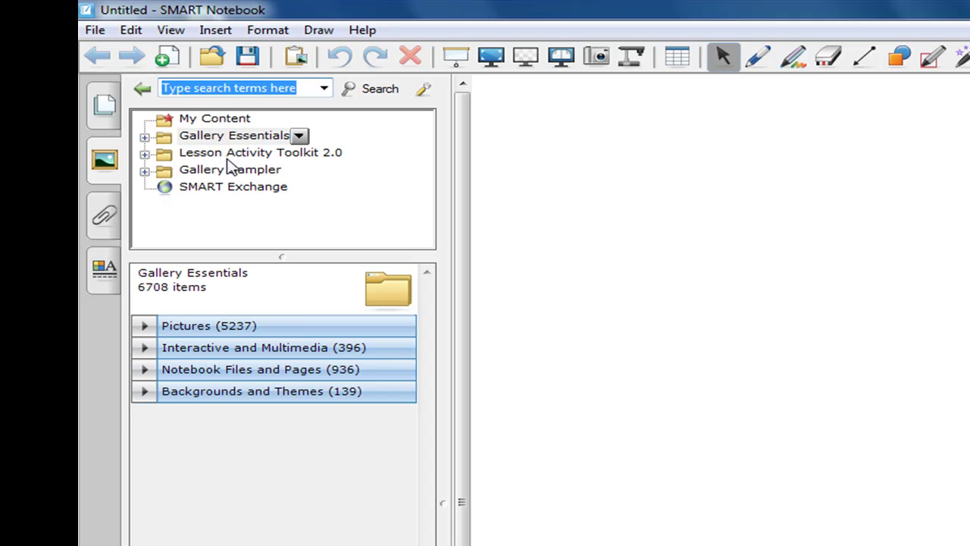
click(166, 161)
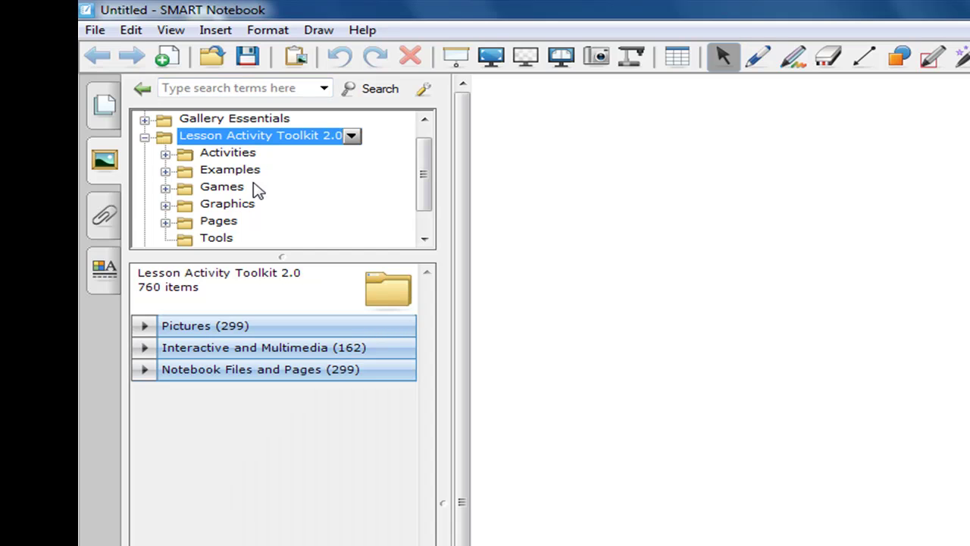
mouse_move(426, 188)
mouse_down()
mouse_move(422, 219)
mouse_move(423, 184)
mouse_move(416, 195)
mouse_up()
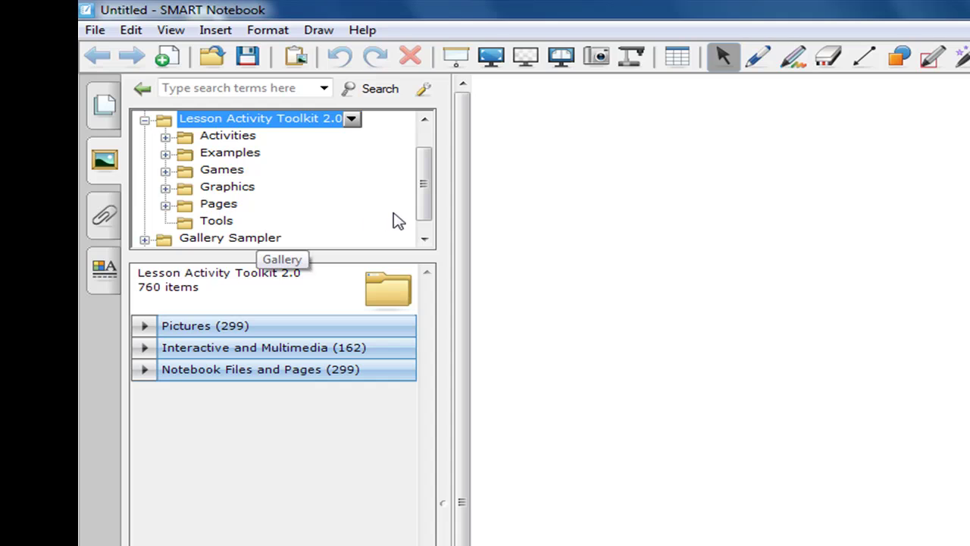
click(187, 141)
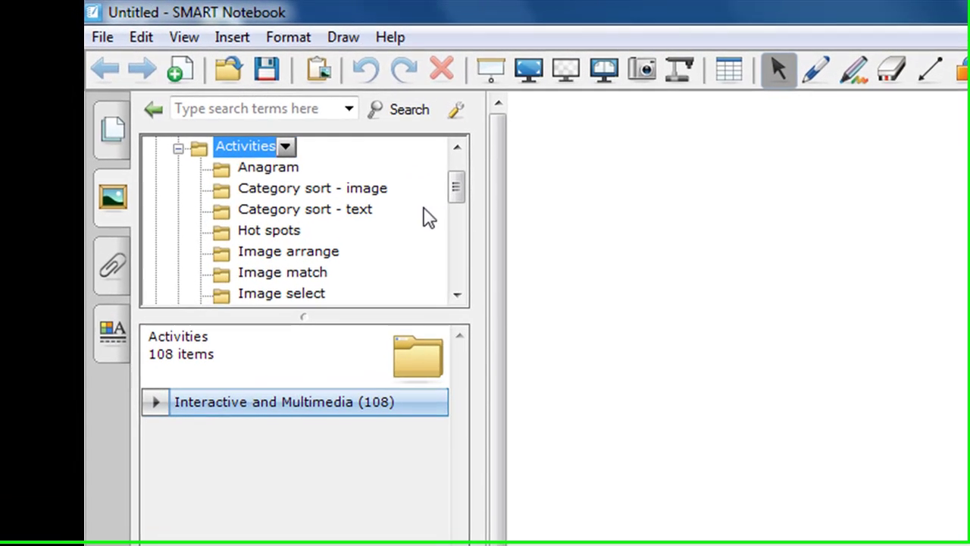
Step: Place the Blue - Image match activity from the Image match folder onto the blank page
mouse_move(458, 195)
mouse_down()
mouse_move(455, 240)
mouse_move(453, 188)
mouse_up()
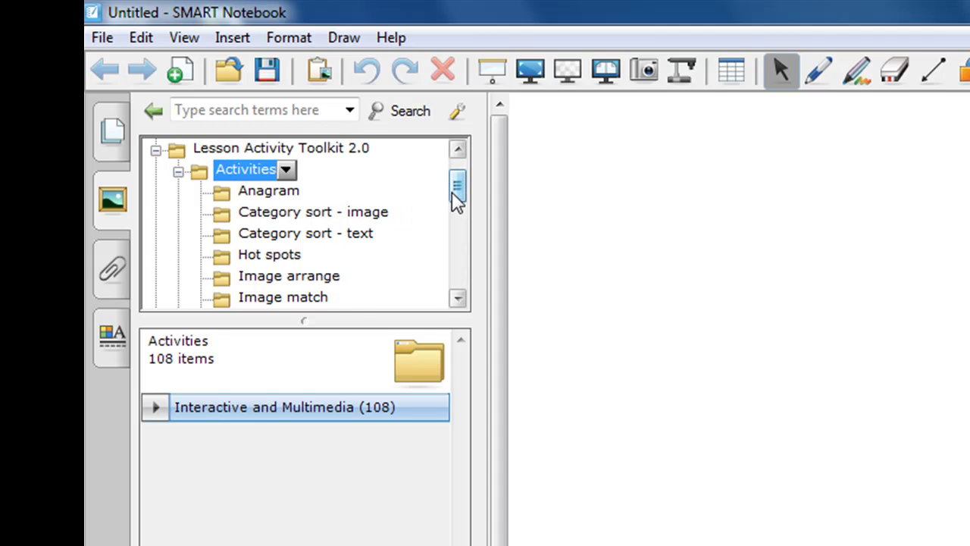
drag(457, 201, 454, 206)
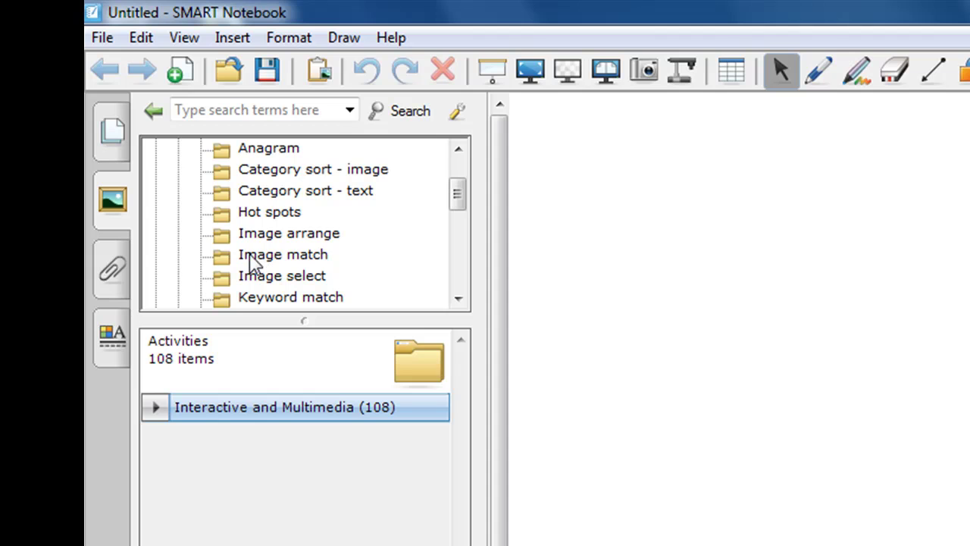
click(230, 266)
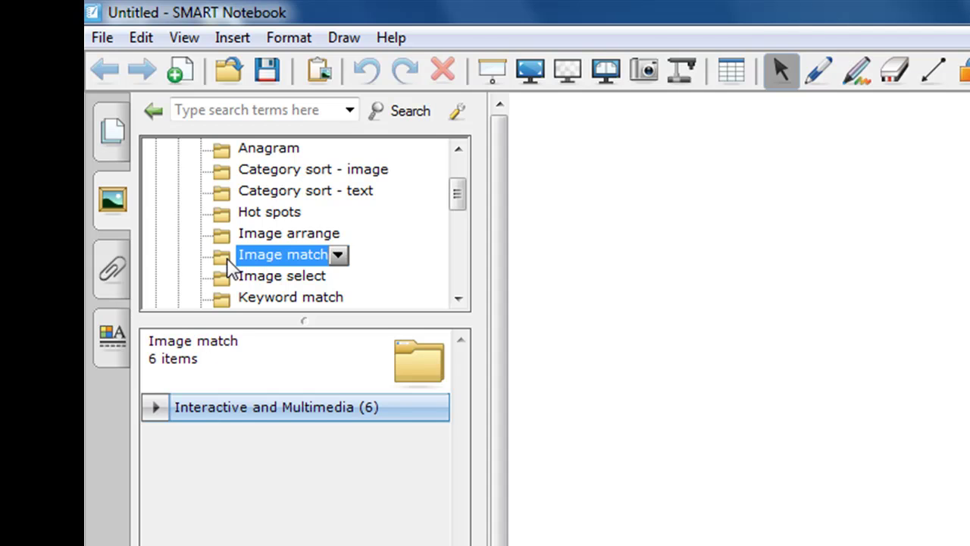
click(325, 415)
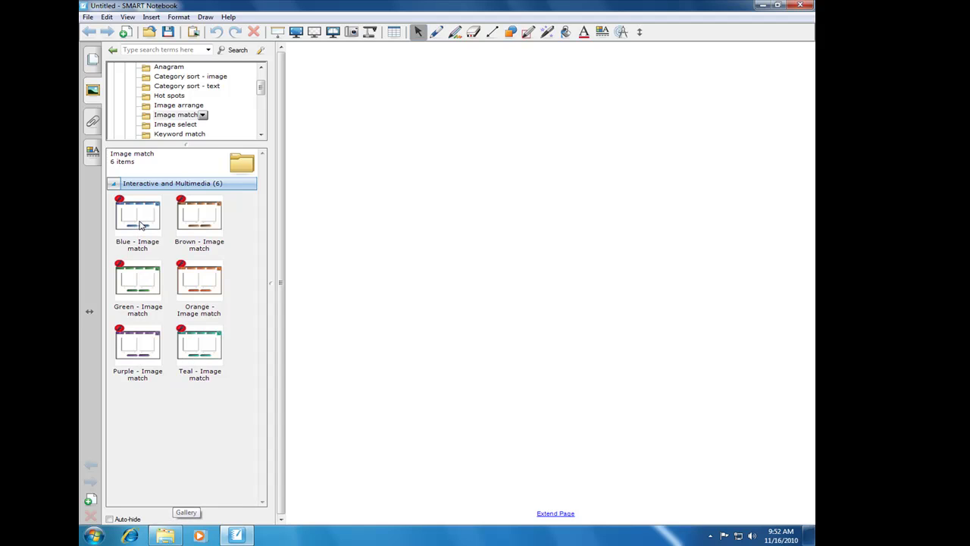
drag(141, 224, 551, 246)
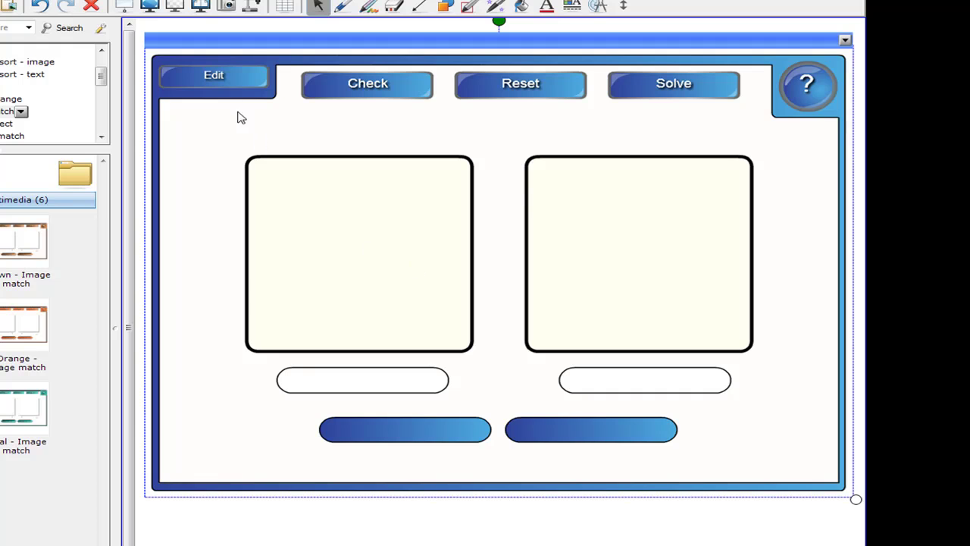
Step: Put the image match activity into edit mode and keep the number of images at 2
click(215, 78)
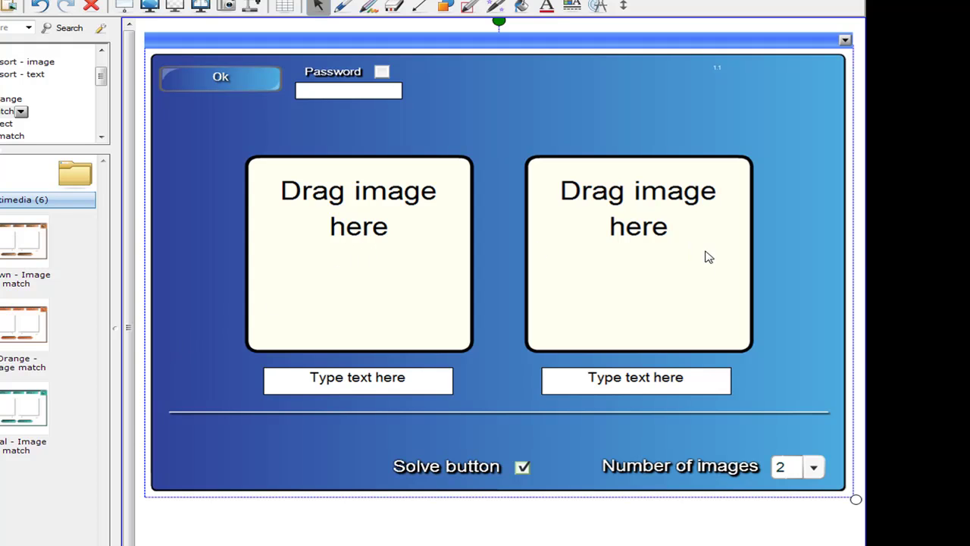
click(813, 469)
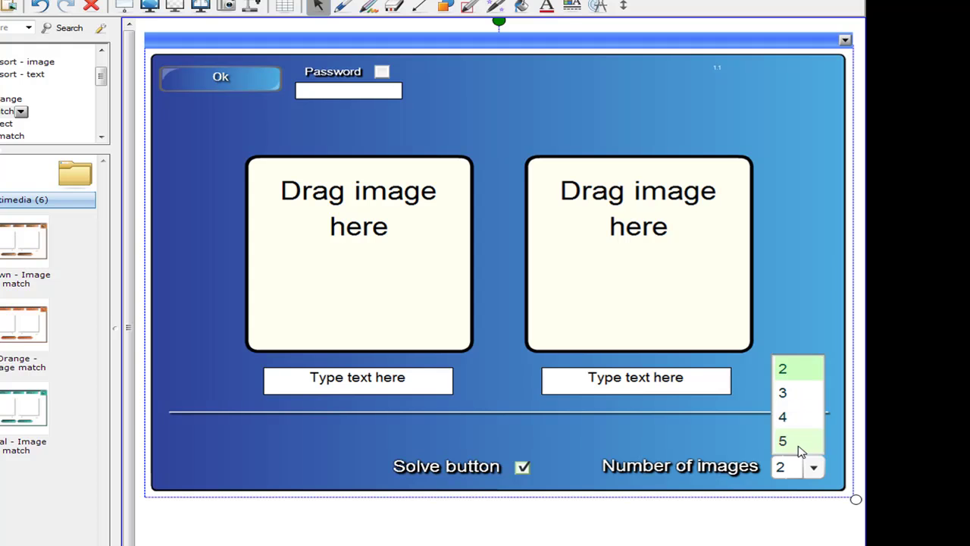
click(796, 471)
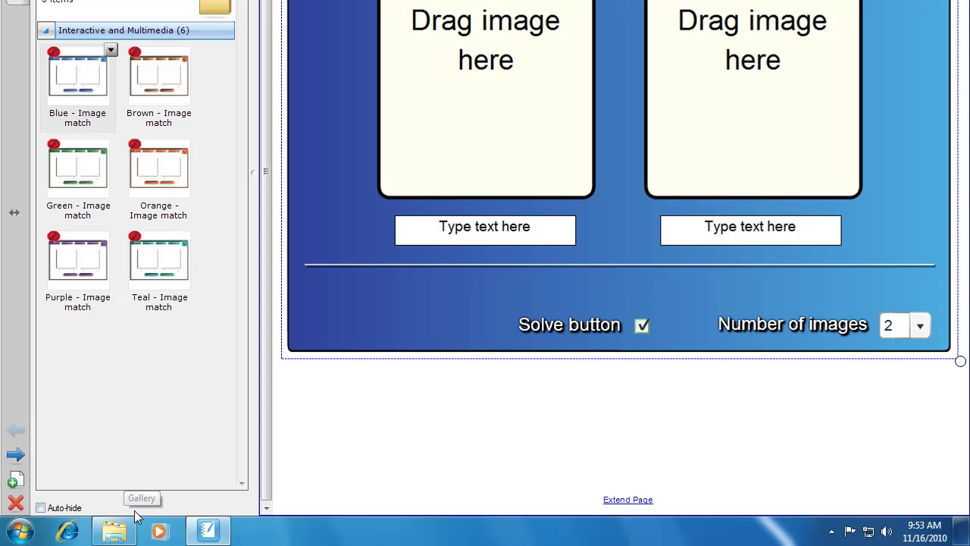
Step: Add Tulips.jpg to the activity's first image box and Penguins.jpg to the second from the Sample Pictures folder
click(114, 531)
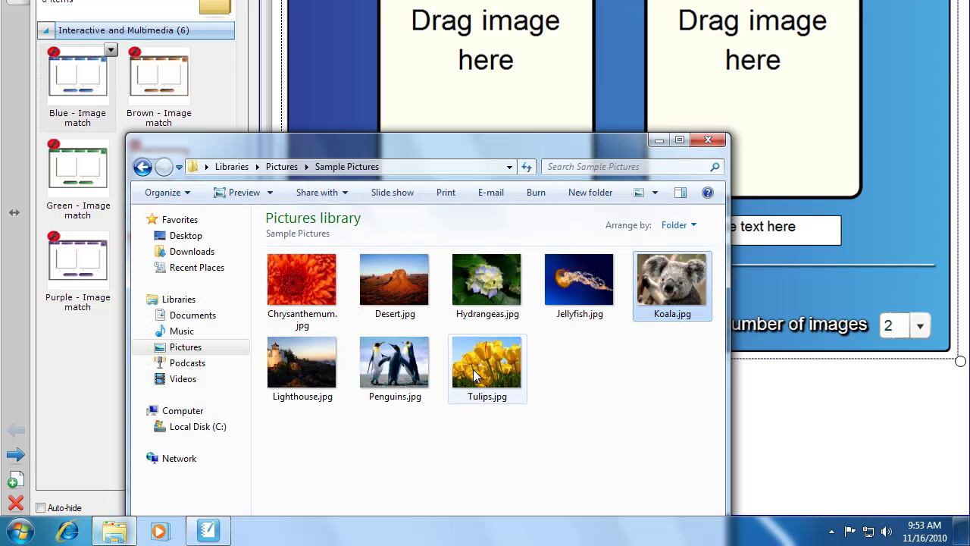
drag(473, 369, 466, 101)
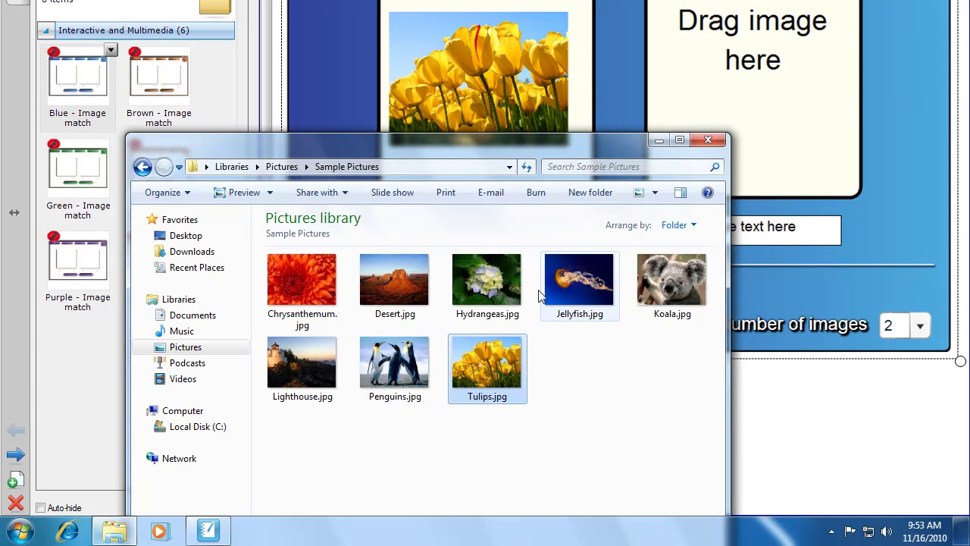
drag(423, 345, 755, 106)
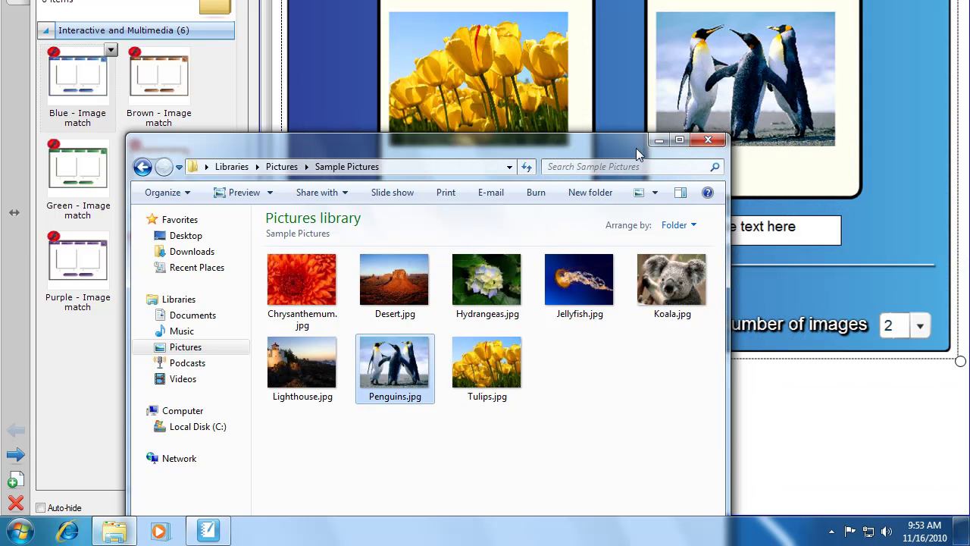
click(658, 141)
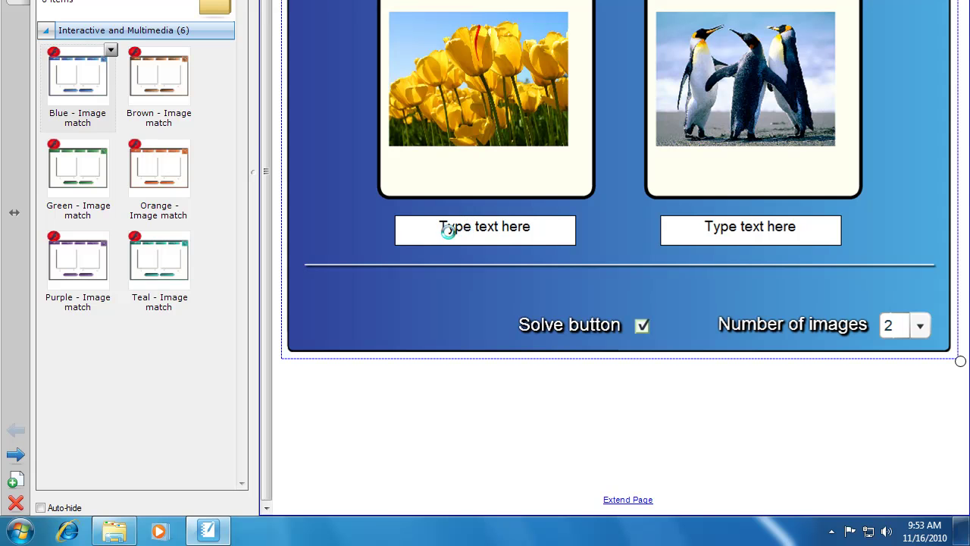
Step: Replace the placeholder text under the tulips image with the label "Flowers"
double_click(491, 227)
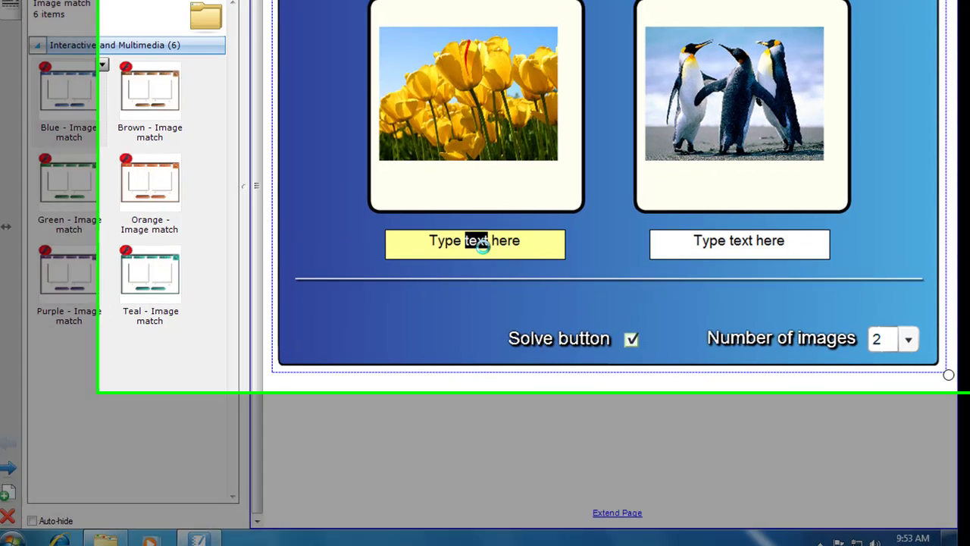
double_click(523, 228)
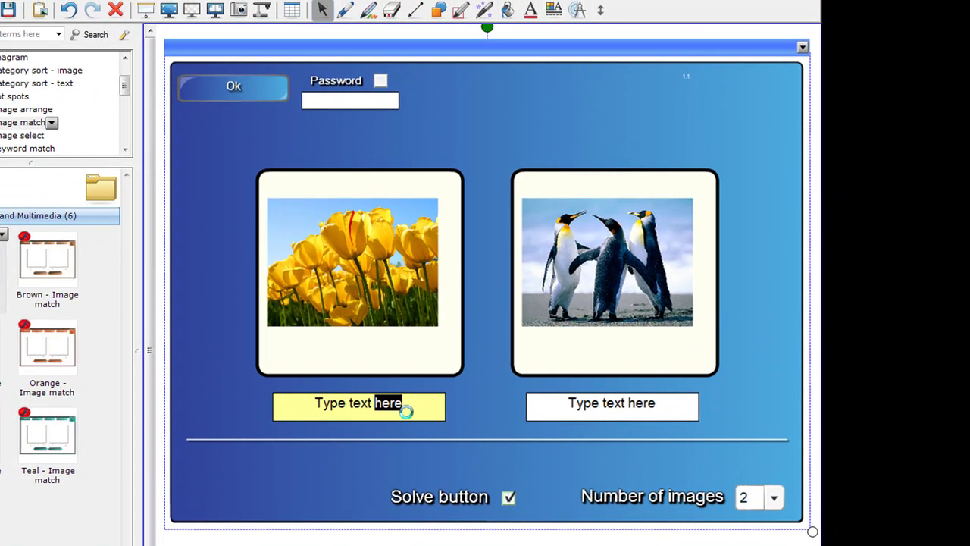
key(BackSpace)
key(BackSpace)
key(BackSpace)
key(BackSpace)
key(BackSpace)
key(BackSpace)
key(BackSpace)
key(BackSpace)
key(BackSpace)
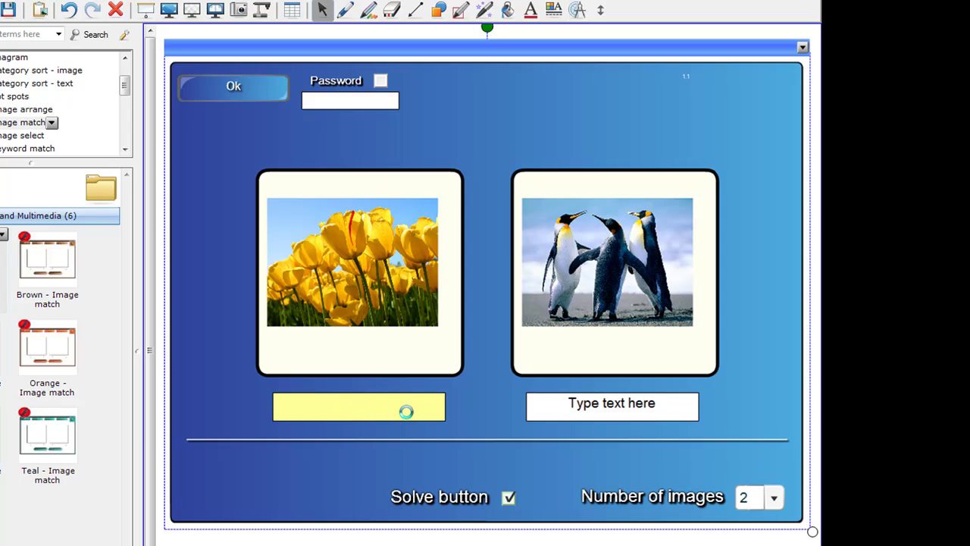
text(Flowers)
Step: Replace the placeholder text under the penguins image with "Penguins" and accept the activity's edits
click(612, 402)
double_click(613, 403)
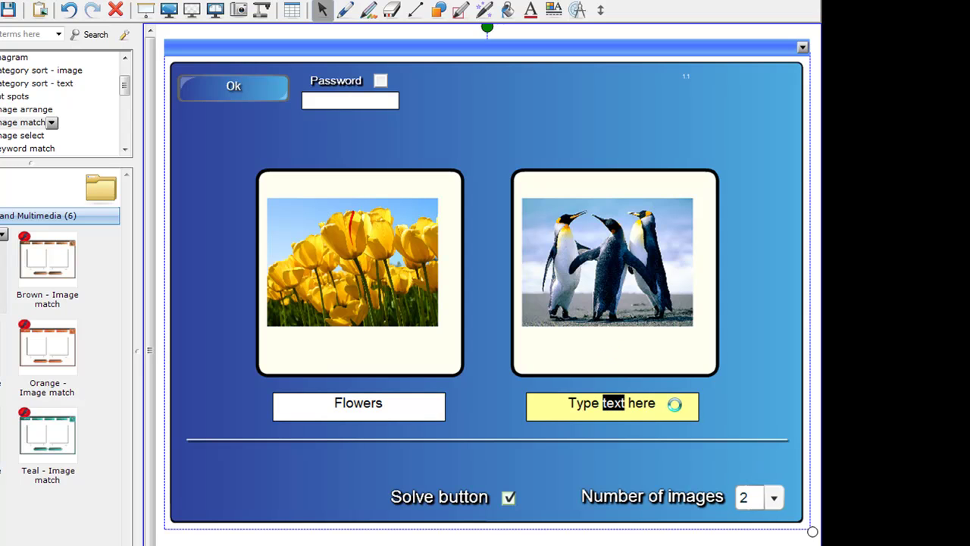
click(672, 403)
double_click(656, 404)
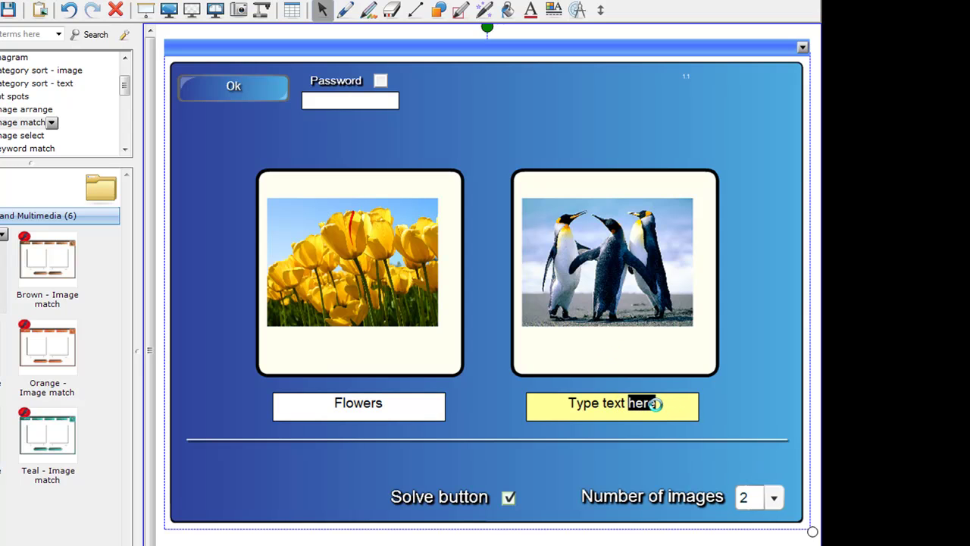
key(BackSpace)
key(BackSpace)
key(BackSpace)
key(BackSpace)
key(BackSpace)
key(BackSpace)
key(BackSpace)
key(BackSpace)
key(BackSpace)
key(BackSpace)
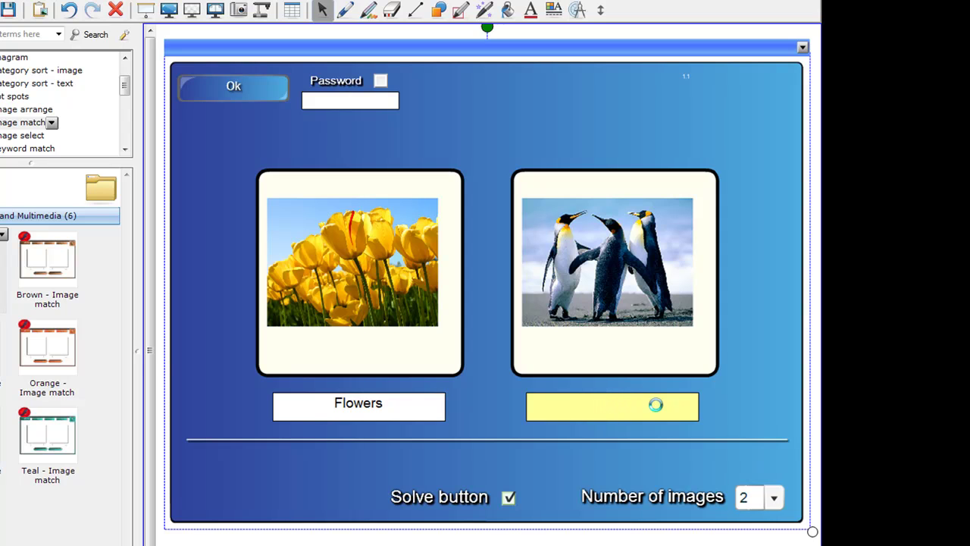
text(Penguins)
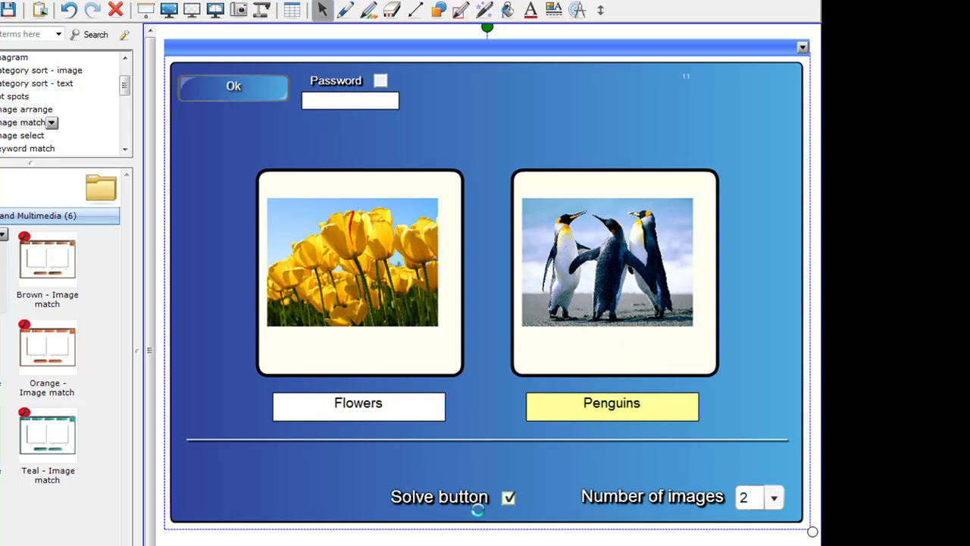
click(233, 89)
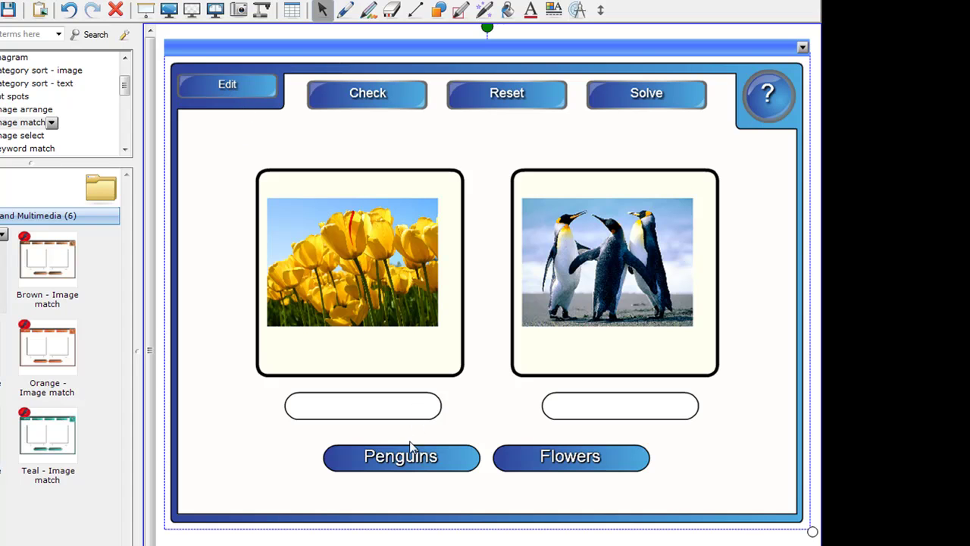
Step: Match the Flowers label to the tulips and the Penguins label to the penguins, and check the answers
mouse_move(399, 470)
mouse_down()
mouse_move(493, 436)
mouse_move(374, 353)
mouse_move(382, 468)
mouse_up()
drag(516, 457, 333, 408)
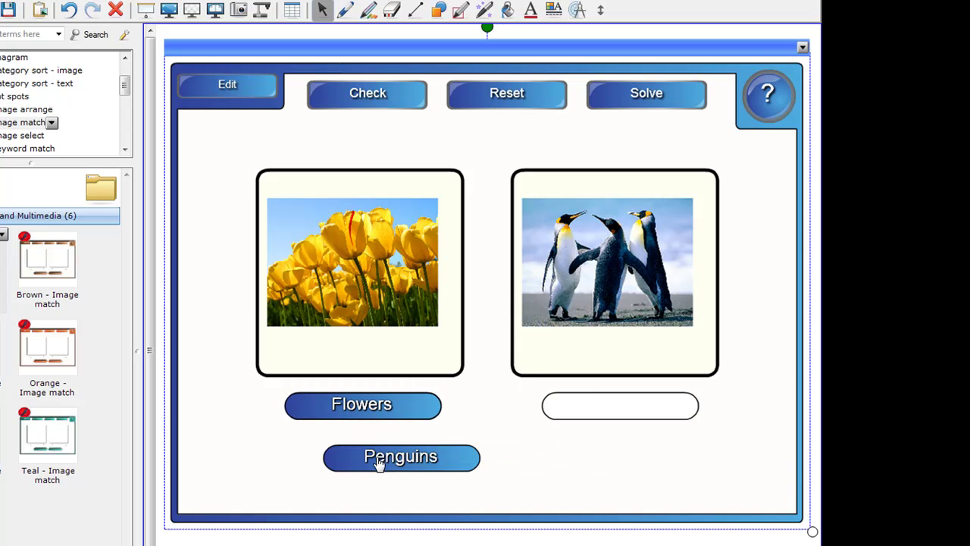
drag(379, 464, 602, 413)
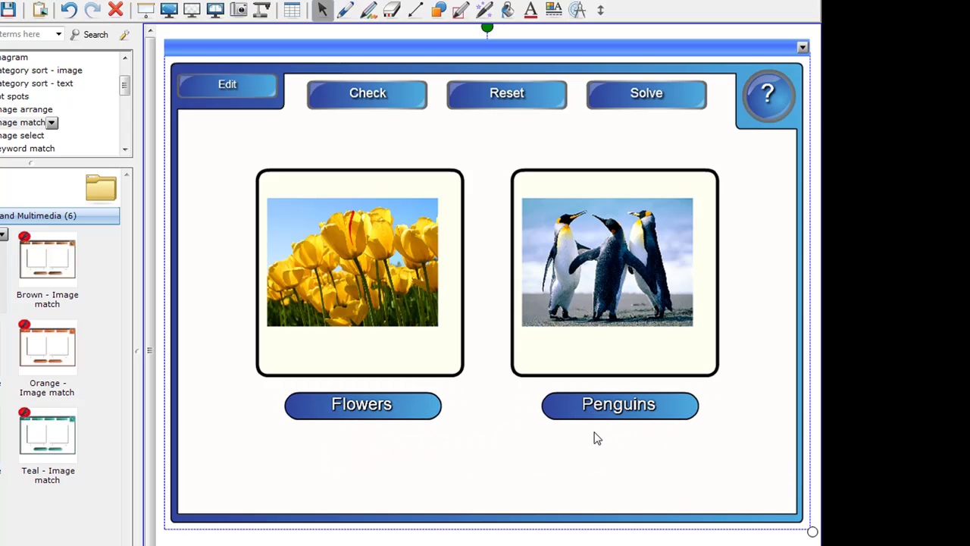
click(353, 99)
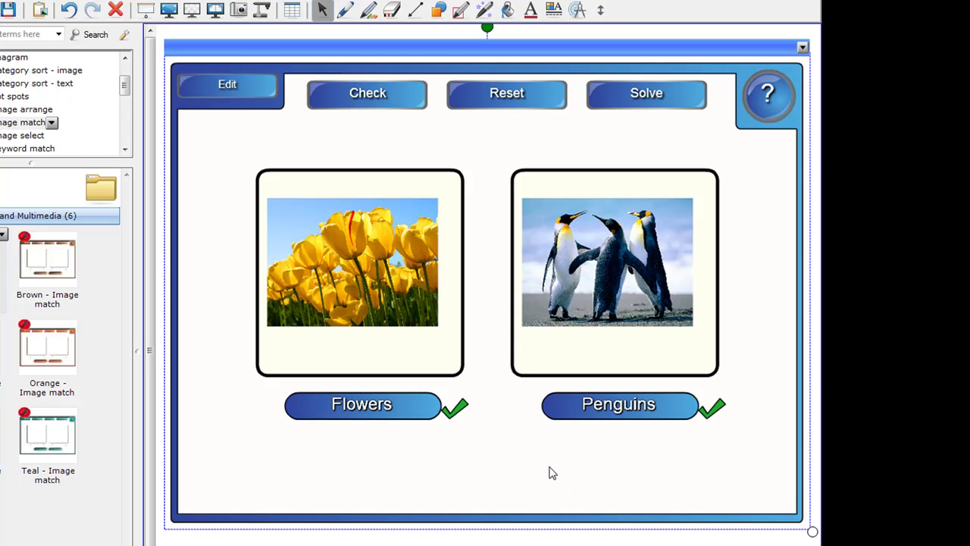
Step: Reset the activity, place the Penguins label under the tulips and Flowers under the penguins, and check the answers
click(513, 104)
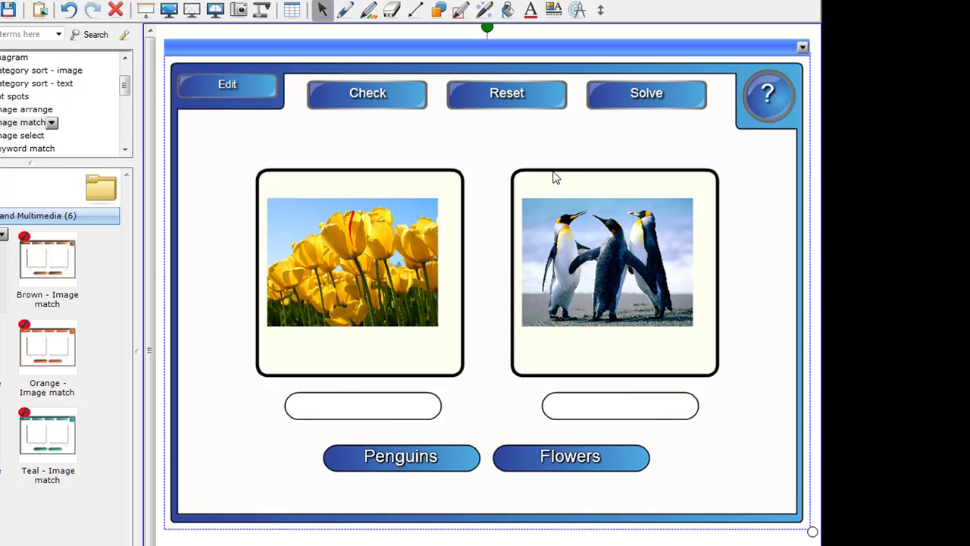
drag(424, 459, 387, 409)
drag(573, 461, 617, 414)
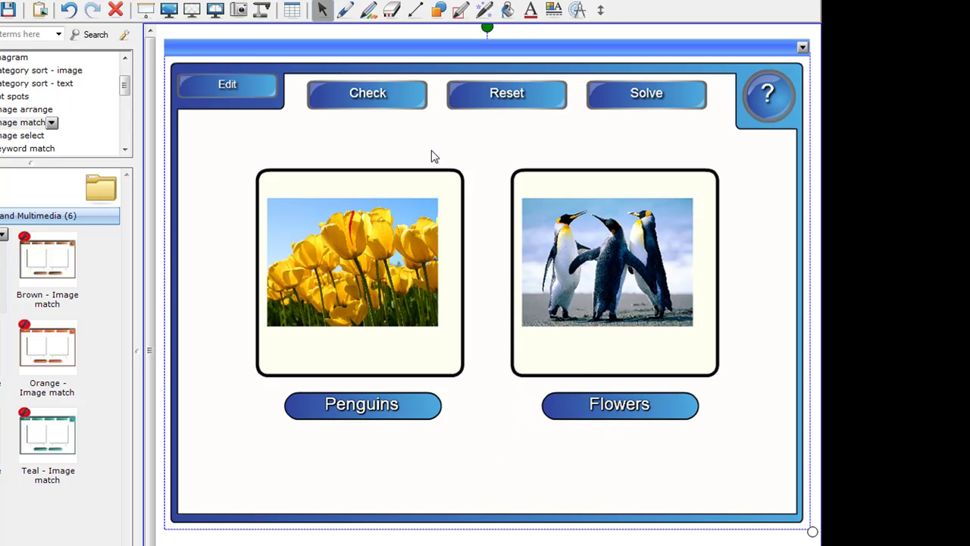
click(384, 101)
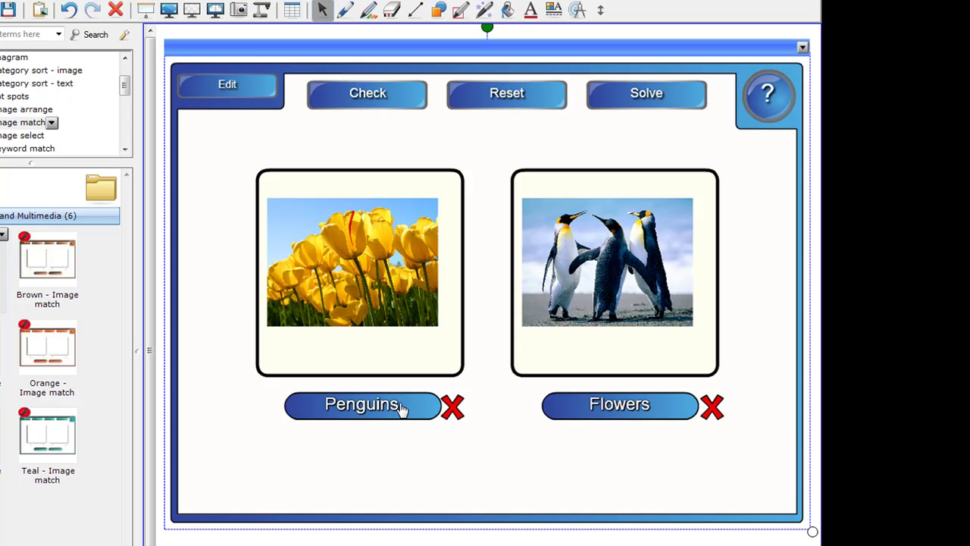
Step: Swap the two labels so Flowers is under the tulips and Penguins under the penguins, and check again
drag(402, 409, 562, 497)
drag(636, 414, 368, 411)
drag(407, 462, 617, 407)
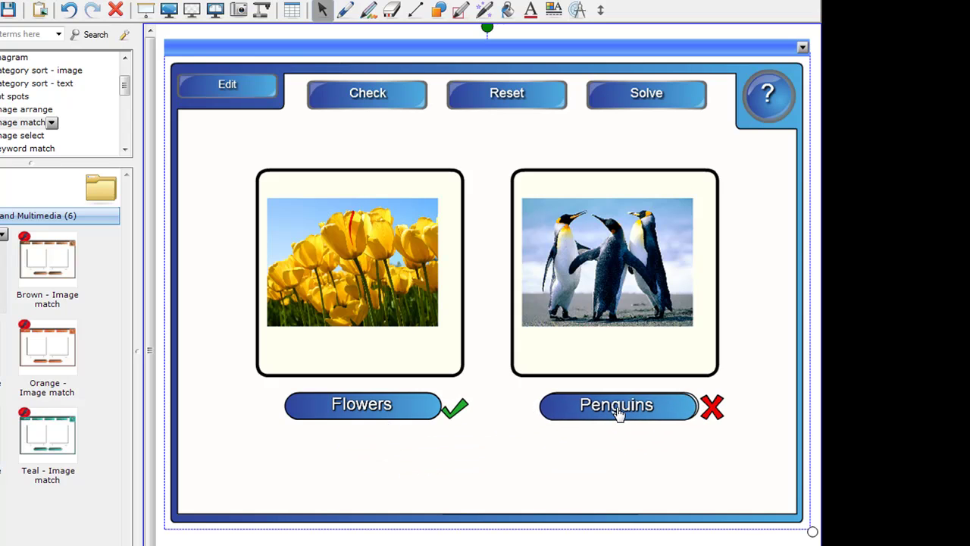
click(394, 98)
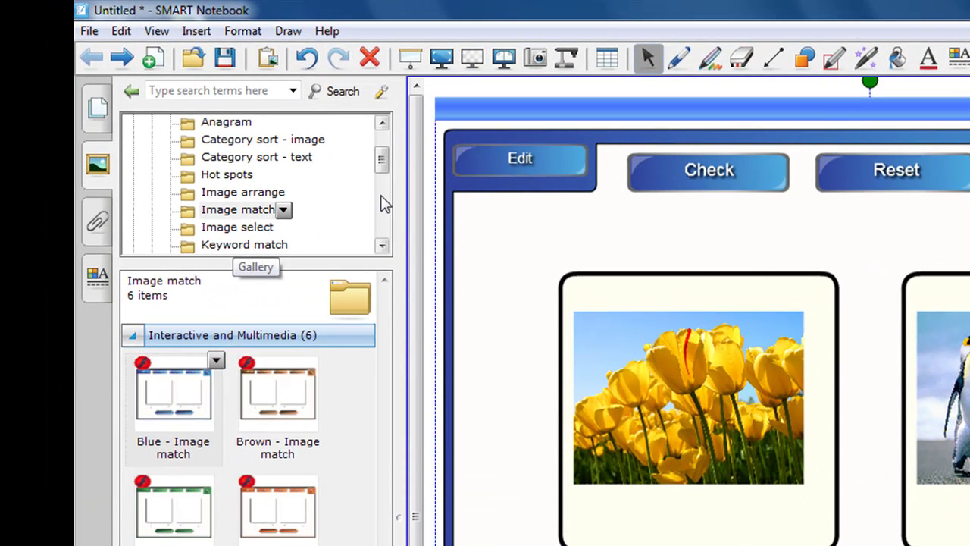
Step: Show the page thumbnails and add a new blank page after page 1
click(106, 118)
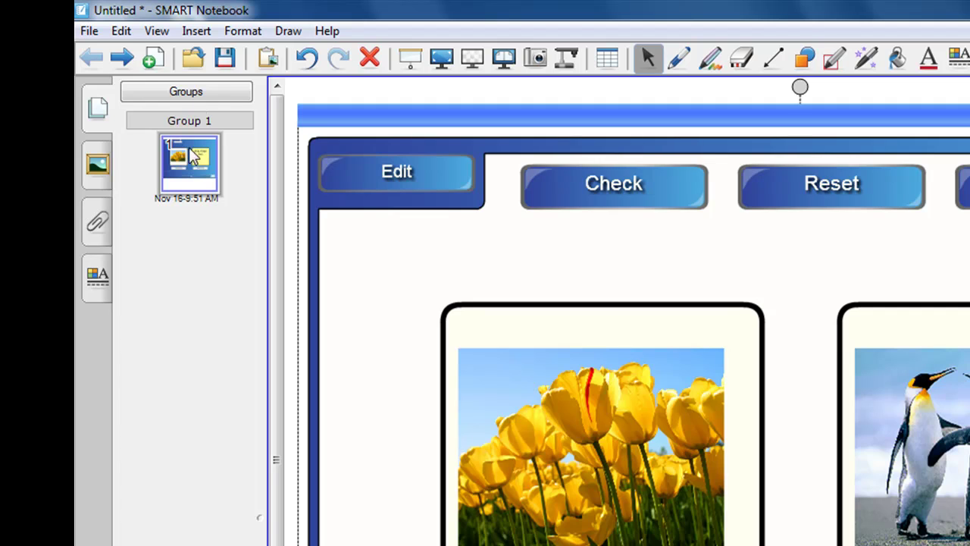
click(153, 61)
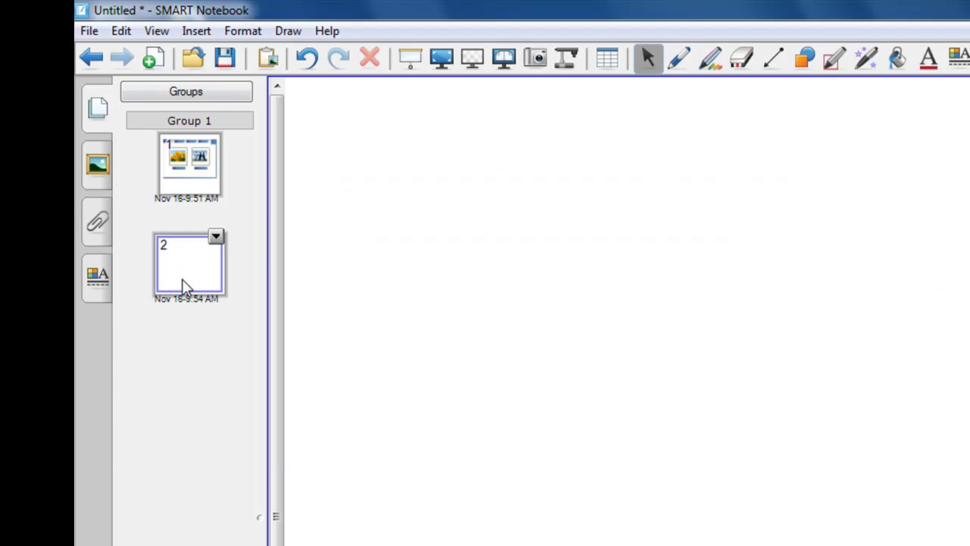
Step: Insert the Blue - Keyword match activity from the Gallery's Keyword match folder onto the blank page
click(96, 180)
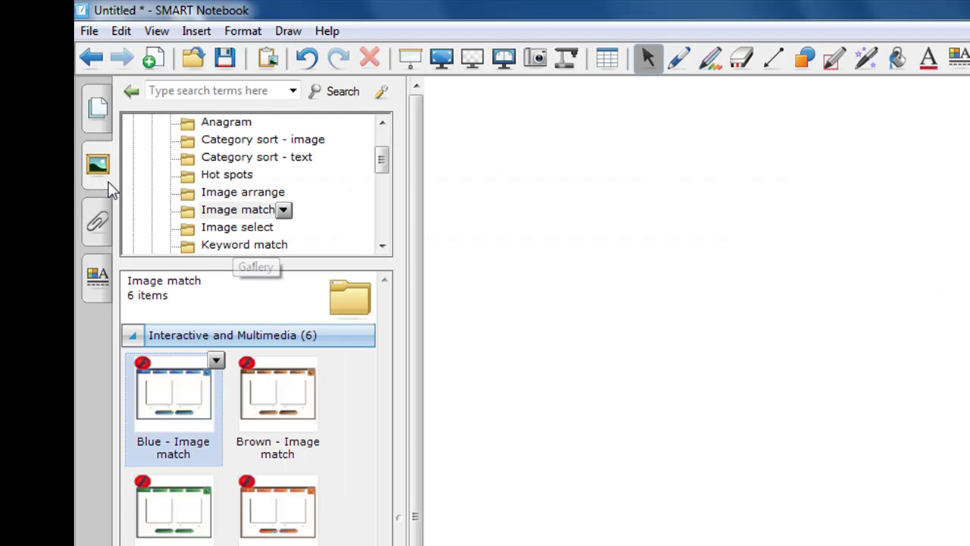
click(372, 156)
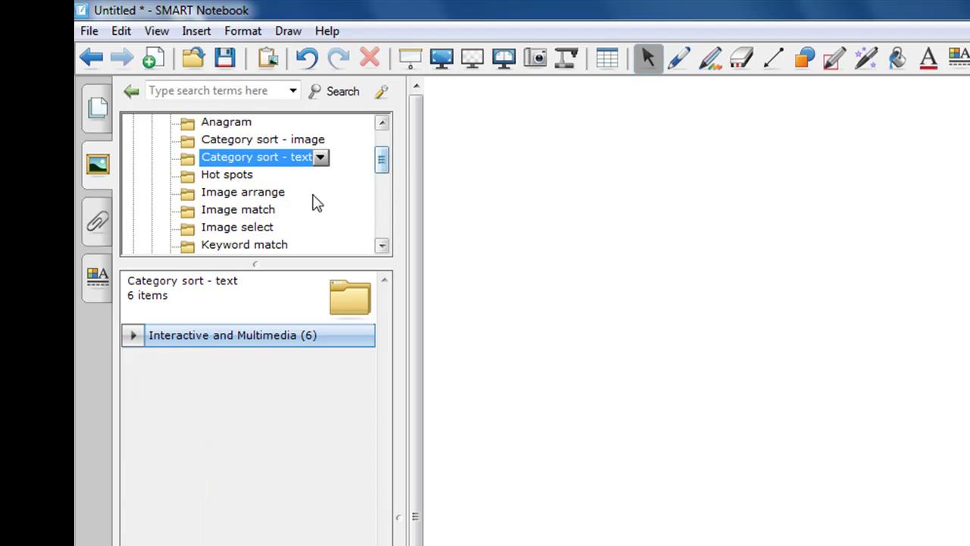
drag(383, 162, 392, 187)
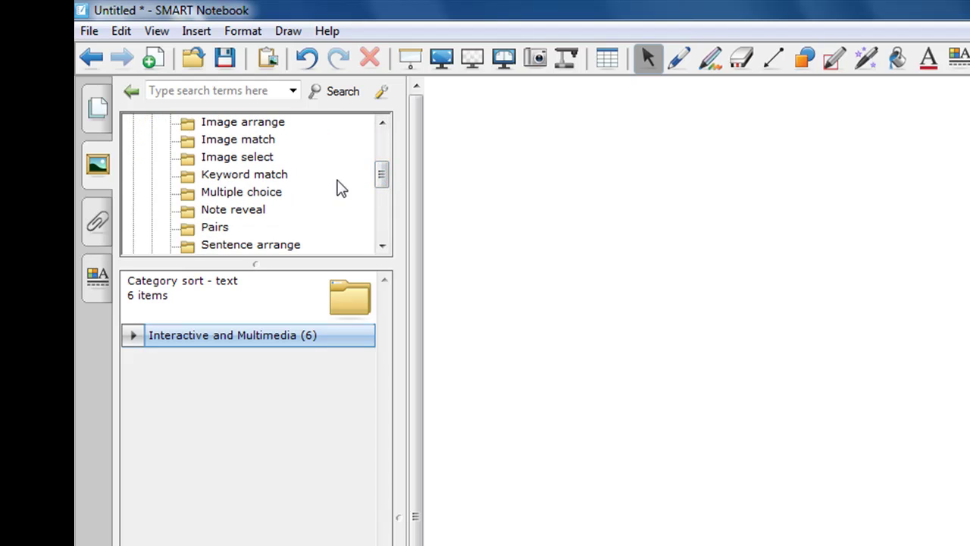
click(221, 177)
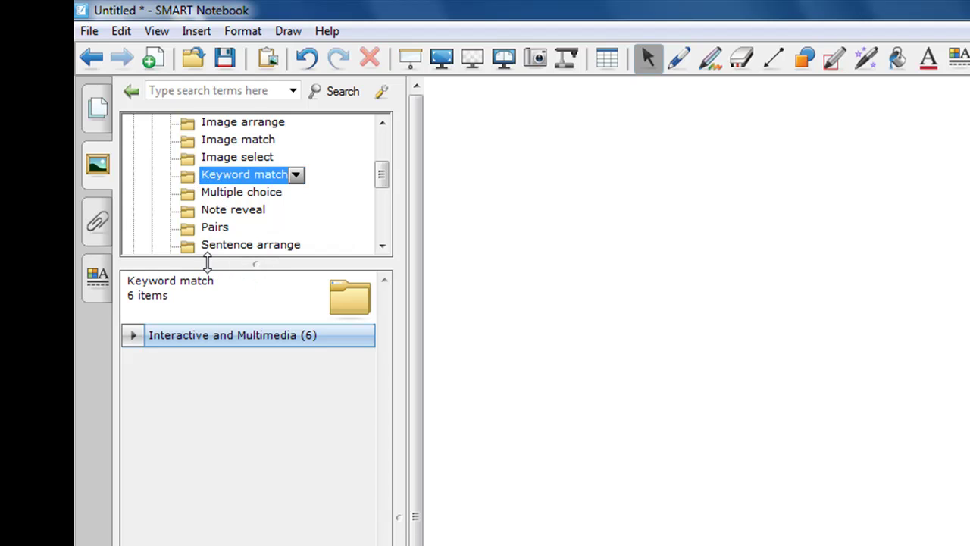
click(213, 345)
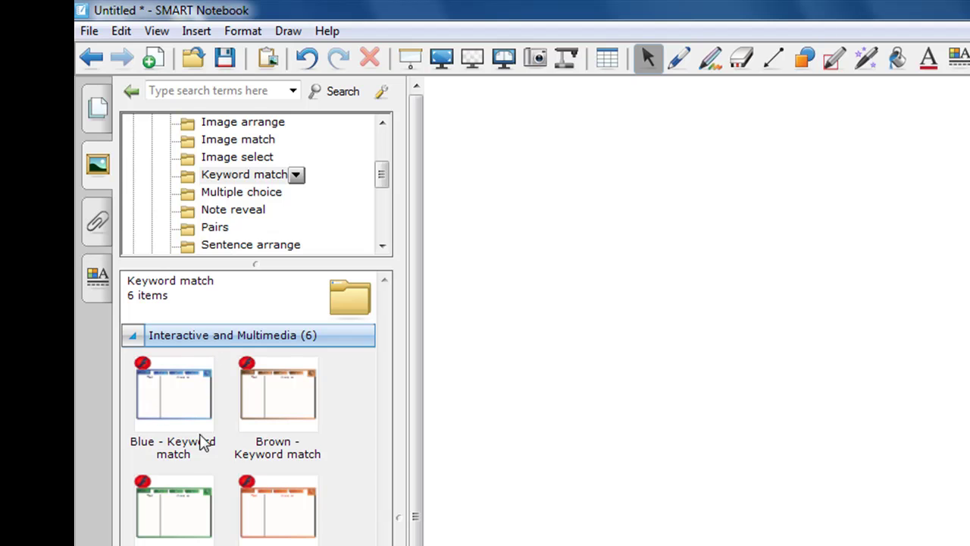
drag(181, 410, 814, 432)
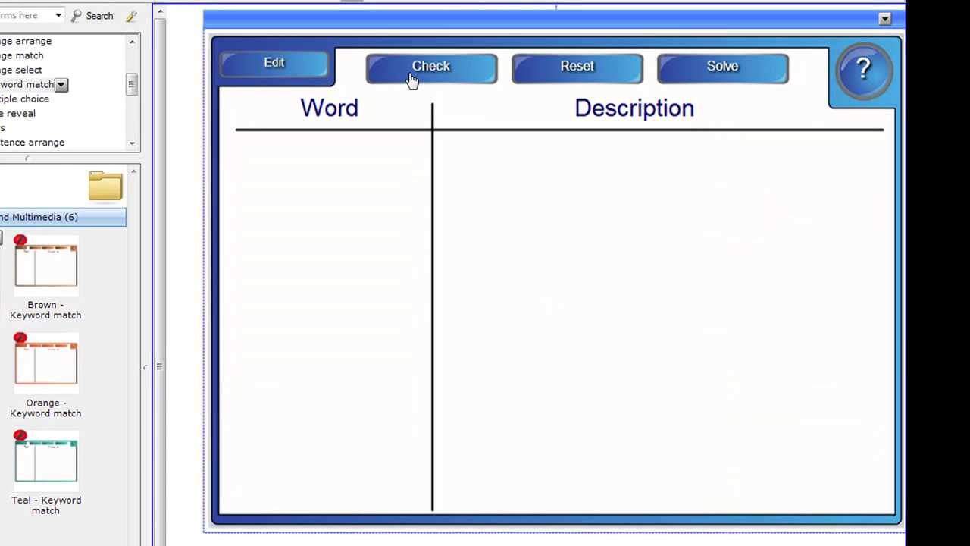
Step: Open the keyword match activity for editing and enter Cat with description Meow and Dog with description Bark
click(279, 63)
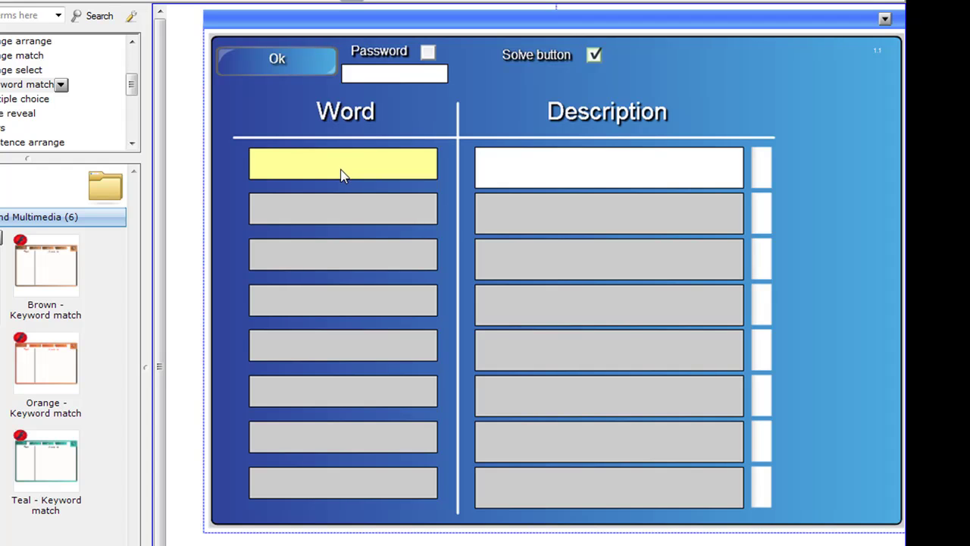
text(Cat)
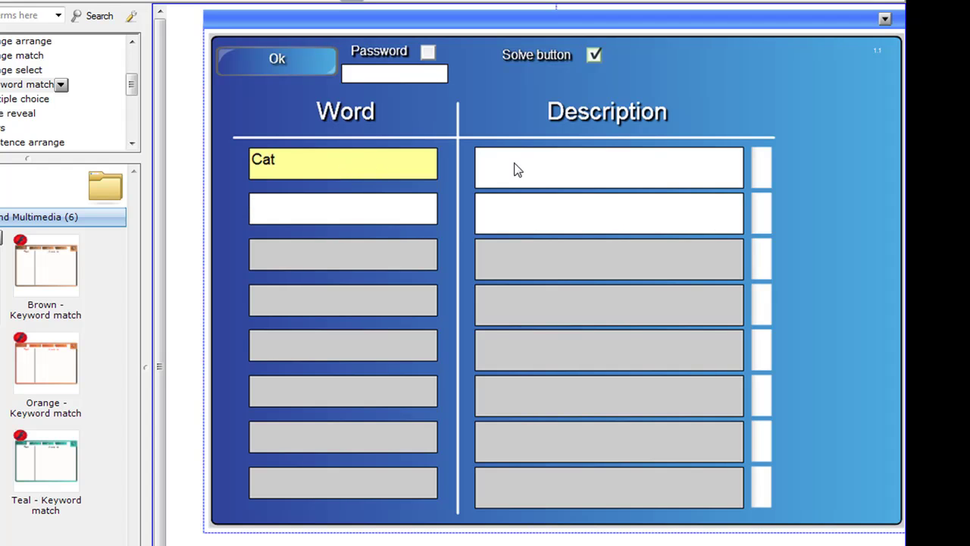
click(555, 173)
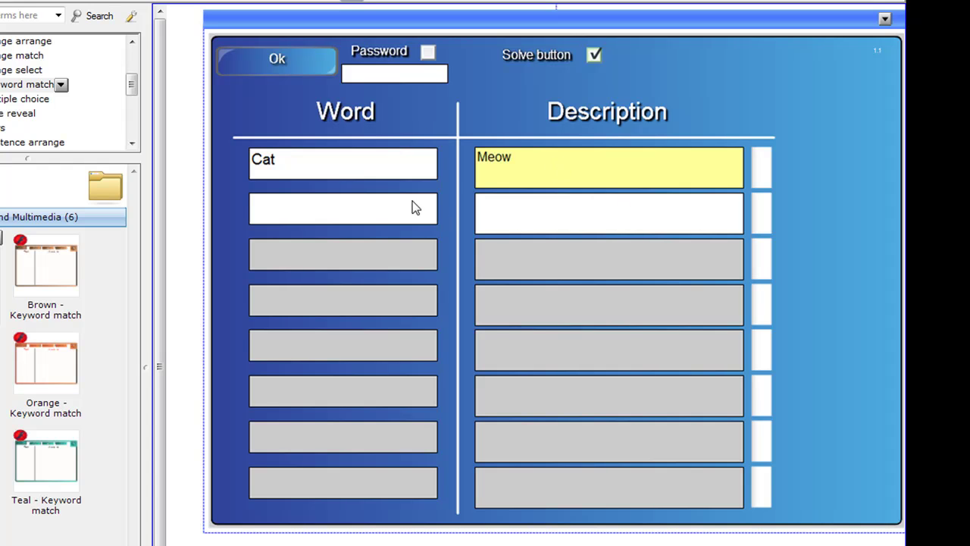
click(393, 211)
text(Dog)
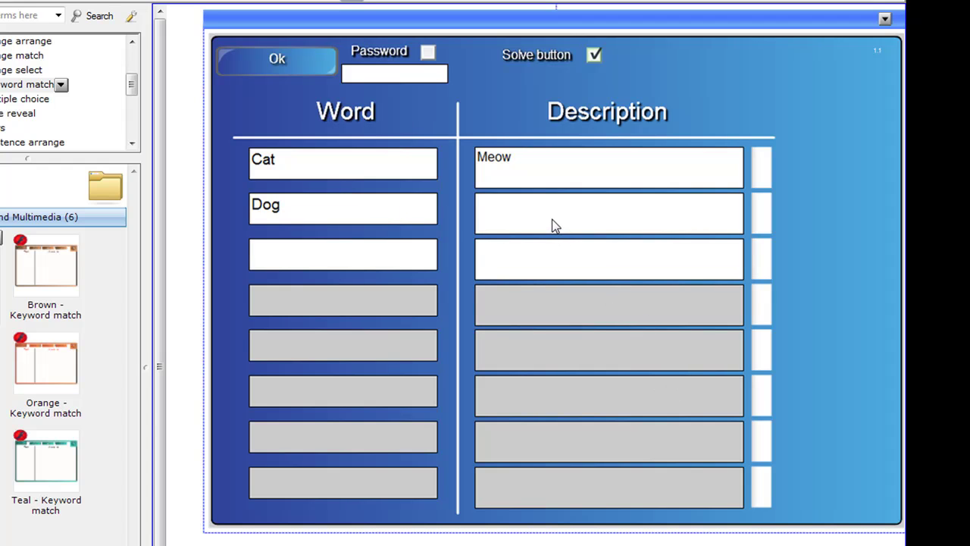
click(552, 221)
text(Bar)
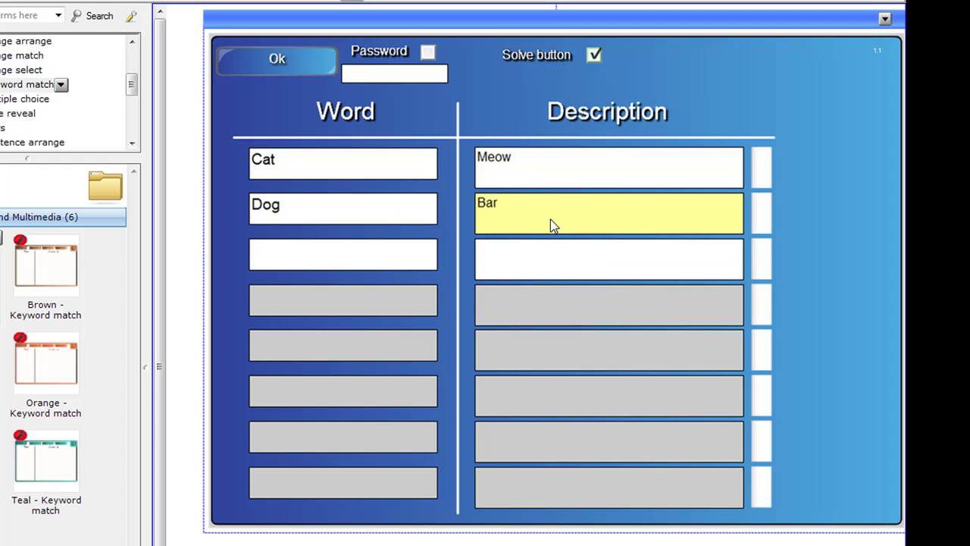
text(k)
Step: Add Duck with description Quack as the third word and accept the activity settings
click(335, 259)
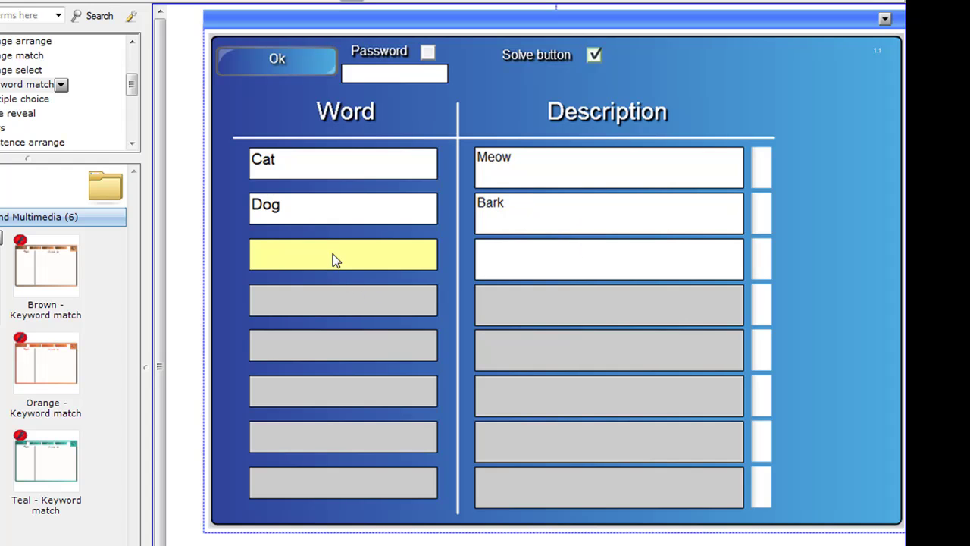
text(Duck)
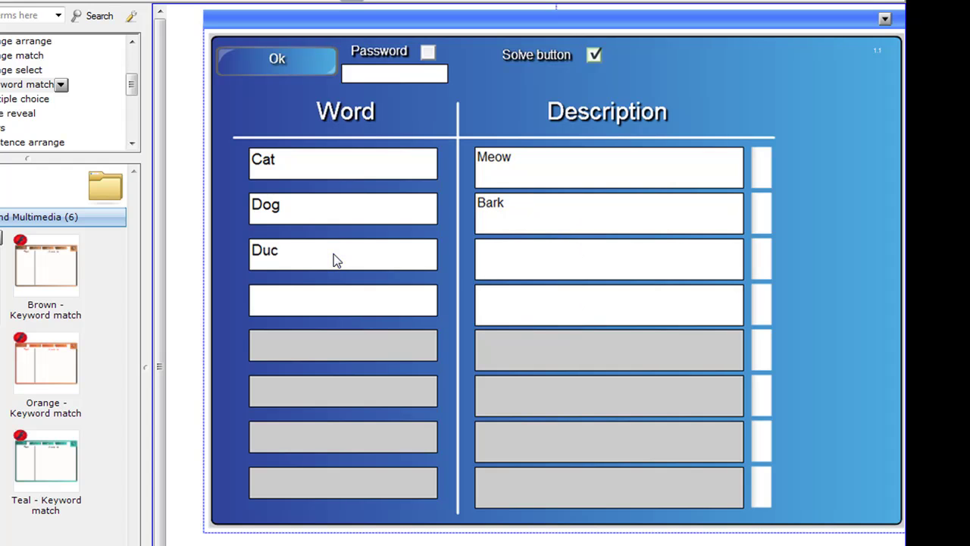
click(506, 259)
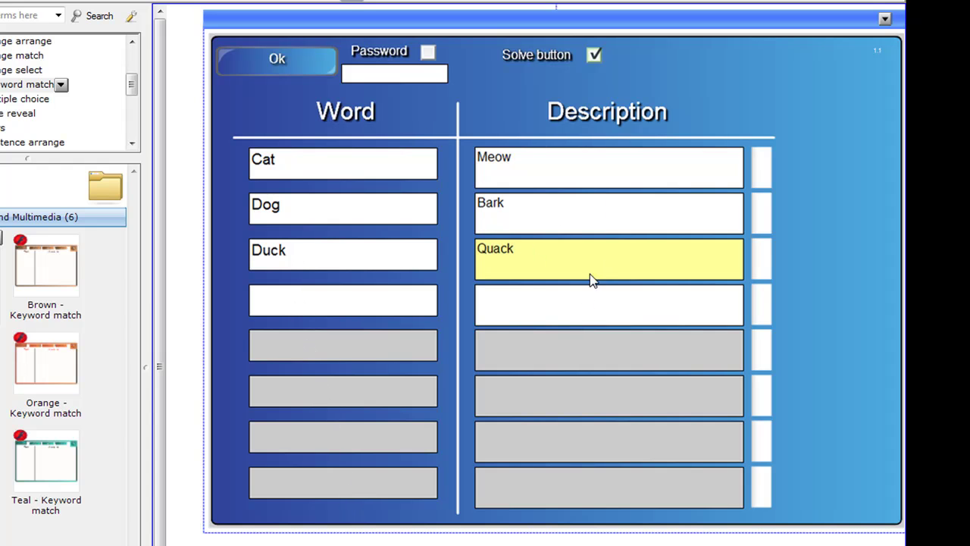
click(275, 59)
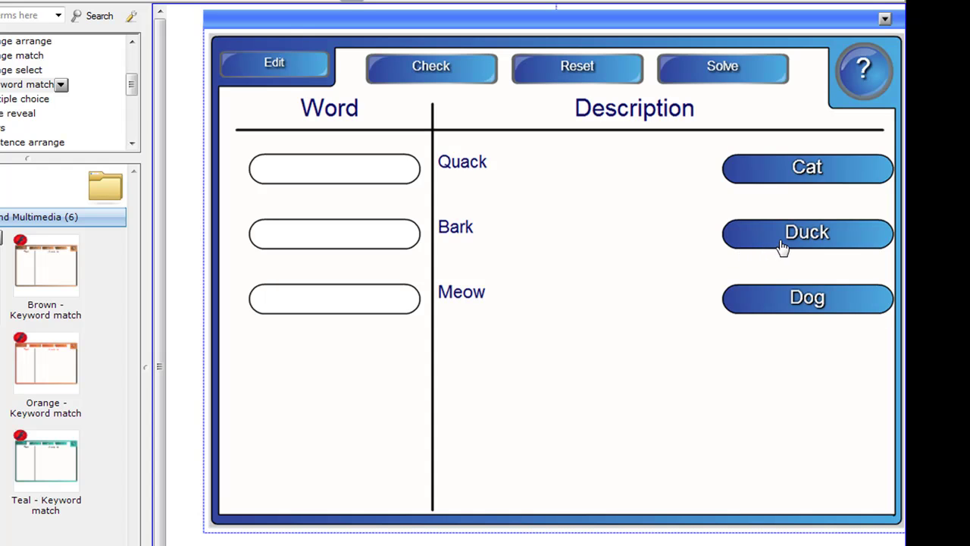
Step: Match Duck to Quack, Dog to Bark and Cat to Meow, and check the answers
drag(782, 247, 311, 187)
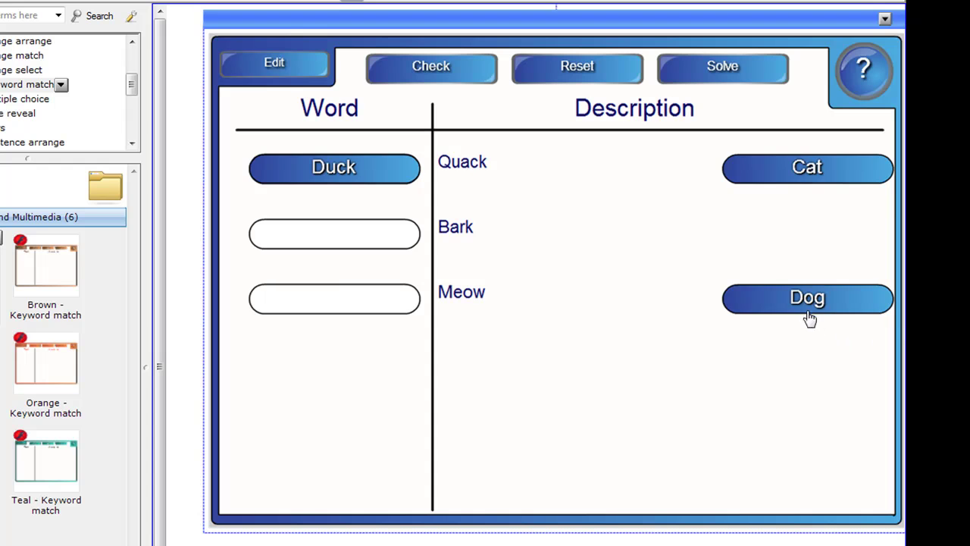
drag(809, 318, 334, 241)
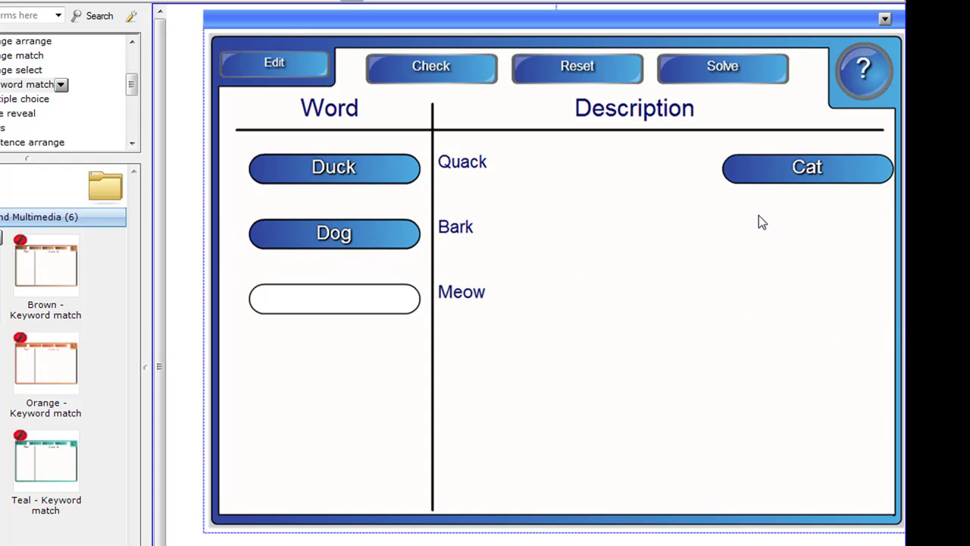
drag(799, 177, 332, 311)
click(430, 72)
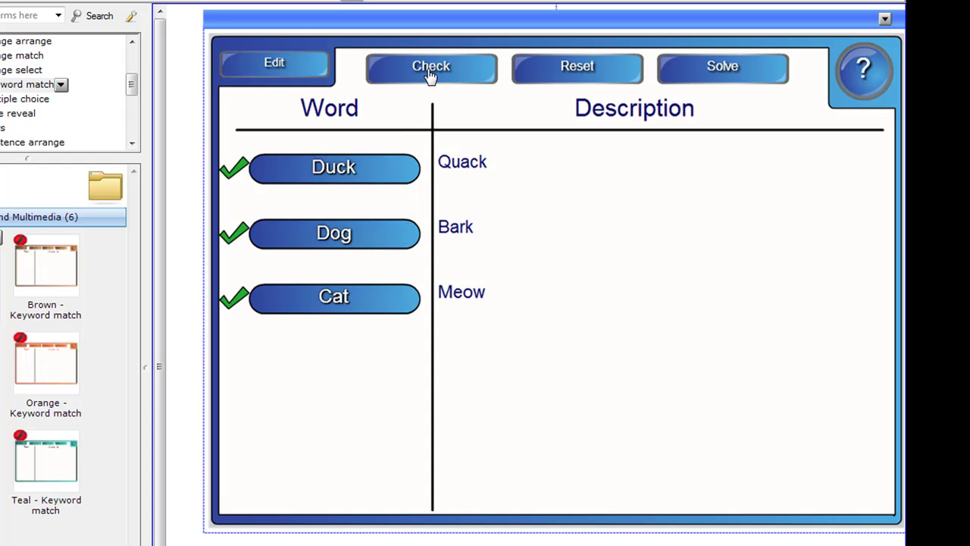
Step: Reset the activity, place Cat beside Bark, Dog beside Meow and Duck beside Quack, and check the answers
click(559, 72)
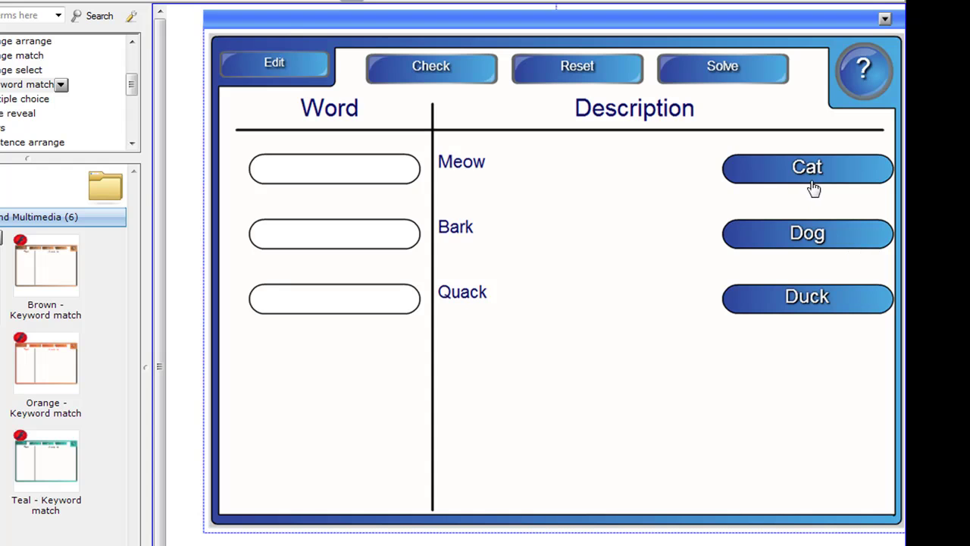
drag(807, 177, 326, 239)
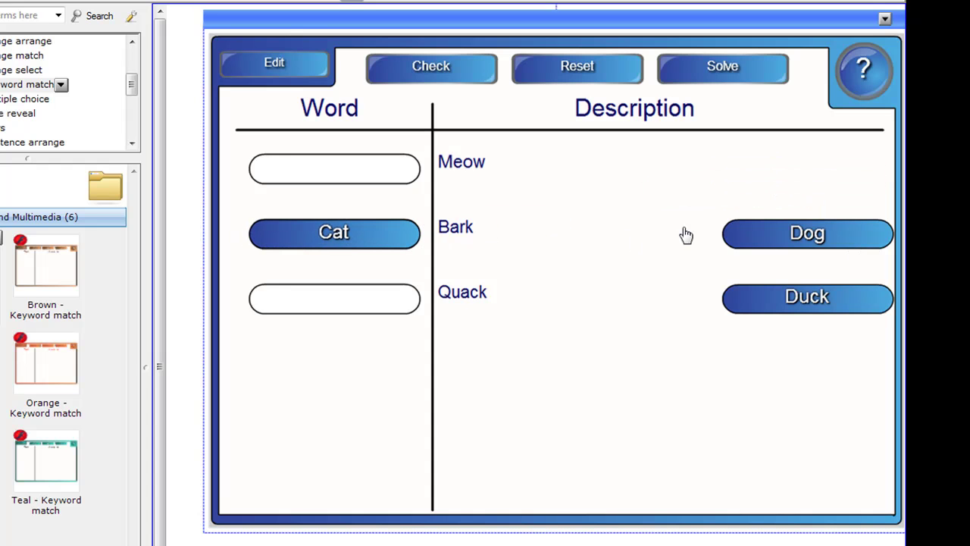
drag(758, 241, 313, 179)
drag(787, 300, 314, 297)
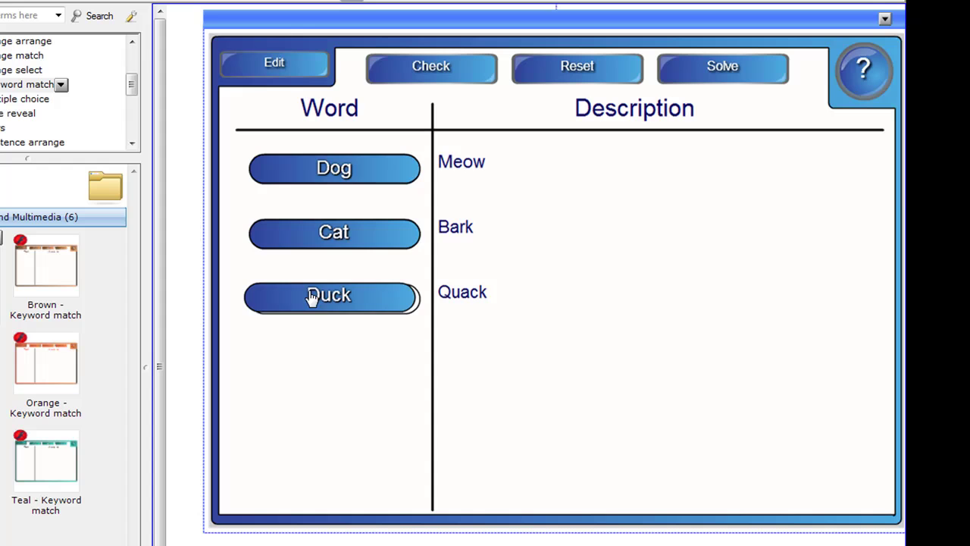
click(410, 78)
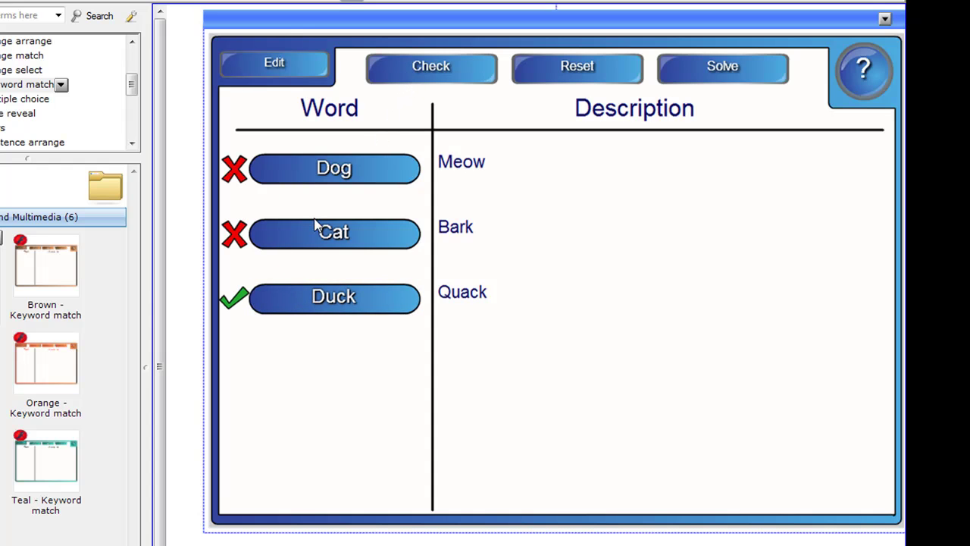
Step: Swap the two mismatched words so Dog is beside Bark and Cat beside Meow, and check again
click(325, 241)
drag(394, 184, 384, 245)
drag(732, 165, 281, 168)
click(431, 69)
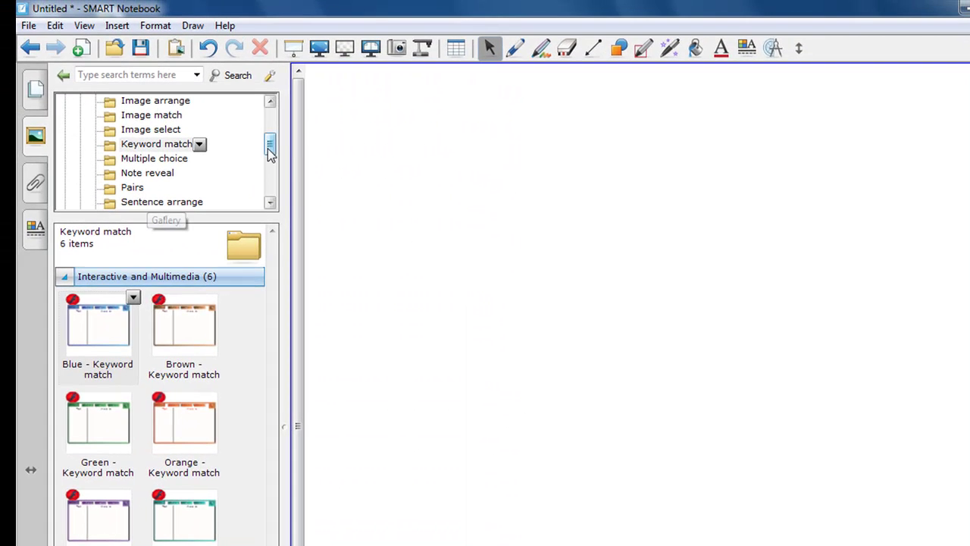
Step: Insert the Blue - Pairs activity from the Gallery's Pairs folder onto the new blank page
drag(270, 151, 273, 167)
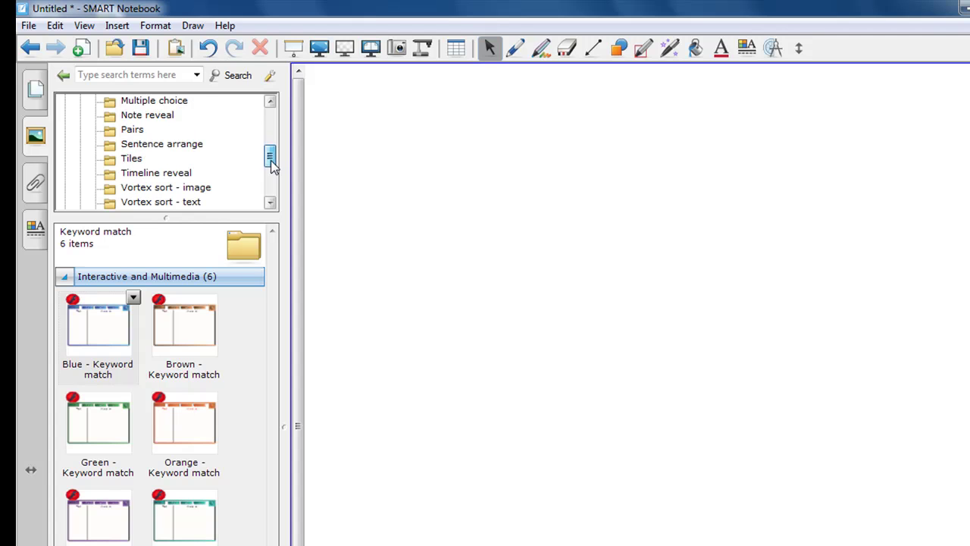
click(129, 130)
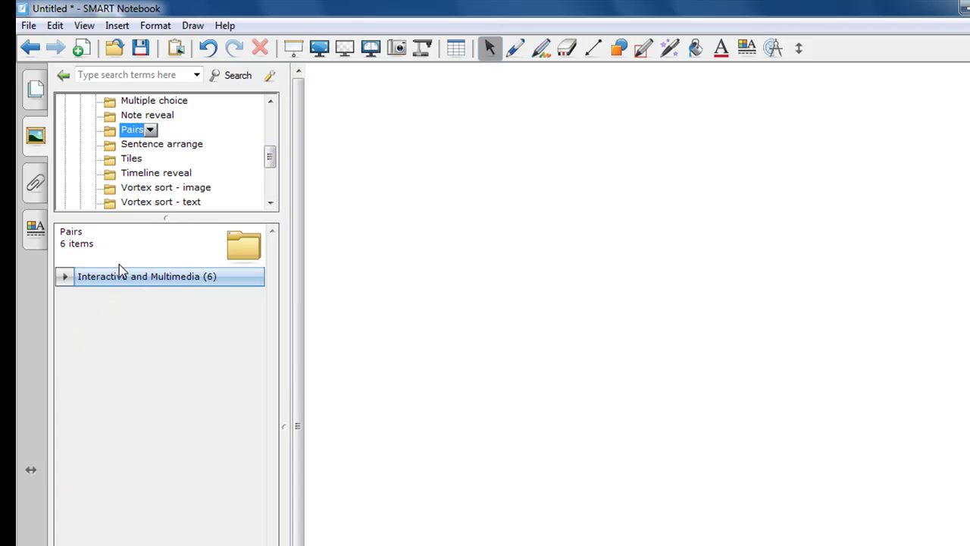
click(97, 281)
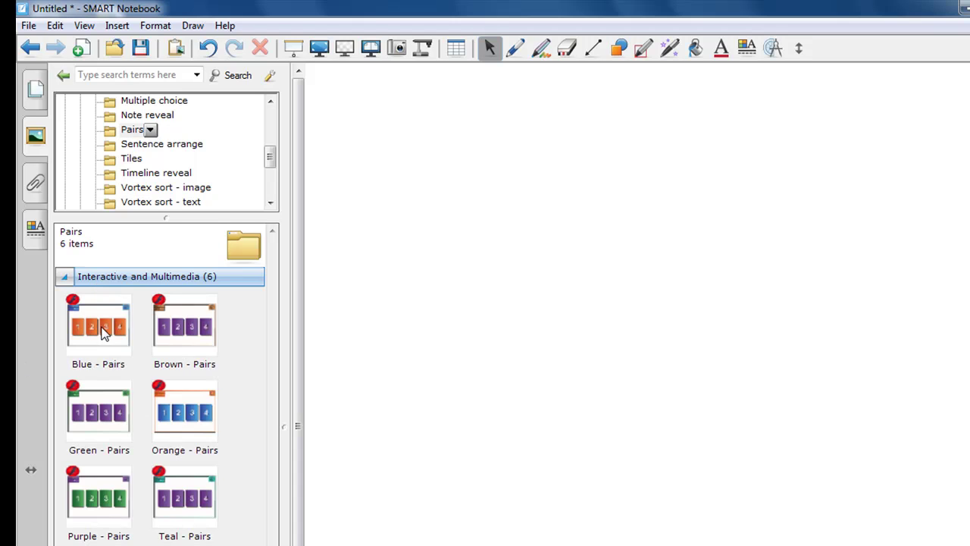
drag(104, 334, 673, 371)
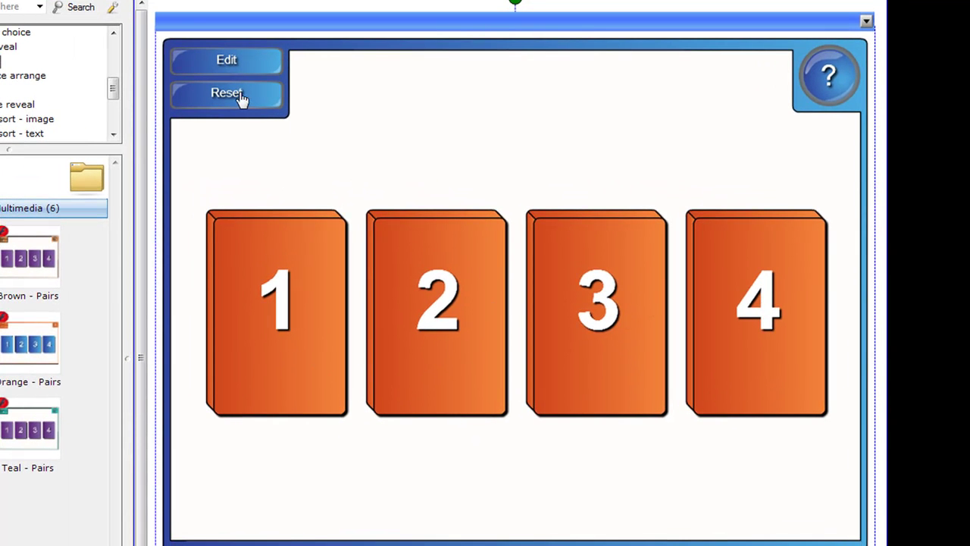
Step: Edit the Pairs activity, adding Chrysanthemum.jpg and Tulips.jpg from Sample Pictures to the pair 1 tiles and Penguins.jpg and Koala.jpg to the pair 2 tiles
click(232, 72)
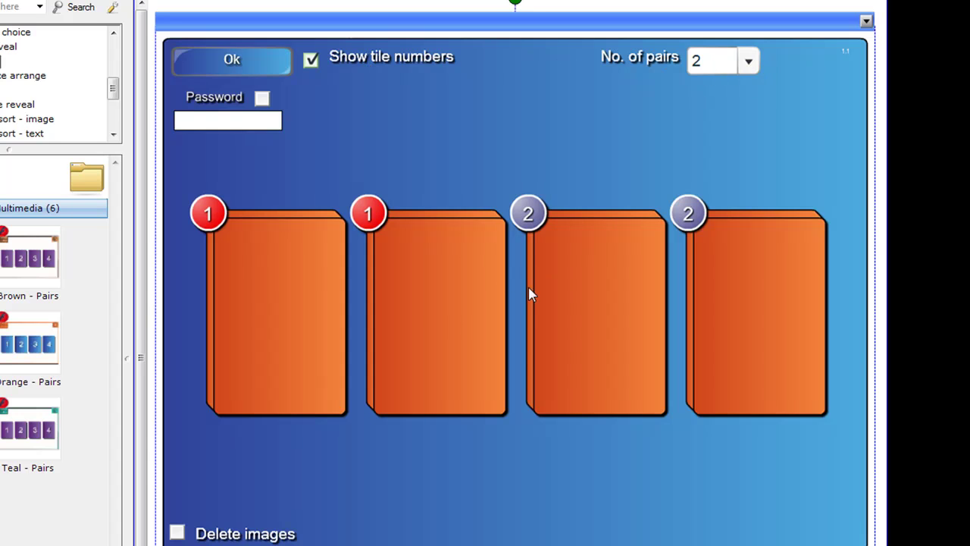
click(235, 70)
click(235, 65)
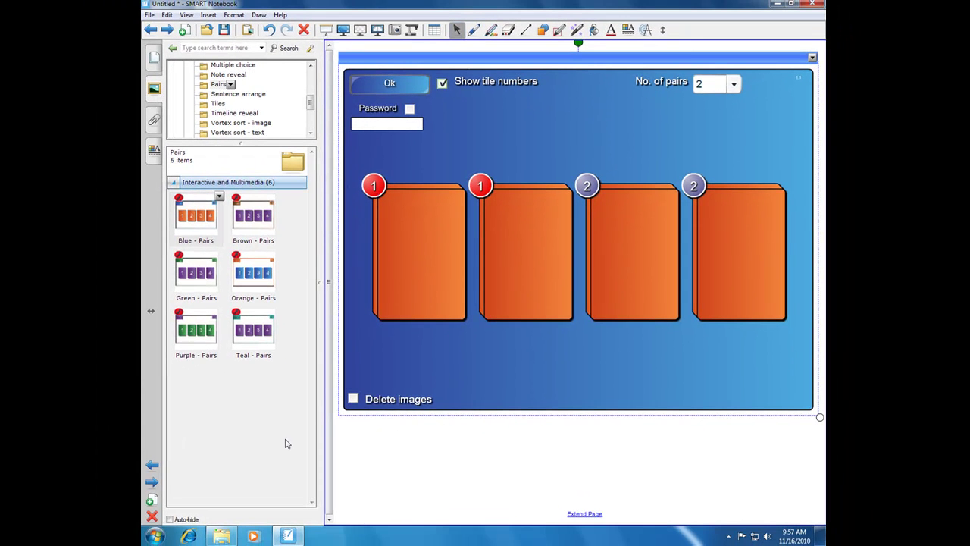
click(221, 535)
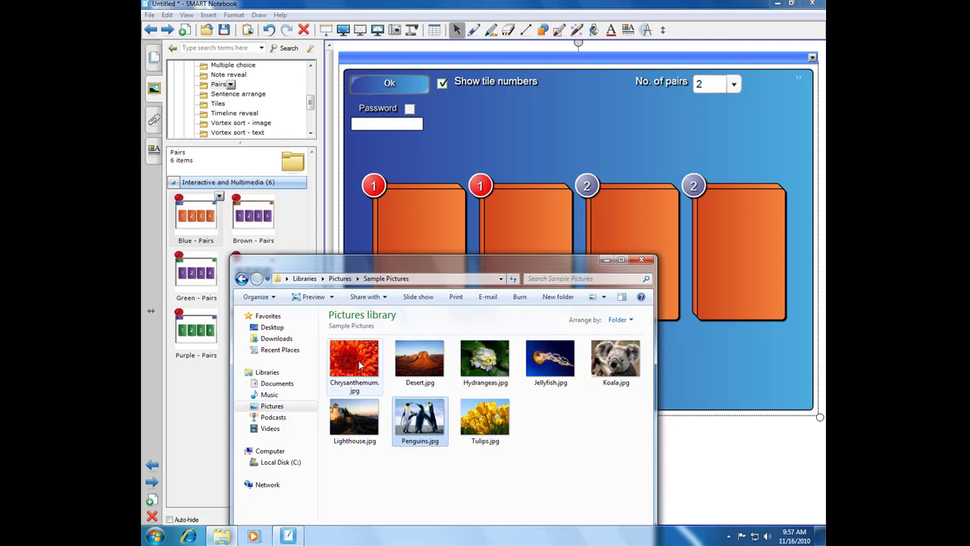
drag(359, 365, 425, 243)
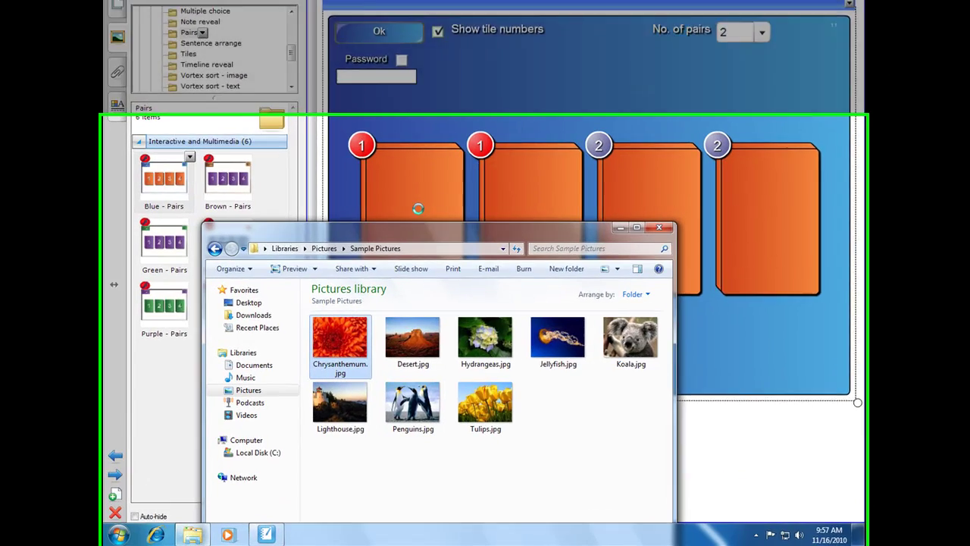
drag(482, 398, 515, 216)
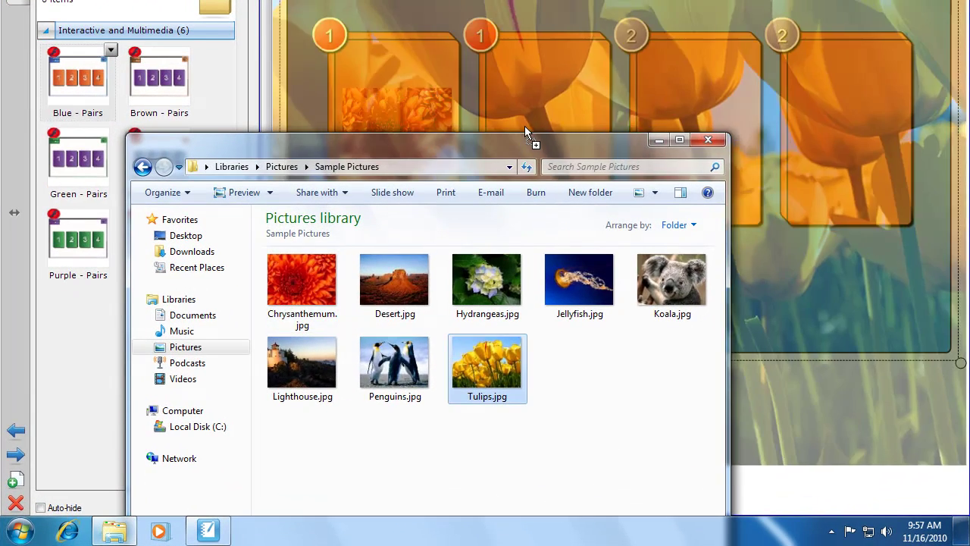
drag(525, 126, 525, 126)
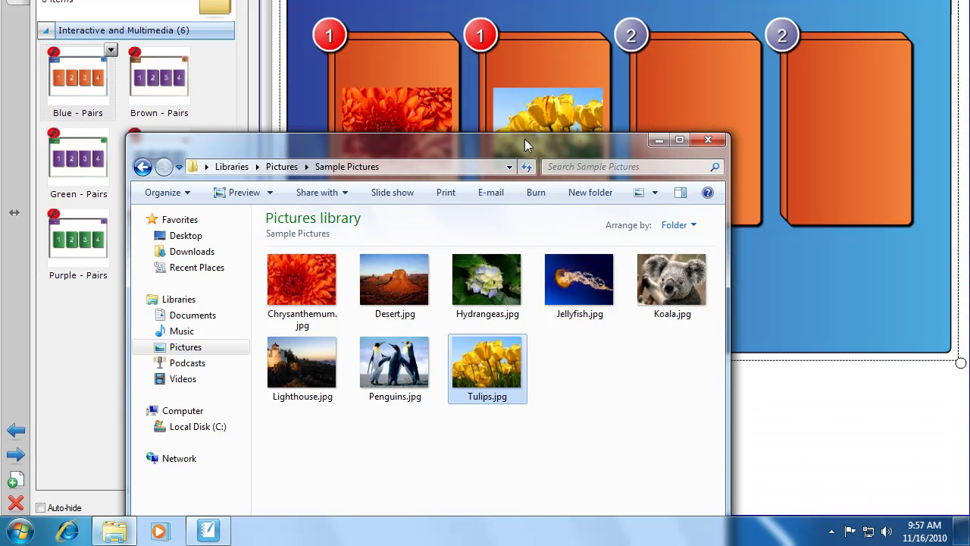
drag(387, 360, 685, 119)
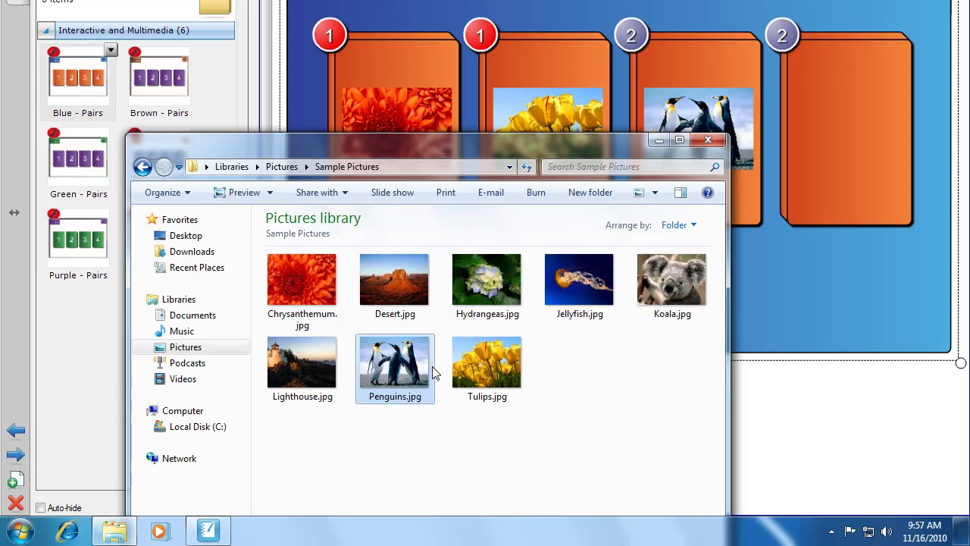
drag(677, 277, 841, 129)
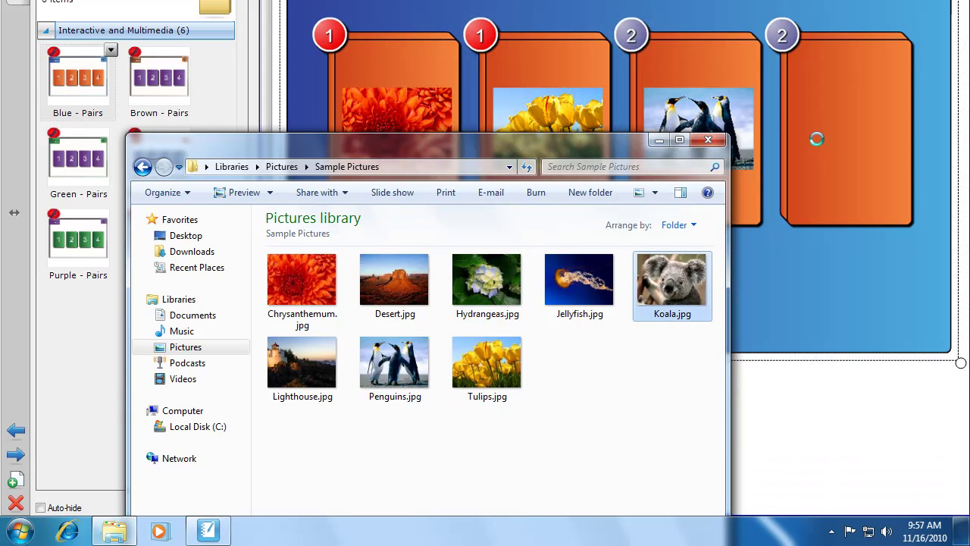
Step: Finish editing the Pairs activity and test it by turning over tile 1 with tile 2 and tile 1 with tile 3
click(708, 139)
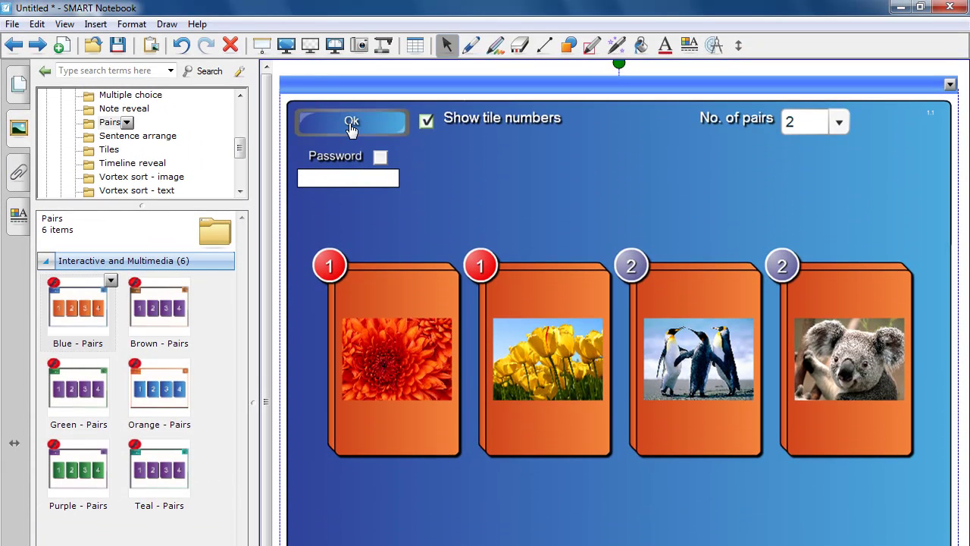
click(351, 125)
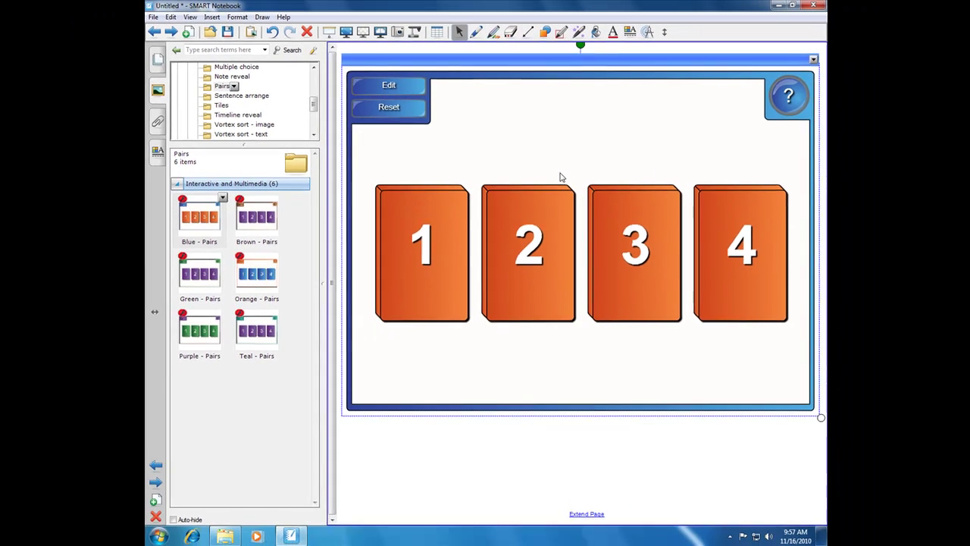
click(425, 250)
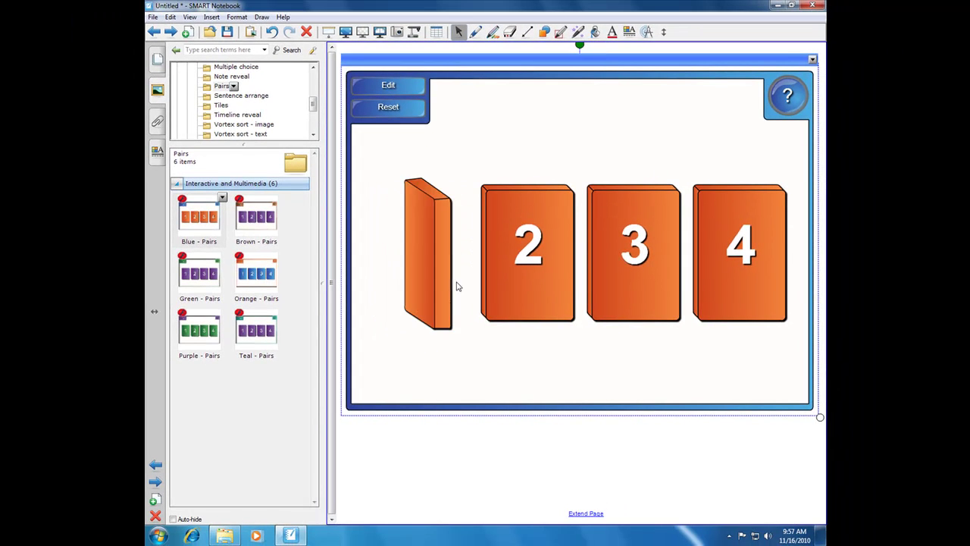
click(498, 255)
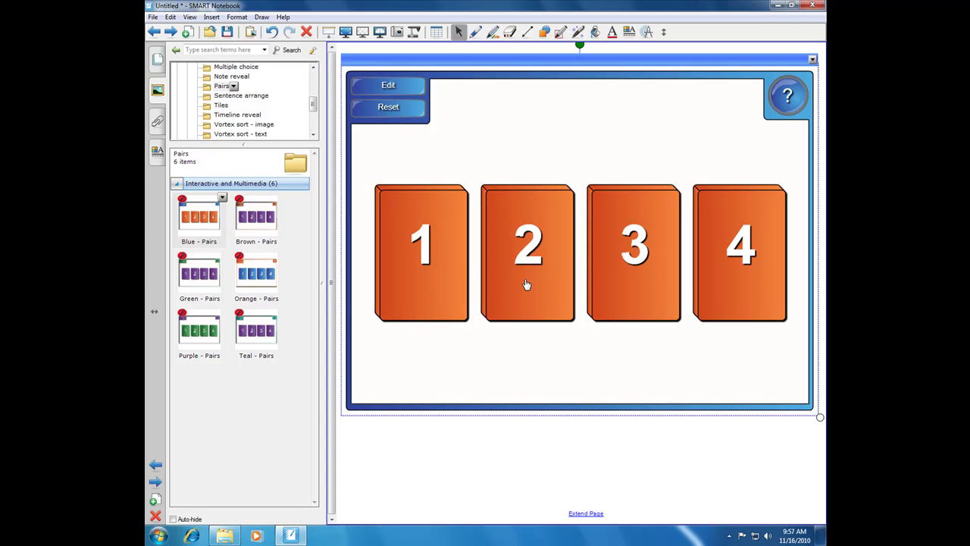
click(439, 253)
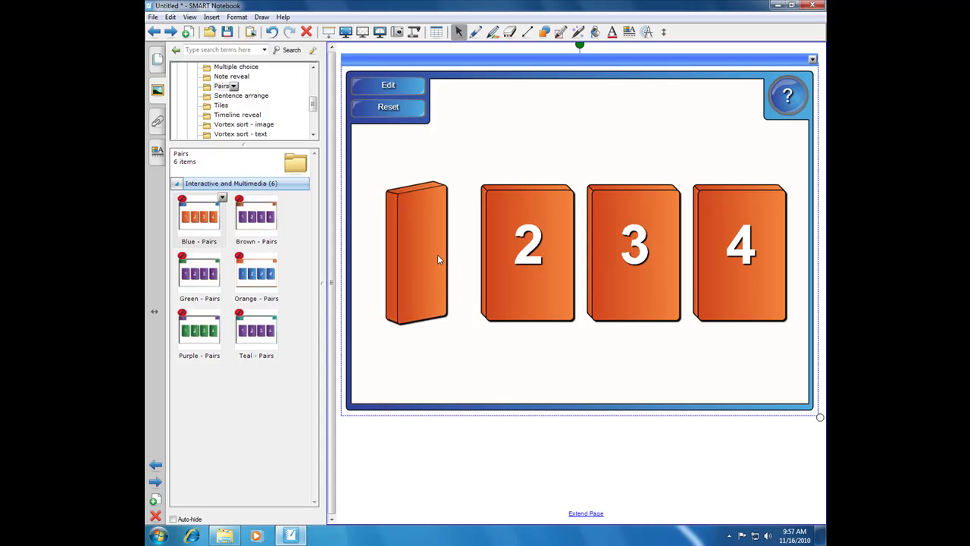
click(639, 256)
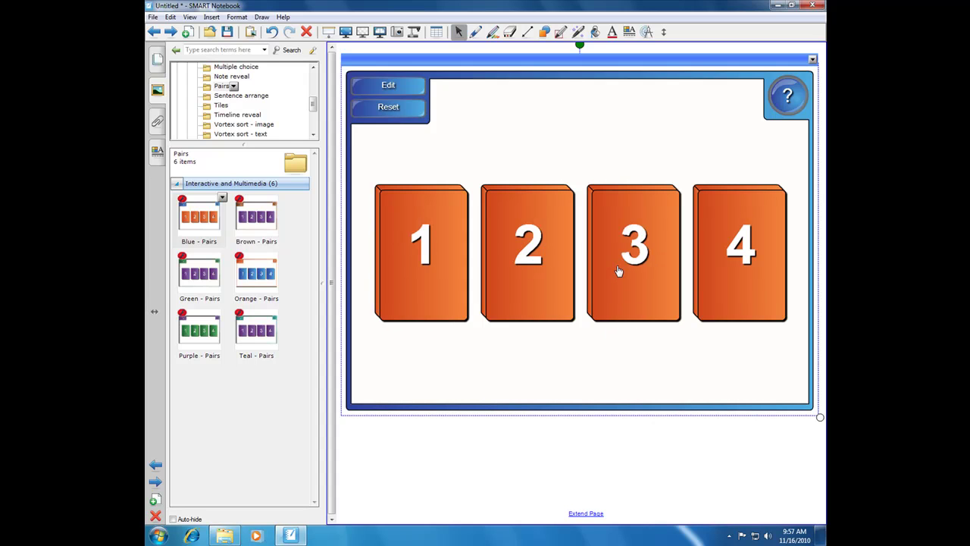
Step: Match tile 1 with tile 4 and tile 2 with tile 3, and reset the completed Pairs game
click(429, 269)
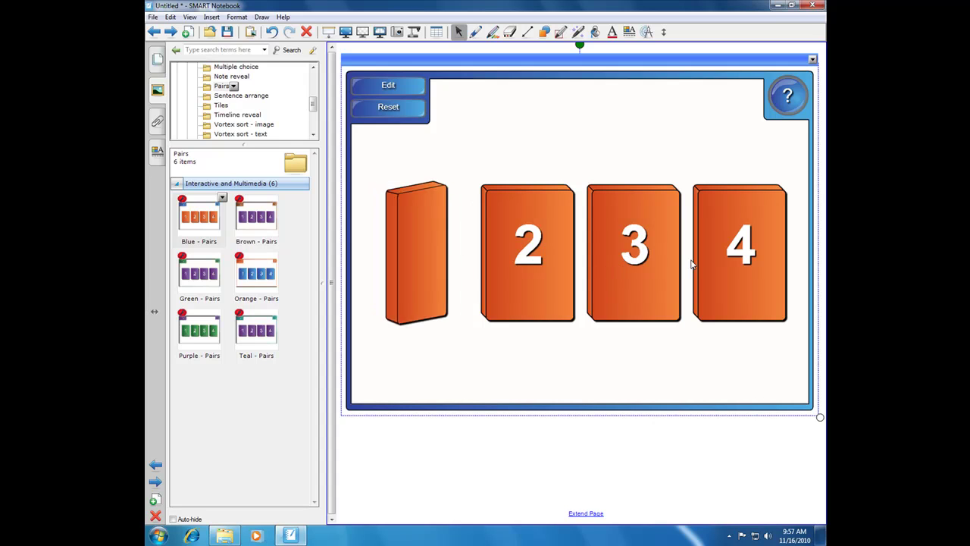
click(735, 256)
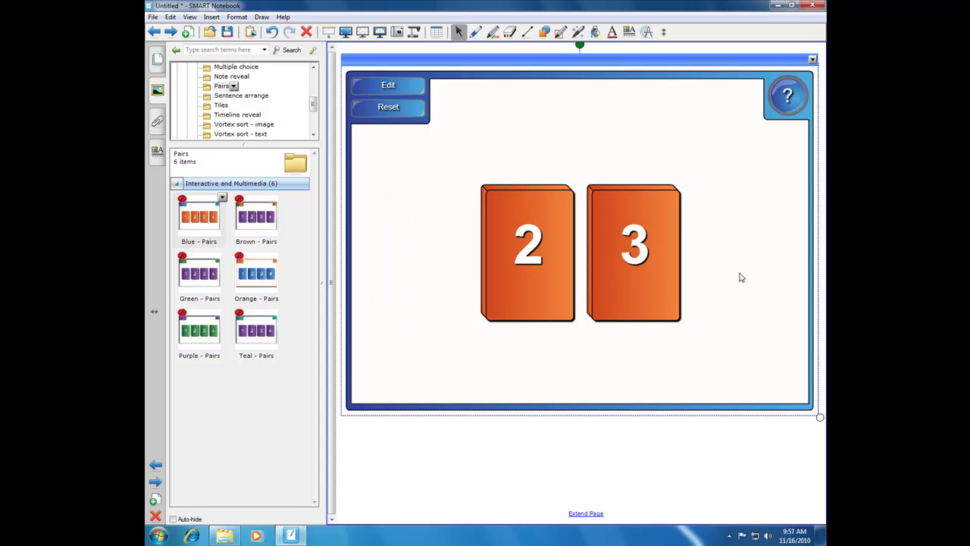
click(542, 261)
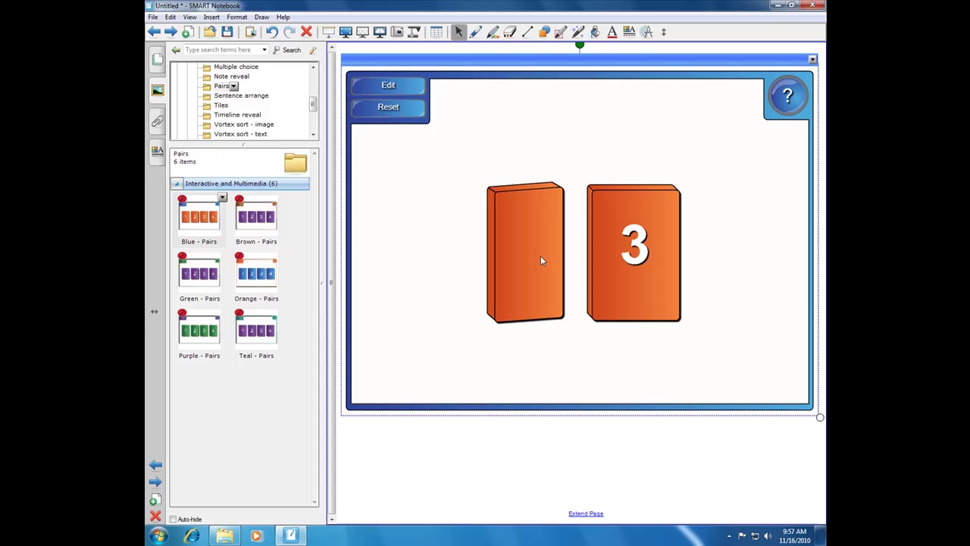
click(634, 258)
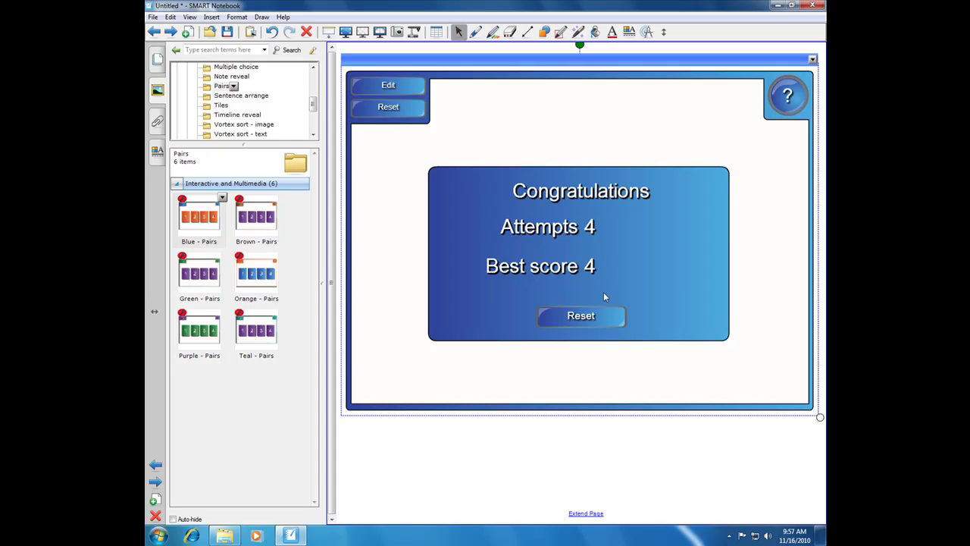
click(582, 316)
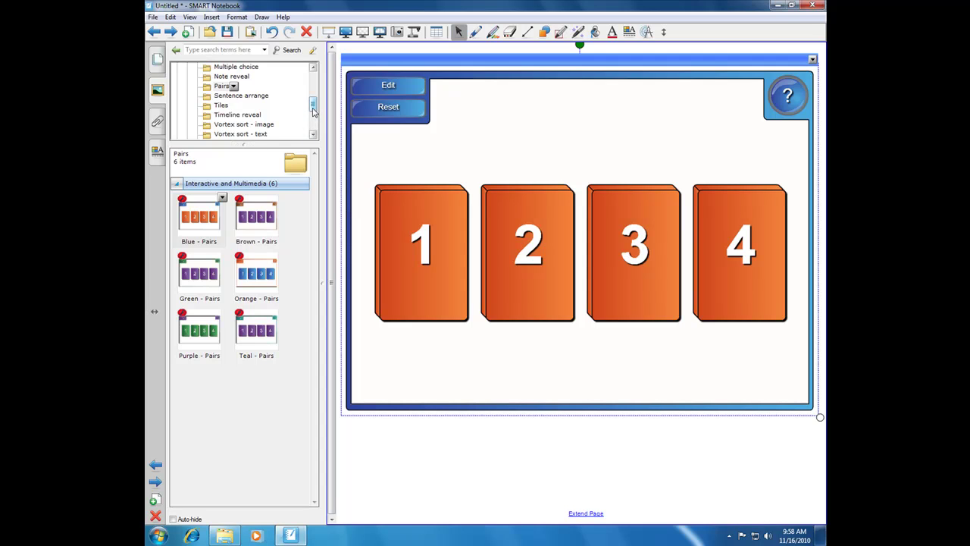
Step: Insert the Blue - Word guess activity from the Gallery's Word guess folder onto a new page and move it slightly down
drag(313, 112, 313, 128)
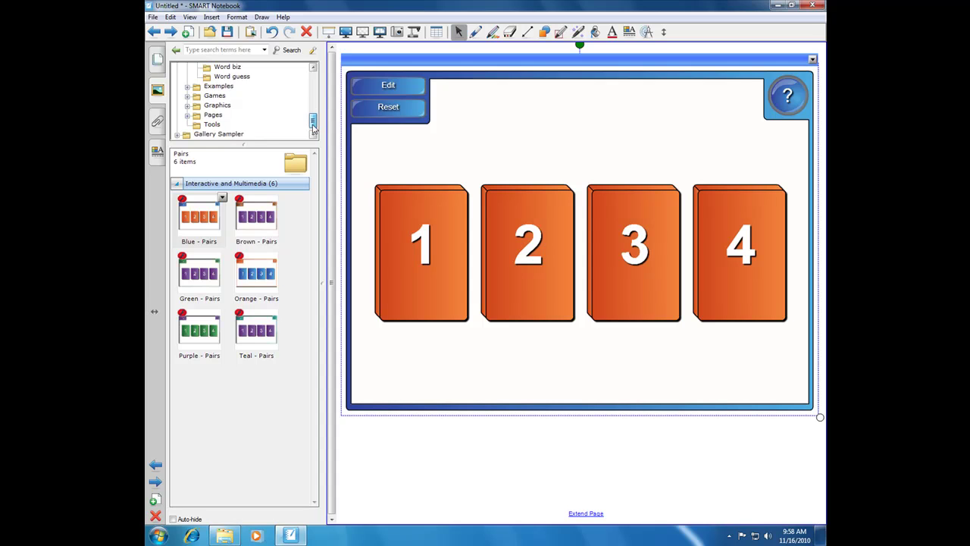
click(226, 79)
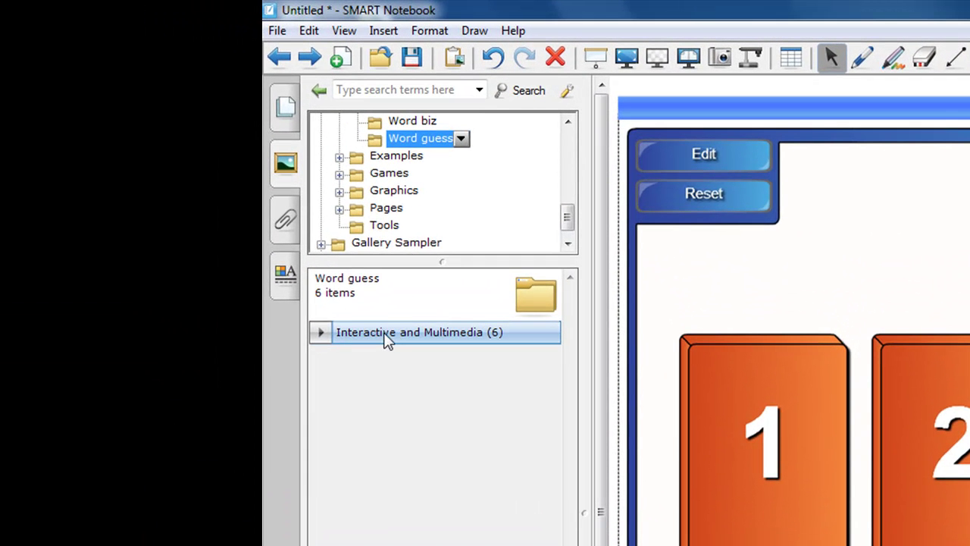
click(387, 335)
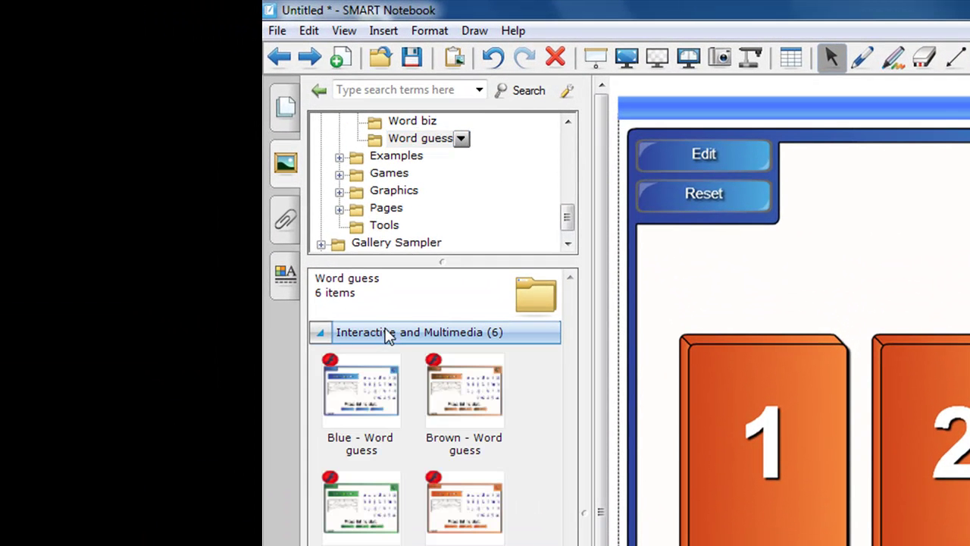
click(340, 59)
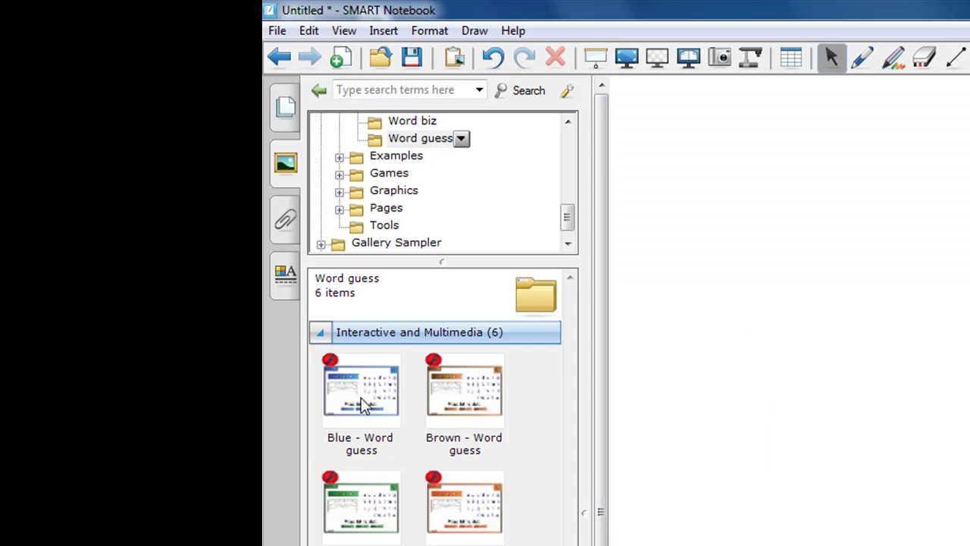
drag(368, 406, 931, 429)
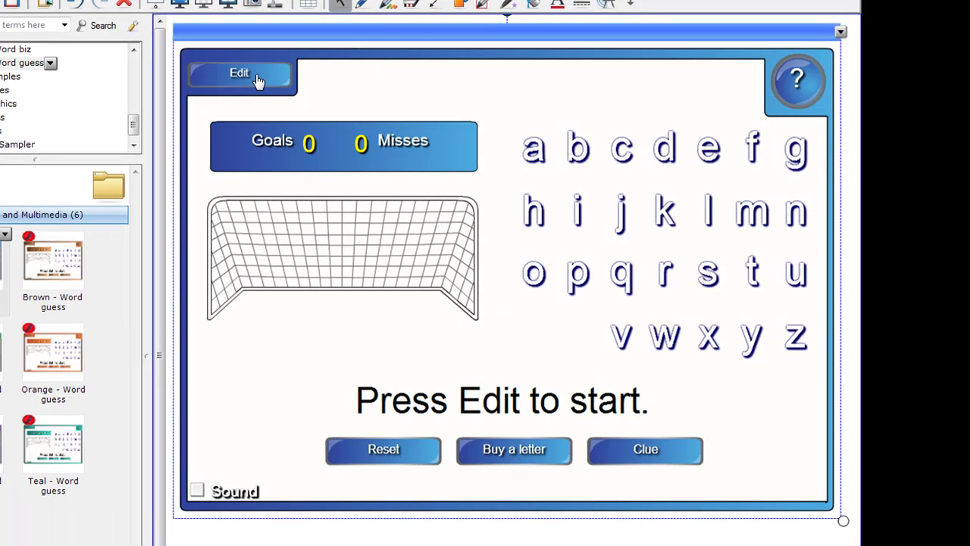
drag(420, 38, 417, 66)
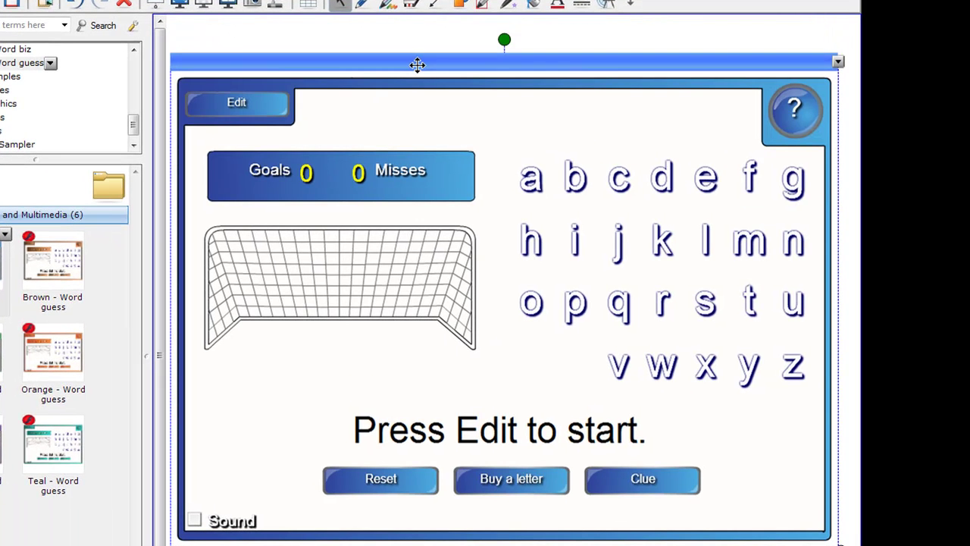
Step: Edit the Word guess activity, entering the words Cat, Dog and Duck with the clues Meow, Bark and Quack
click(238, 108)
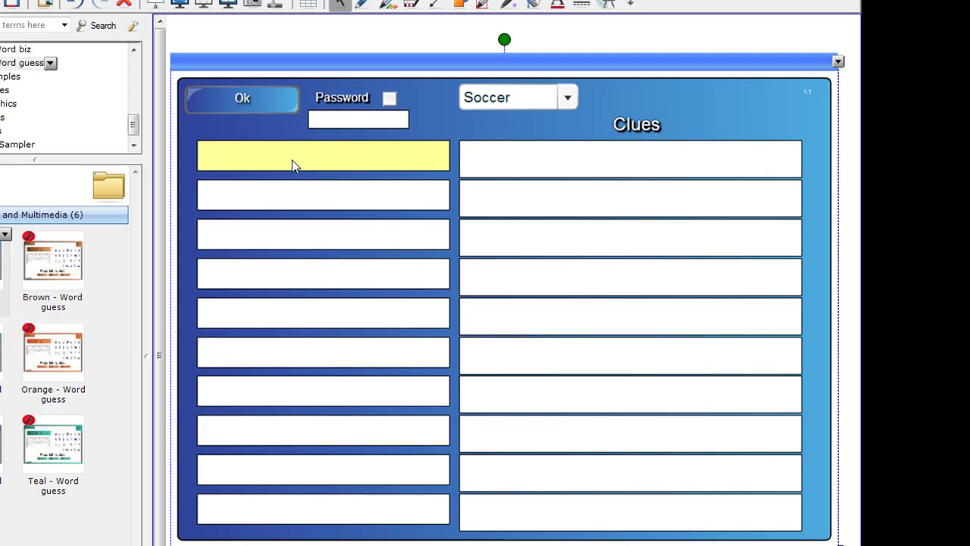
text(Cat)
click(506, 167)
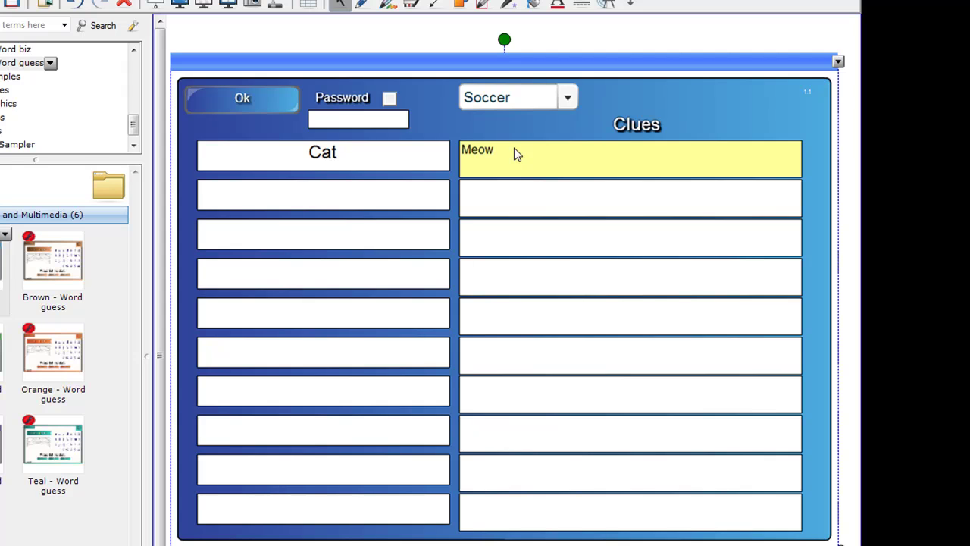
click(358, 206)
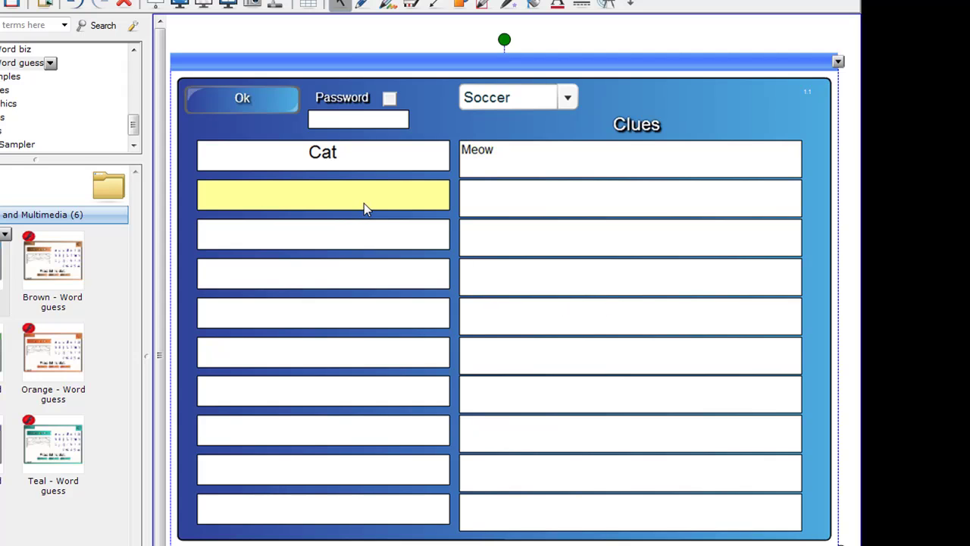
text(Dog)
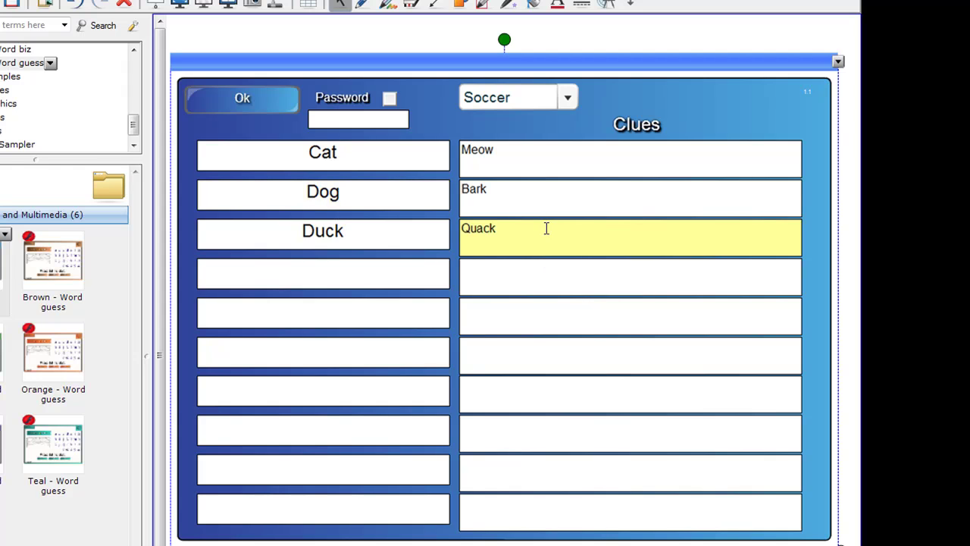
click(491, 194)
click(492, 158)
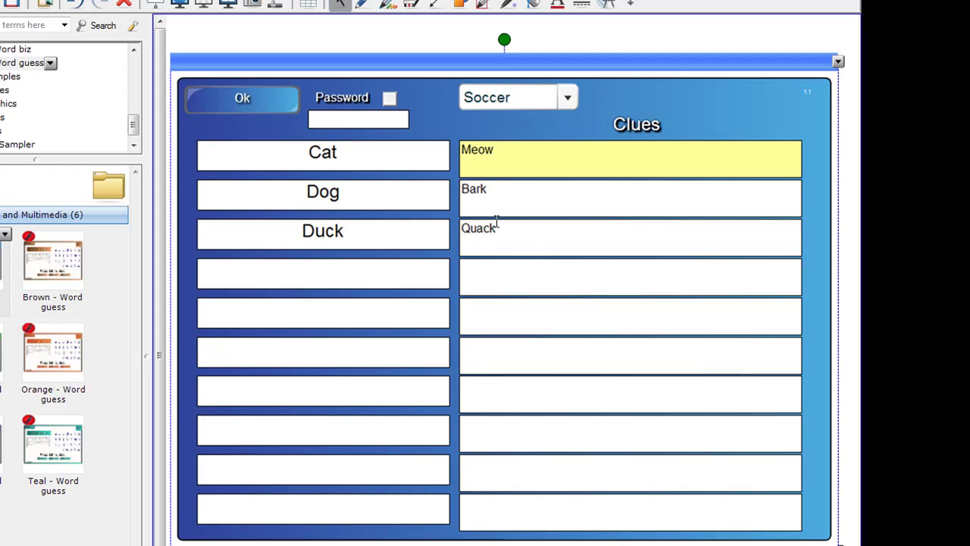
click(493, 208)
click(490, 244)
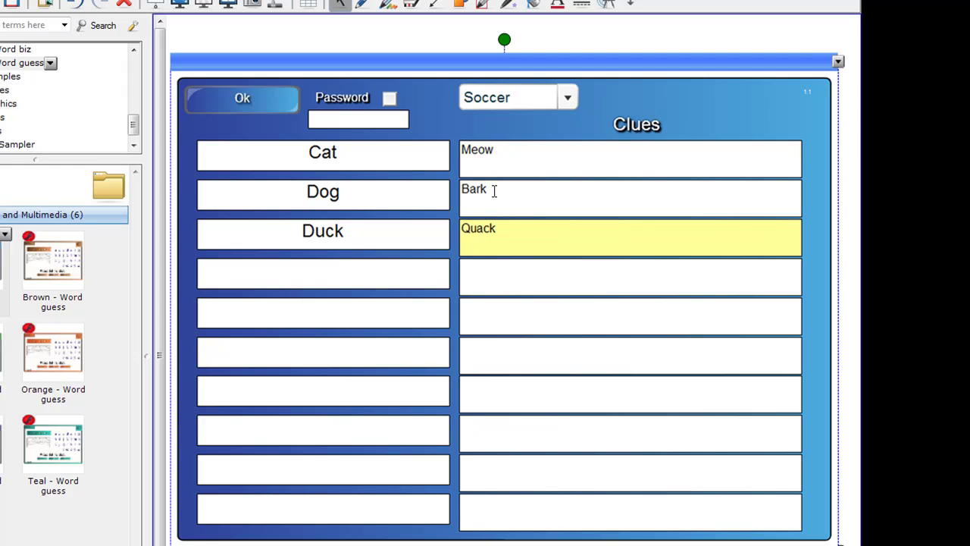
click(494, 191)
click(496, 156)
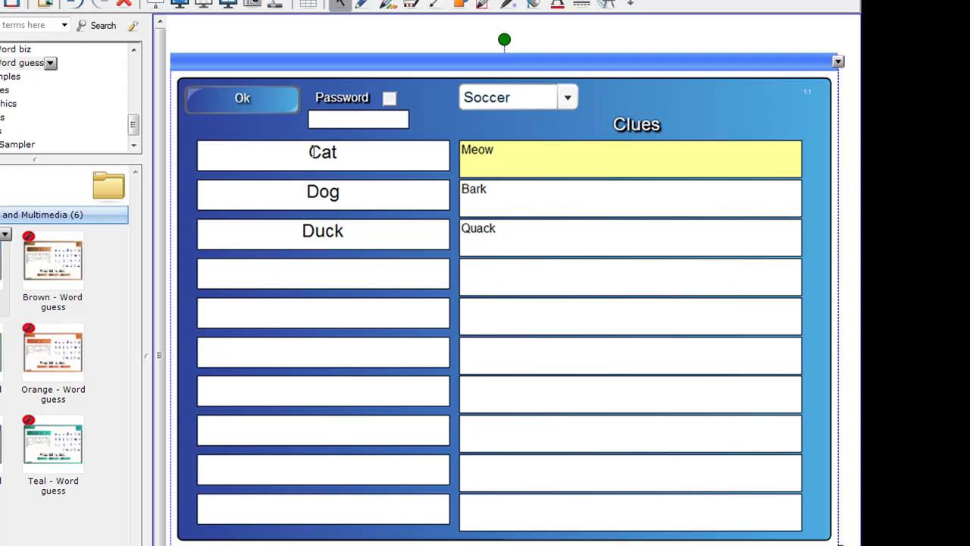
Step: Finish editing the Word guess activity and play the word Dog, guessing the letters o, h and g
click(264, 107)
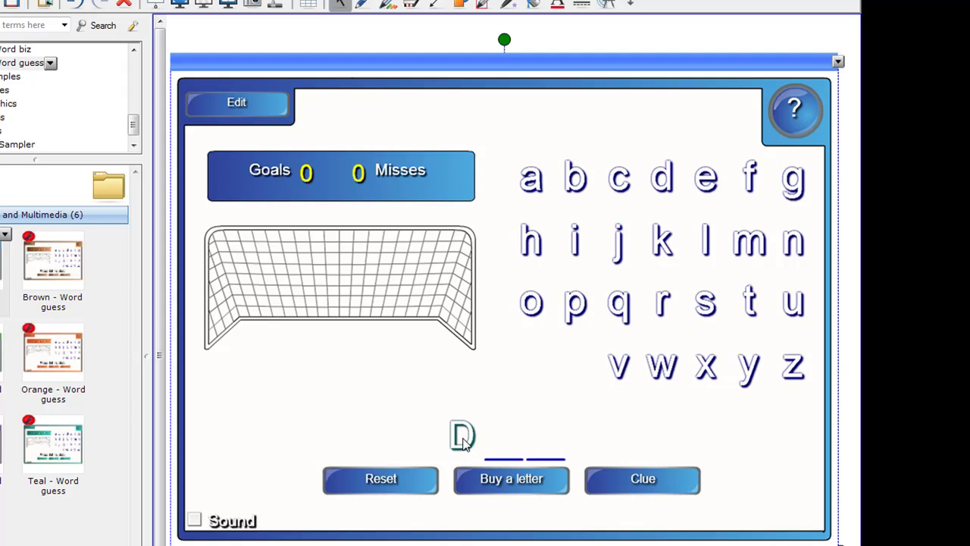
click(532, 304)
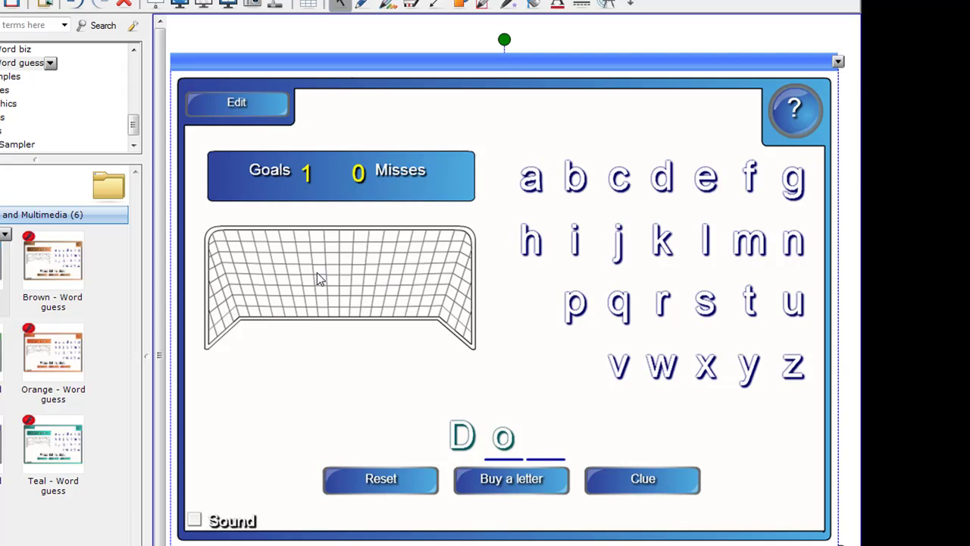
click(533, 244)
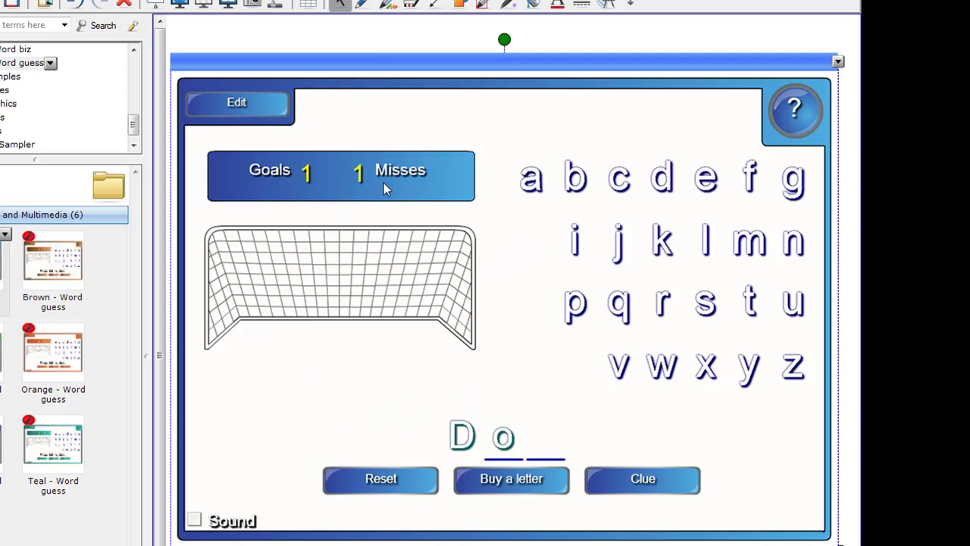
click(796, 203)
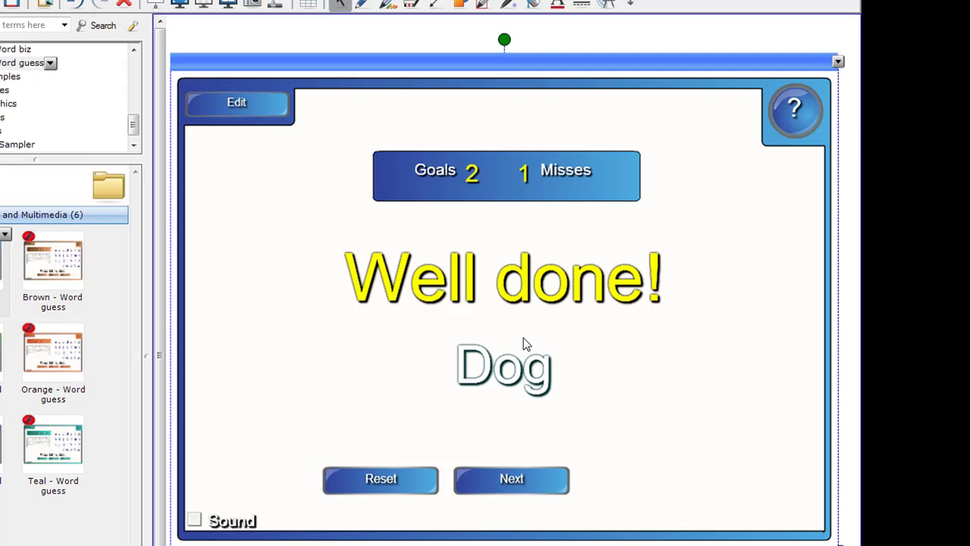
Step: Go on to the following word and play Cat, guessing the letters h, a and t
click(521, 484)
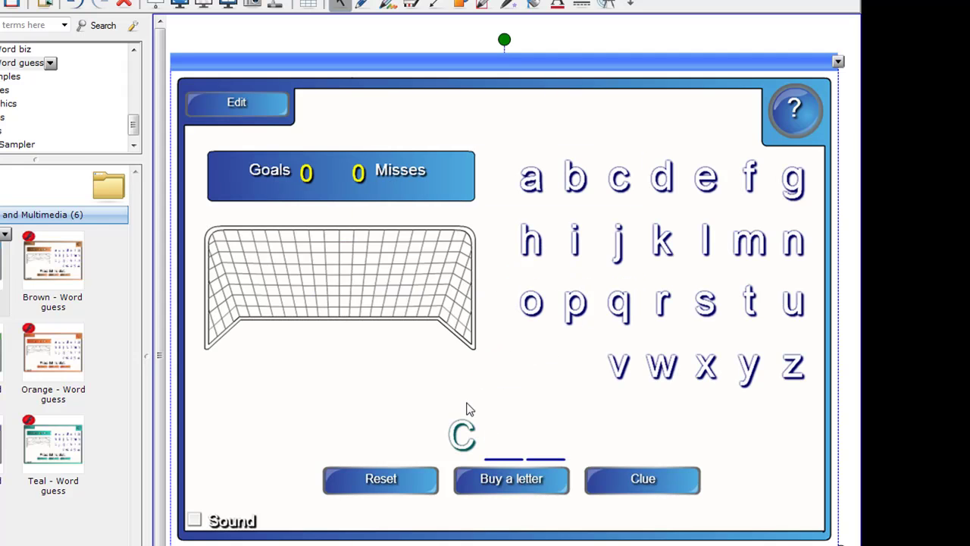
click(531, 243)
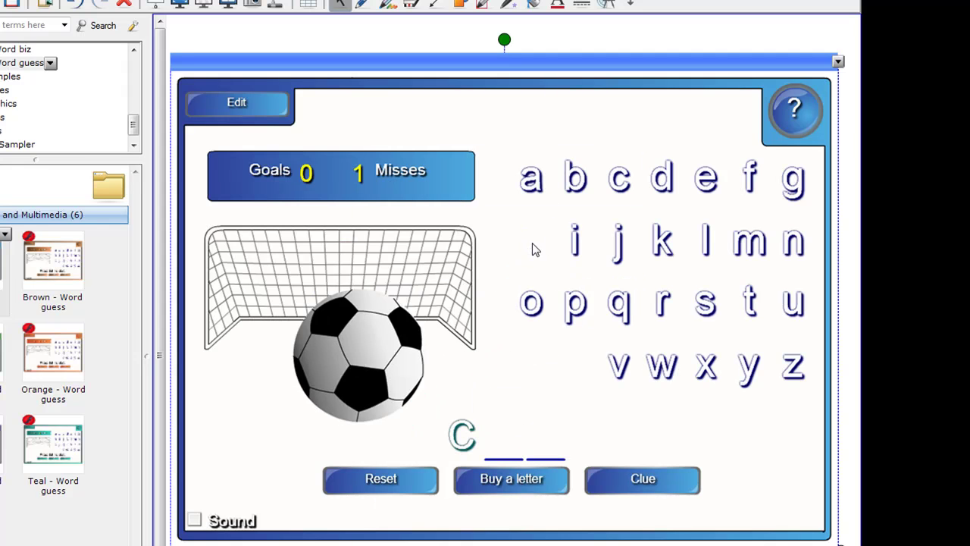
click(534, 181)
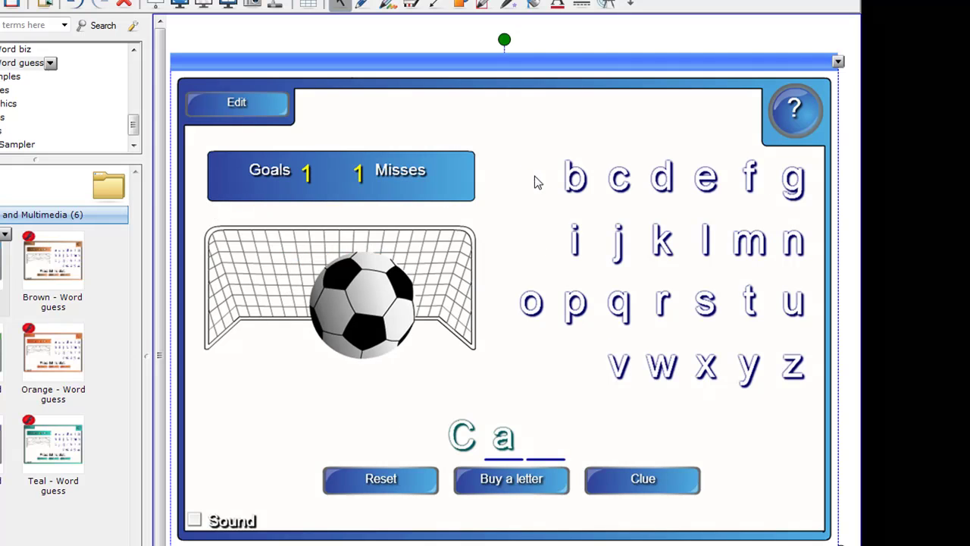
click(750, 305)
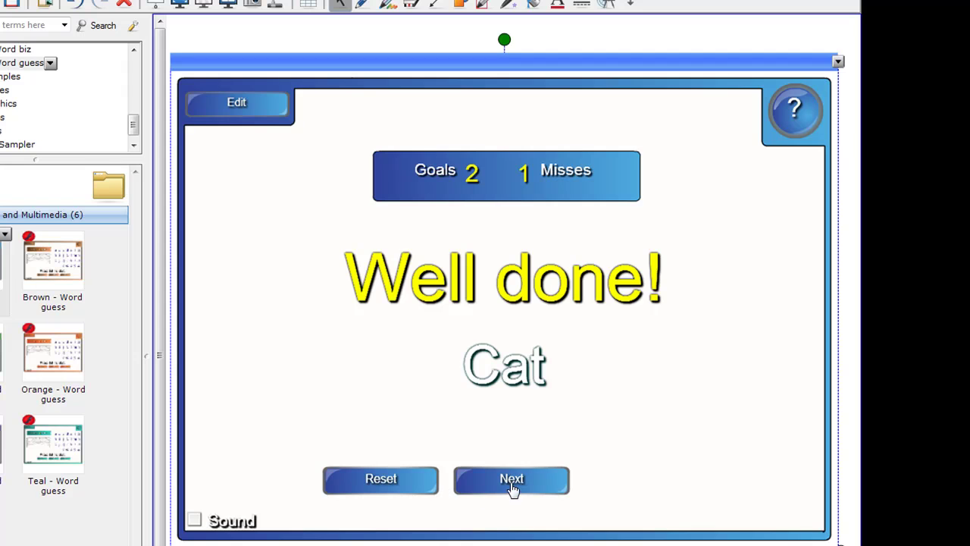
Step: Go on to the following word and play Duck, guessing the letters k, c, i and u
click(512, 483)
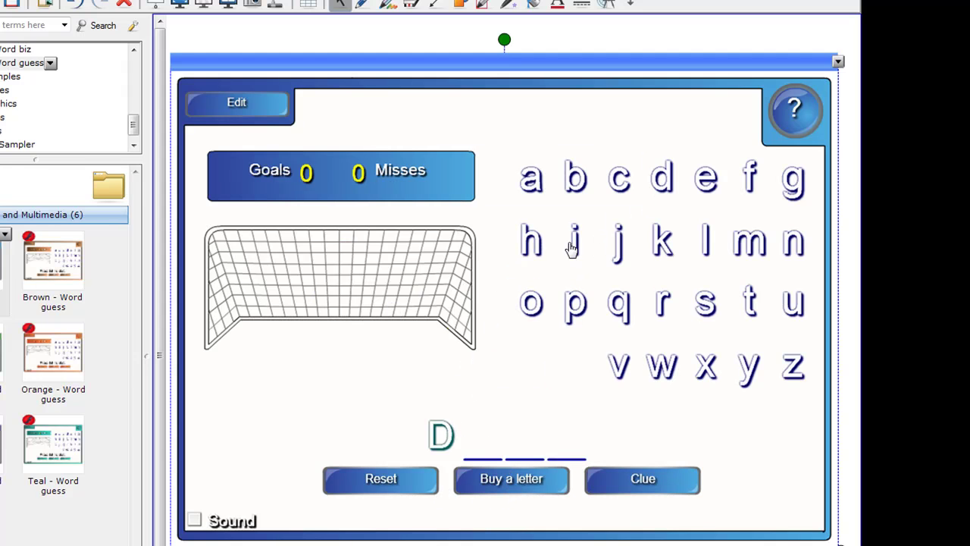
click(662, 243)
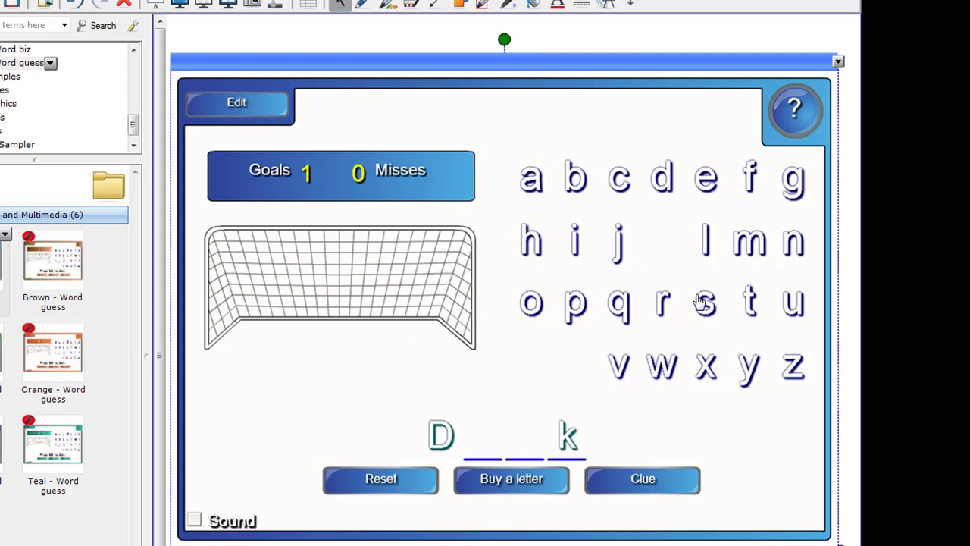
click(614, 188)
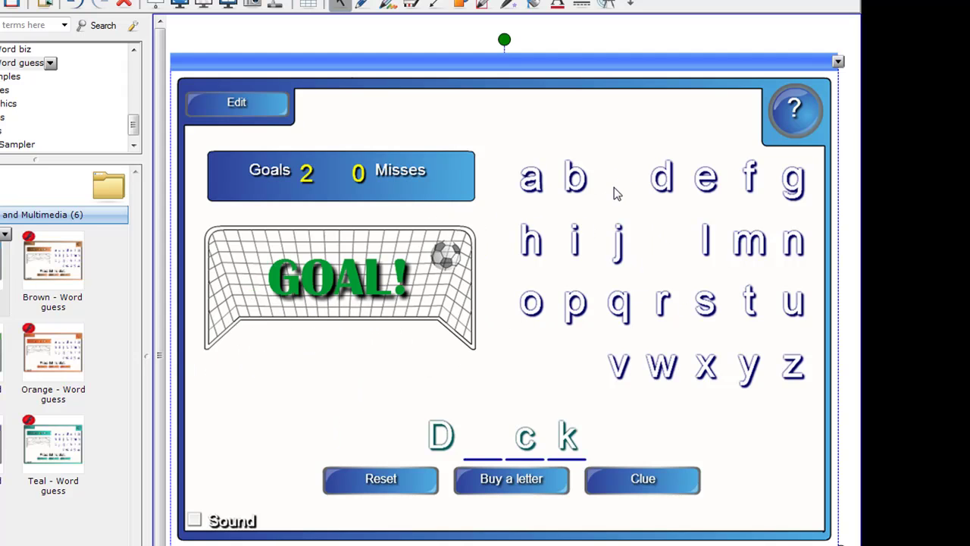
click(576, 252)
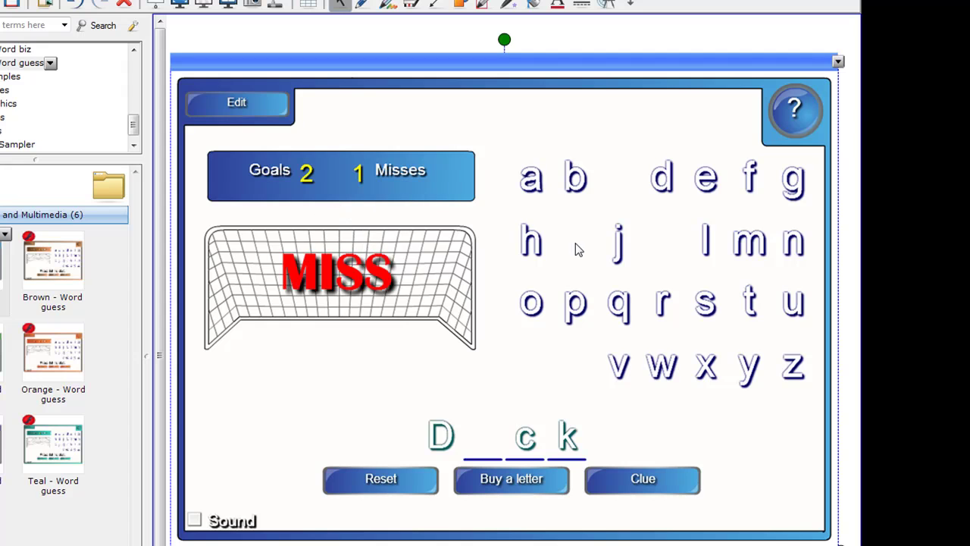
click(792, 305)
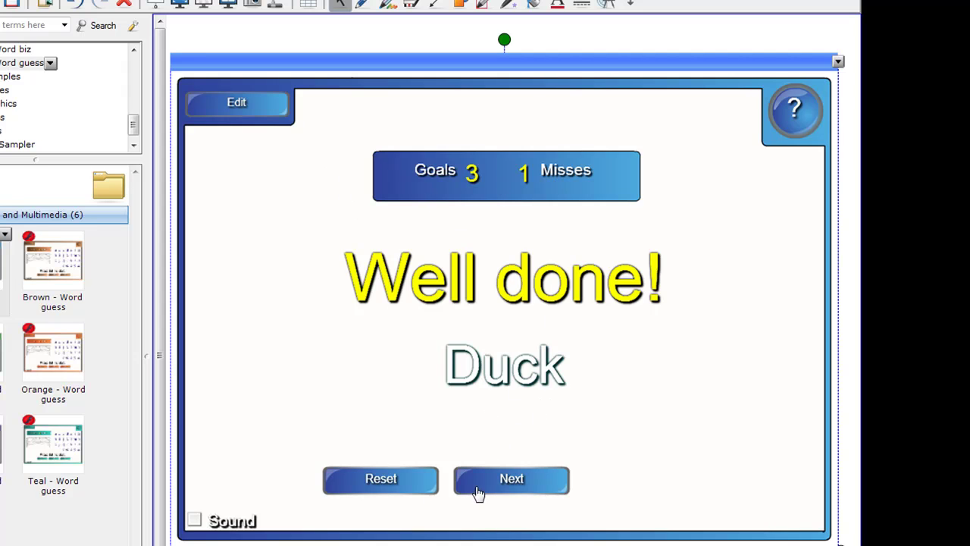
Step: Reset the Word guess game, reopen its editor and view the choices of game theme
click(386, 481)
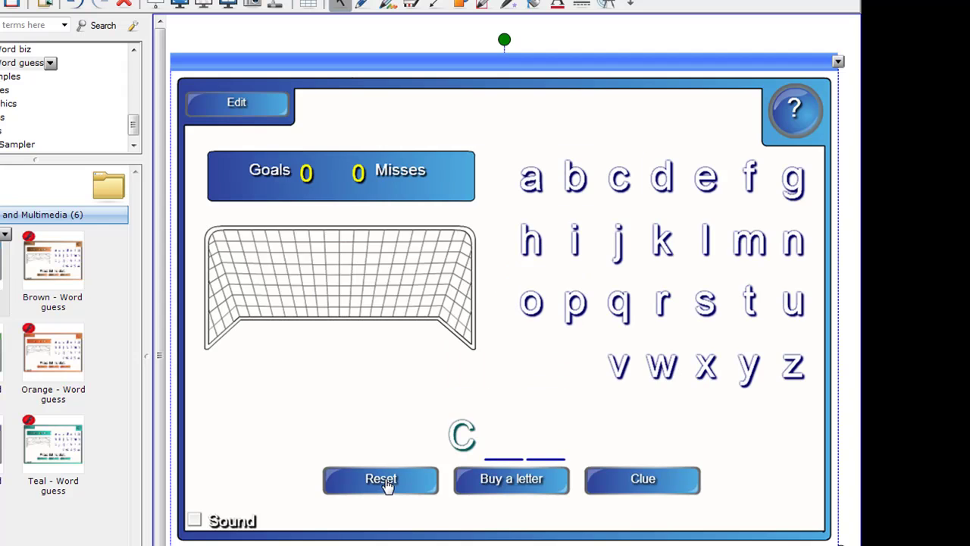
click(241, 105)
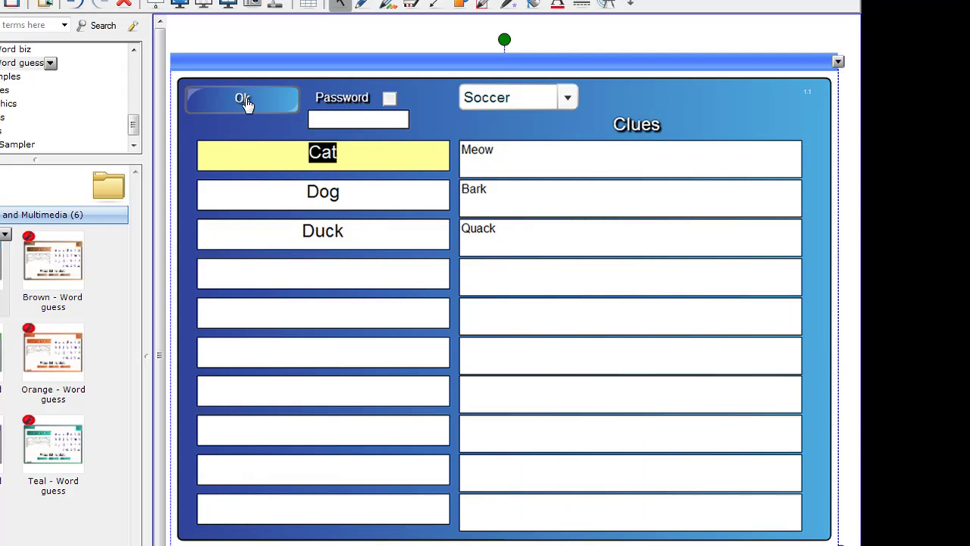
click(570, 94)
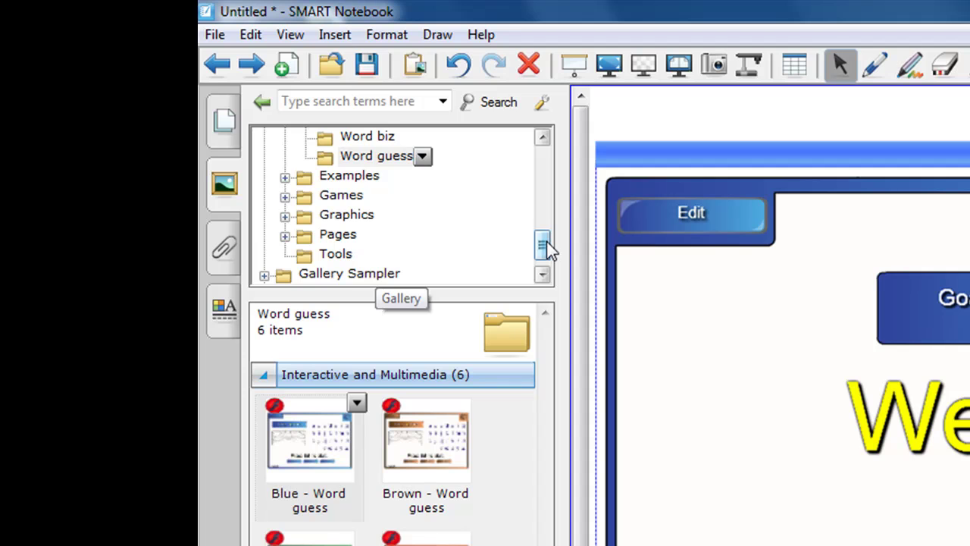
Step: Look into the toolkit's Examples folder in the Gallery, collapse it and expand the Games folder
mouse_move(547, 249)
mouse_down()
mouse_move(545, 234)
mouse_move(550, 250)
mouse_up()
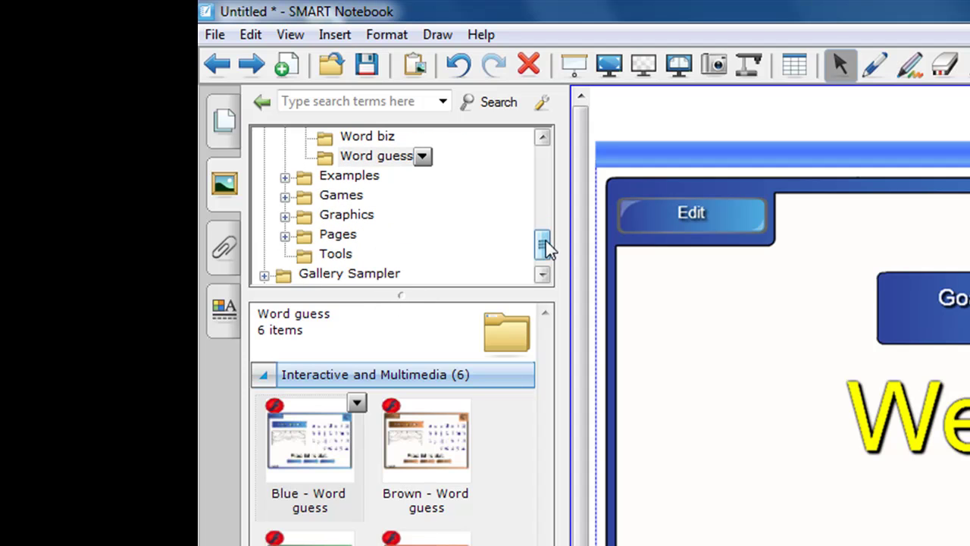
click(341, 179)
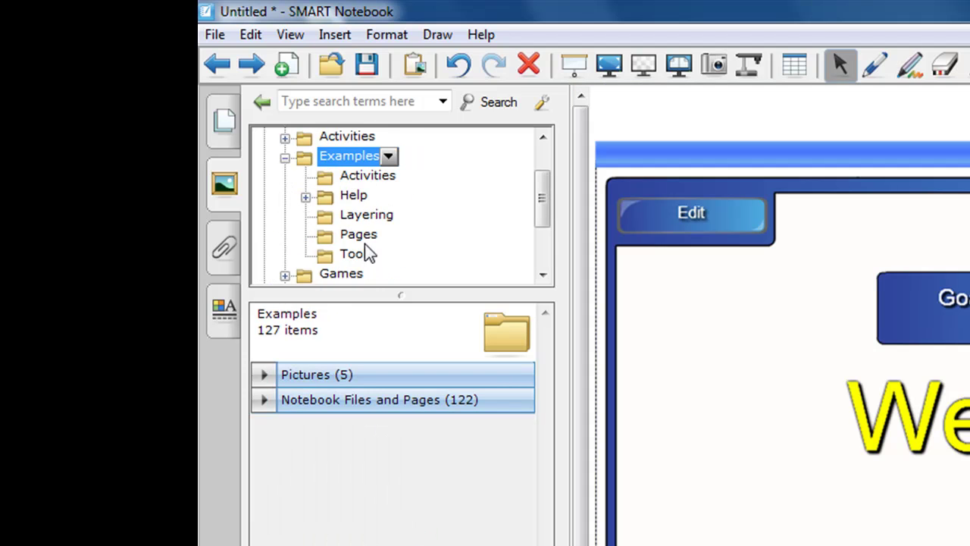
double_click(307, 159)
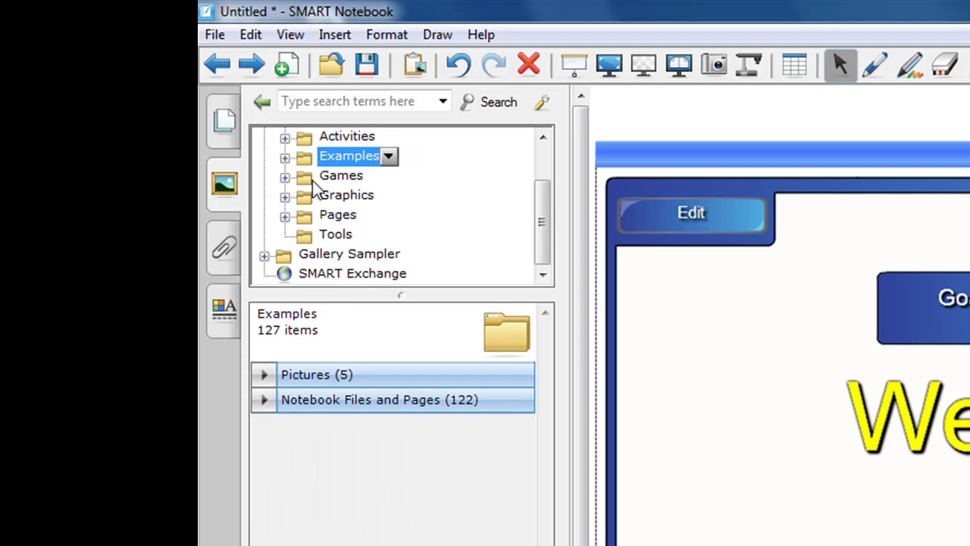
click(312, 180)
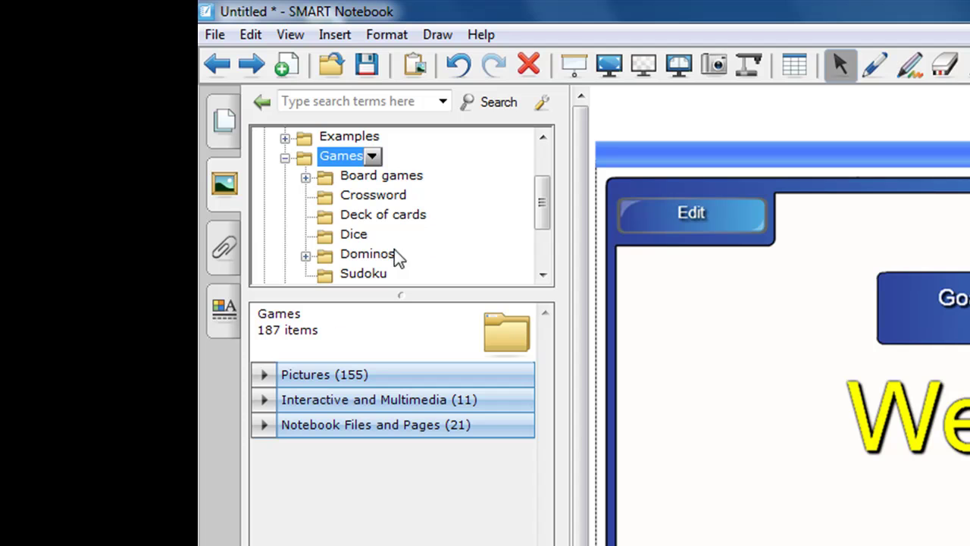
Step: Add a new page and insert the Checkers - black and red board from the Gallery's Board games folder
click(289, 67)
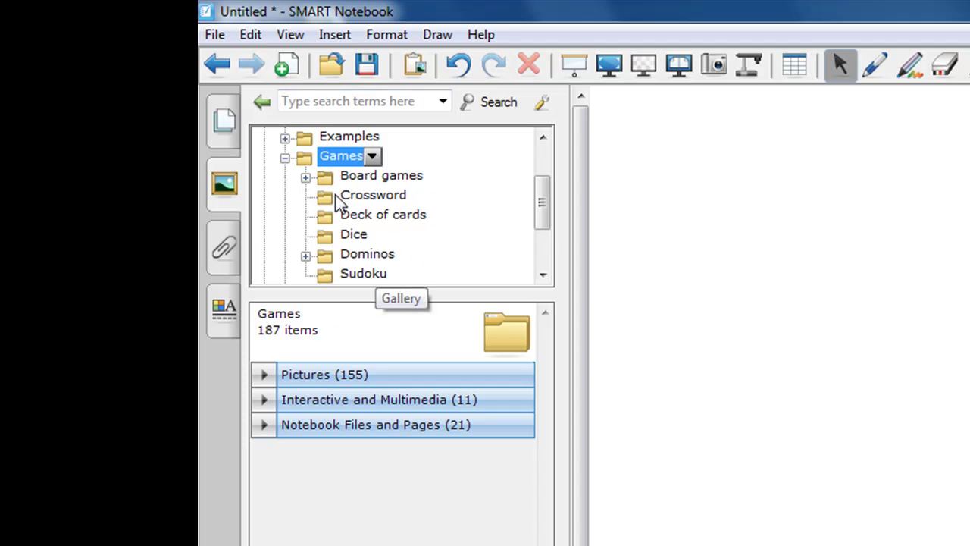
click(357, 181)
drag(373, 215, 859, 329)
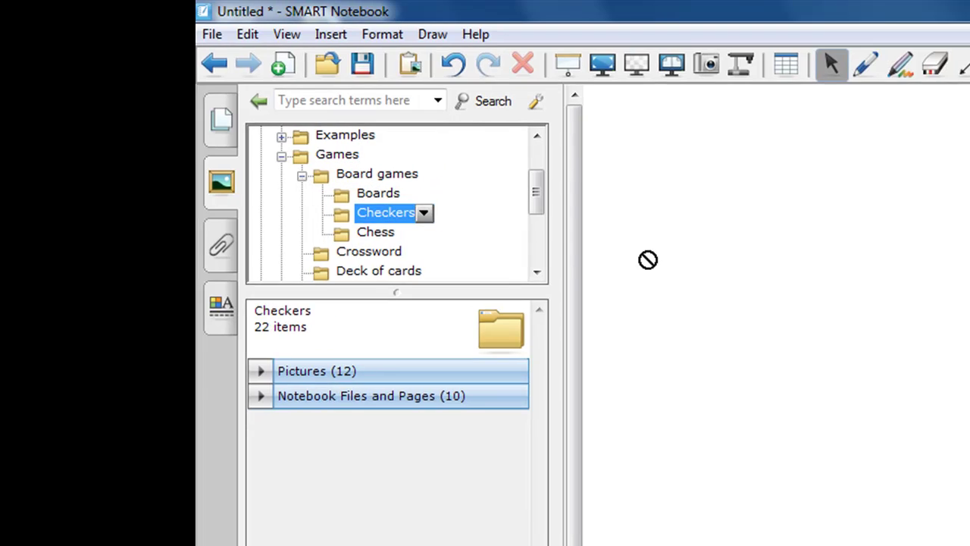
drag(604, 231, 247, 172)
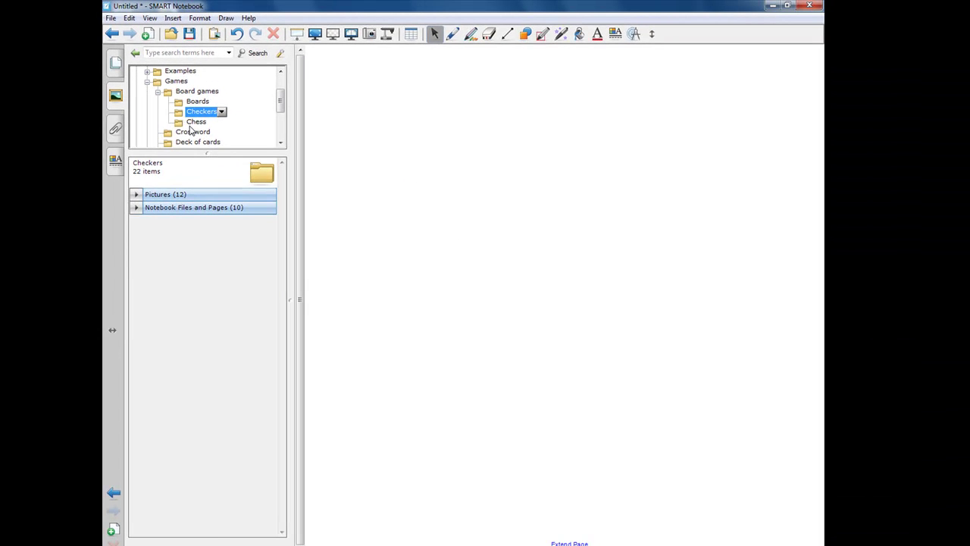
click(165, 198)
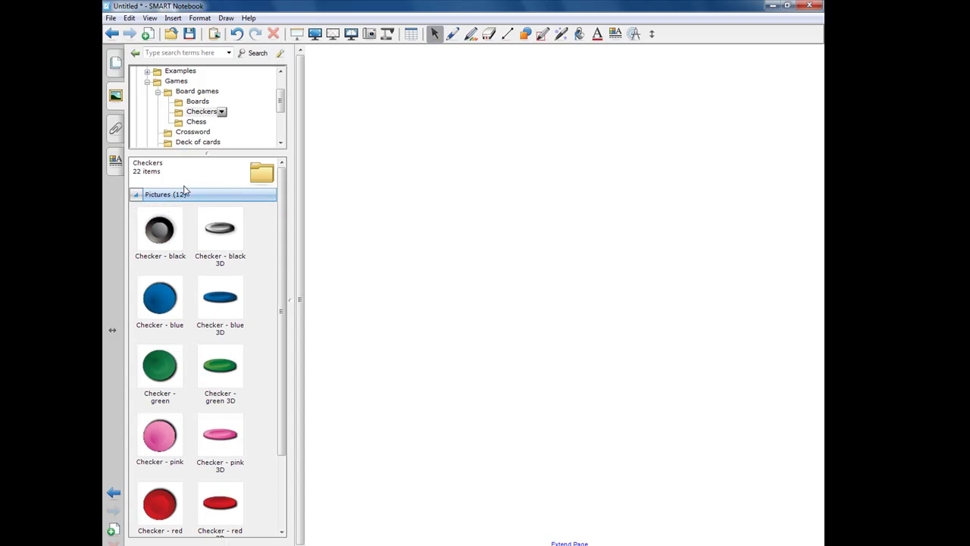
click(182, 195)
click(187, 210)
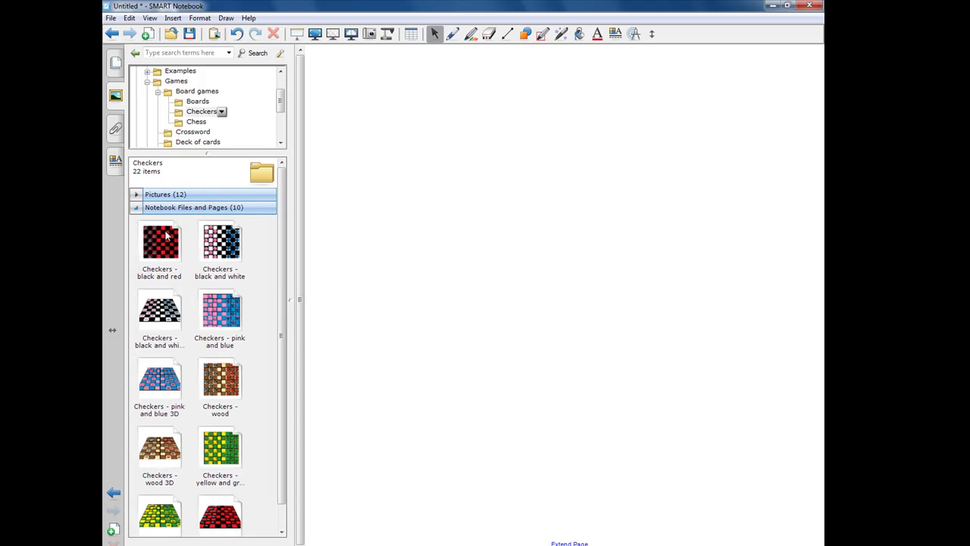
drag(157, 253, 494, 242)
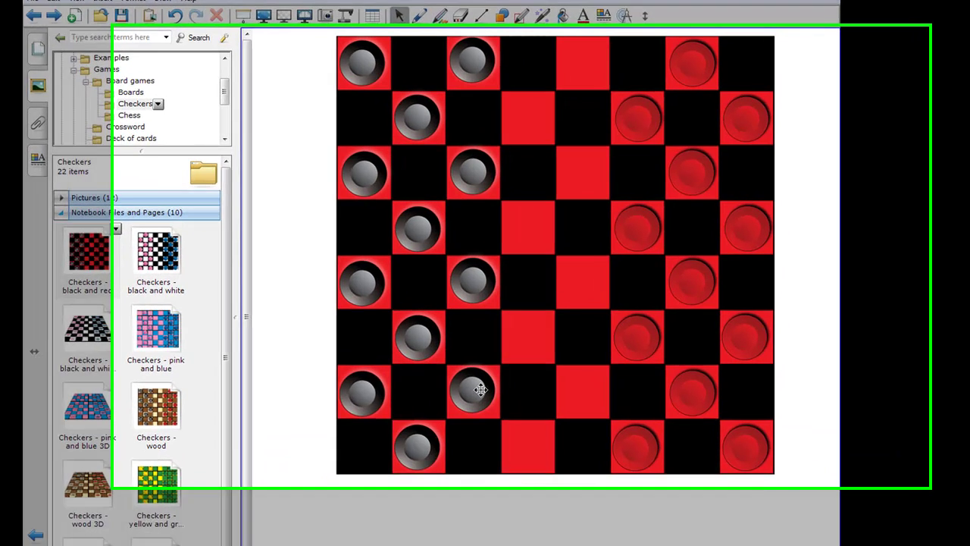
Step: Move a black checker two squares forward, jump it with a red checker, and place the captured black piece below the board
drag(507, 364, 610, 385)
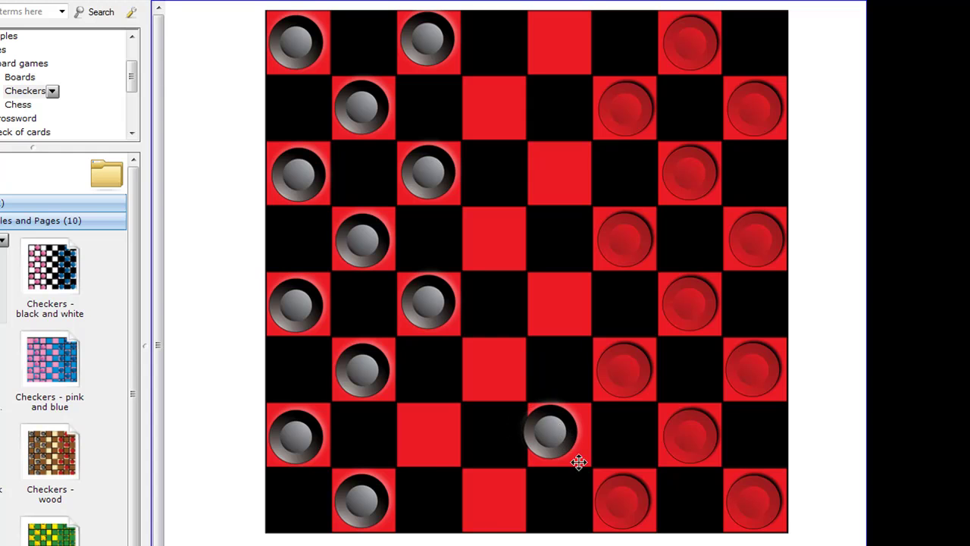
drag(611, 488, 493, 353)
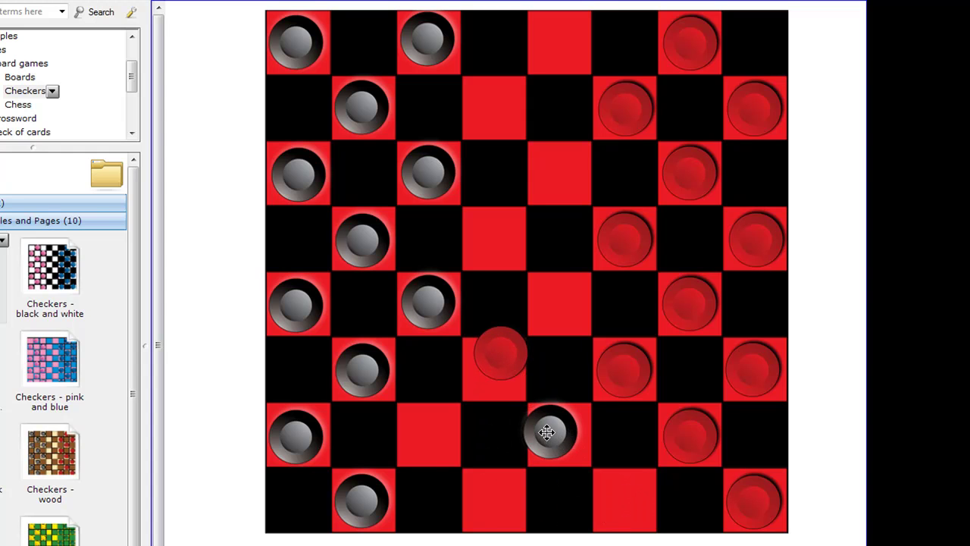
drag(547, 432, 569, 545)
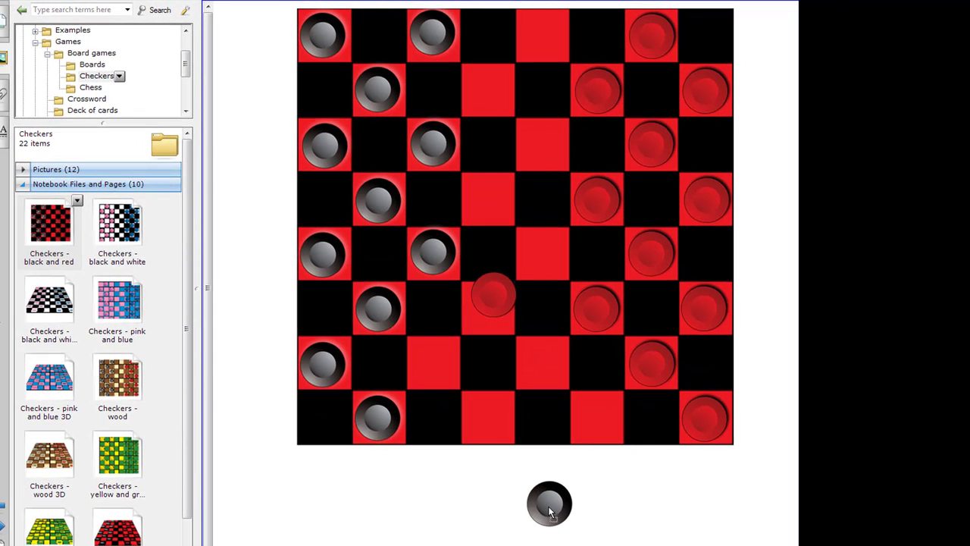
drag(551, 512, 578, 503)
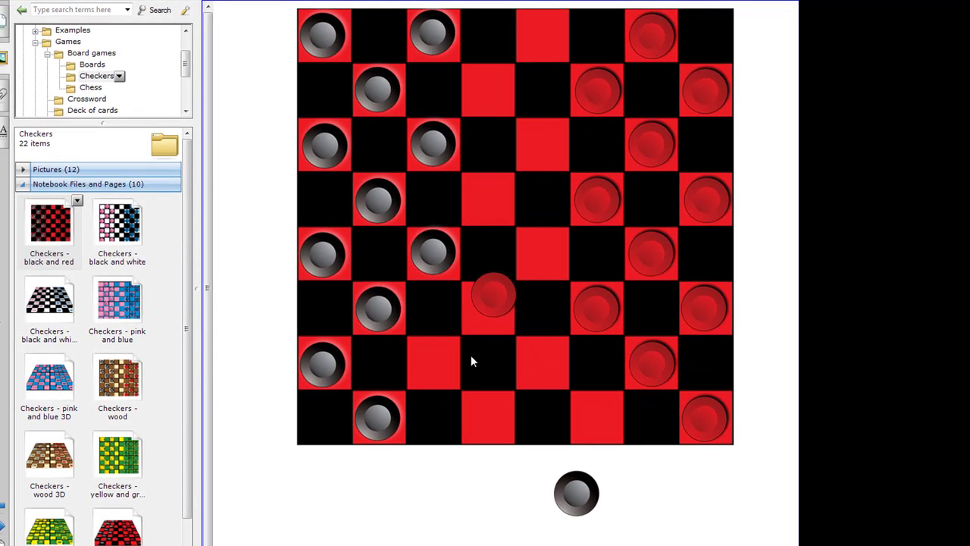
drag(490, 307, 489, 307)
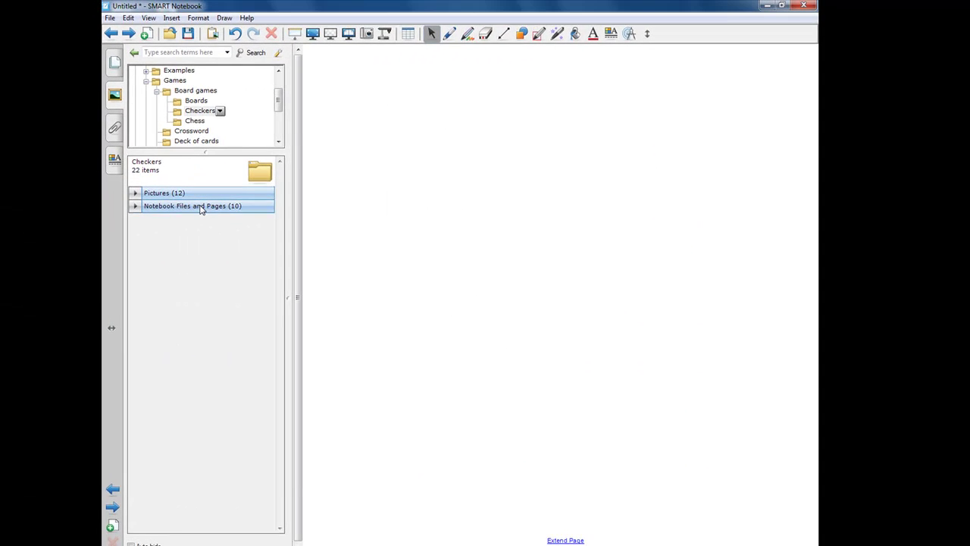
Step: Insert the black and white 3D chess board from the Gallery's Chess folder onto a new page
click(195, 120)
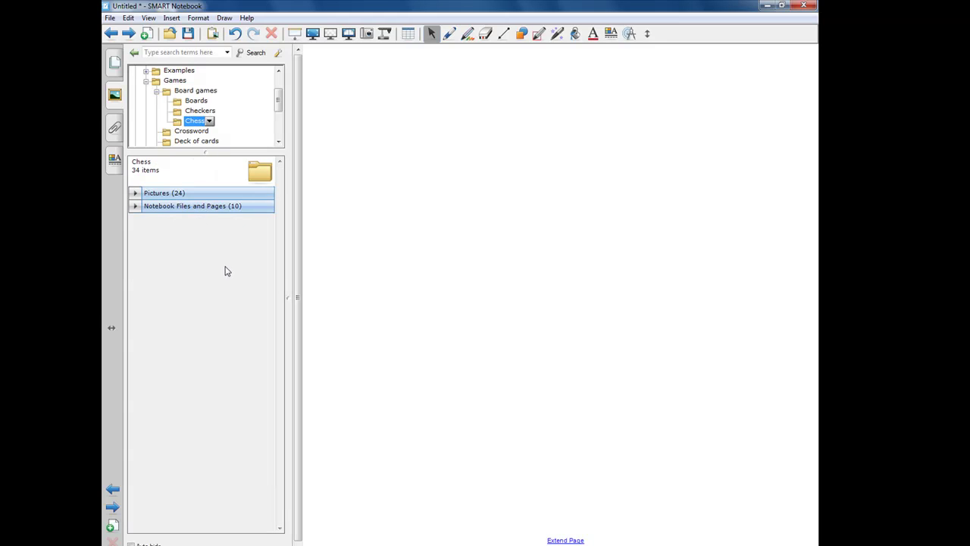
click(188, 206)
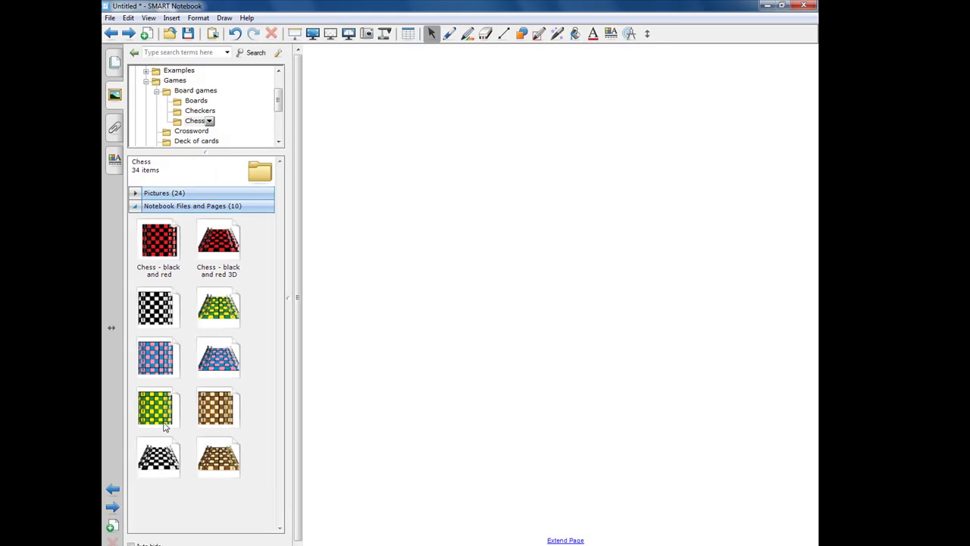
drag(158, 457, 489, 341)
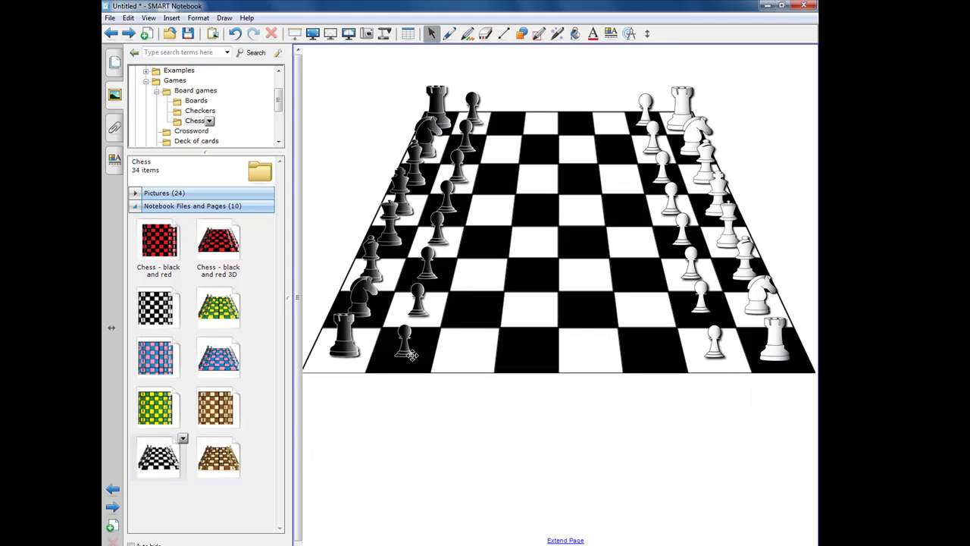
Step: Test the chess board by moving one black pawn and two white pawns two squares forward each
drag(406, 351, 531, 354)
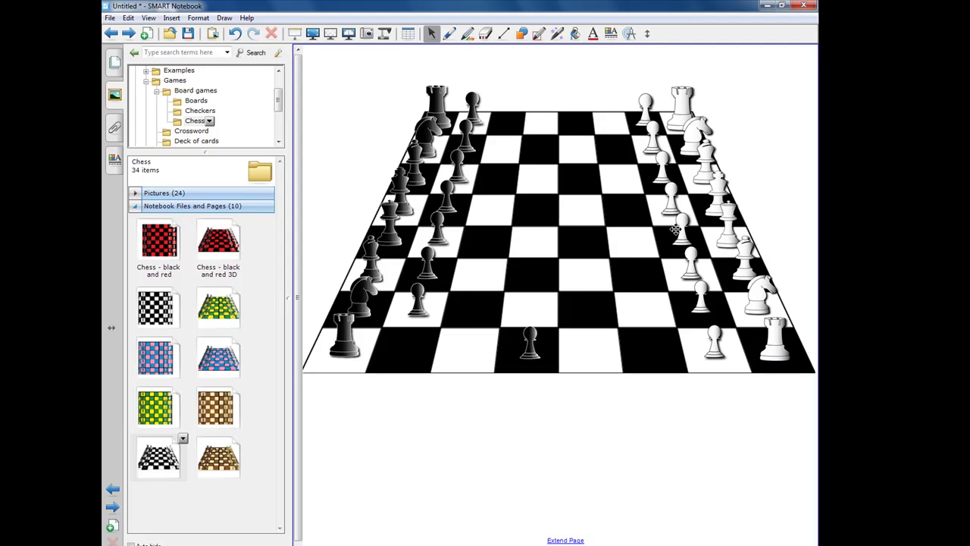
drag(675, 230, 585, 227)
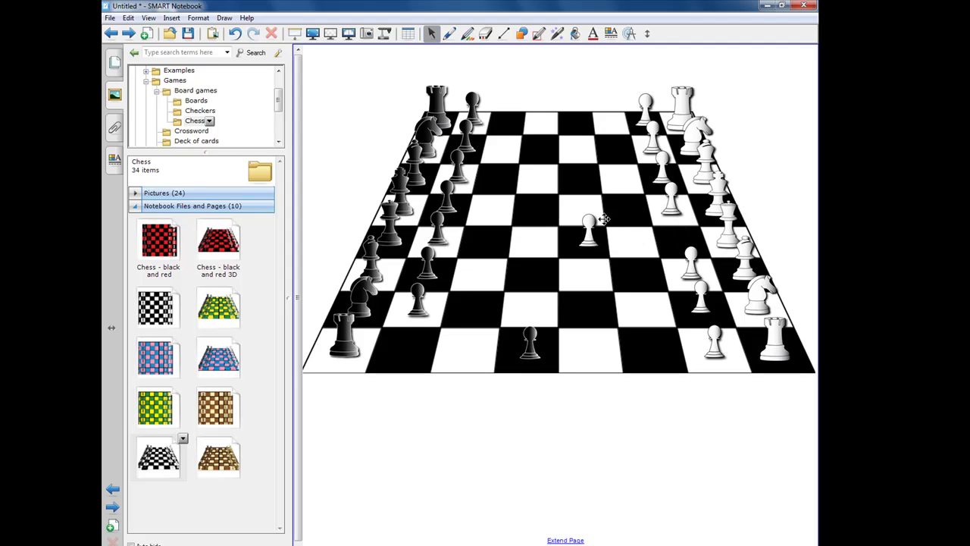
drag(710, 356, 590, 359)
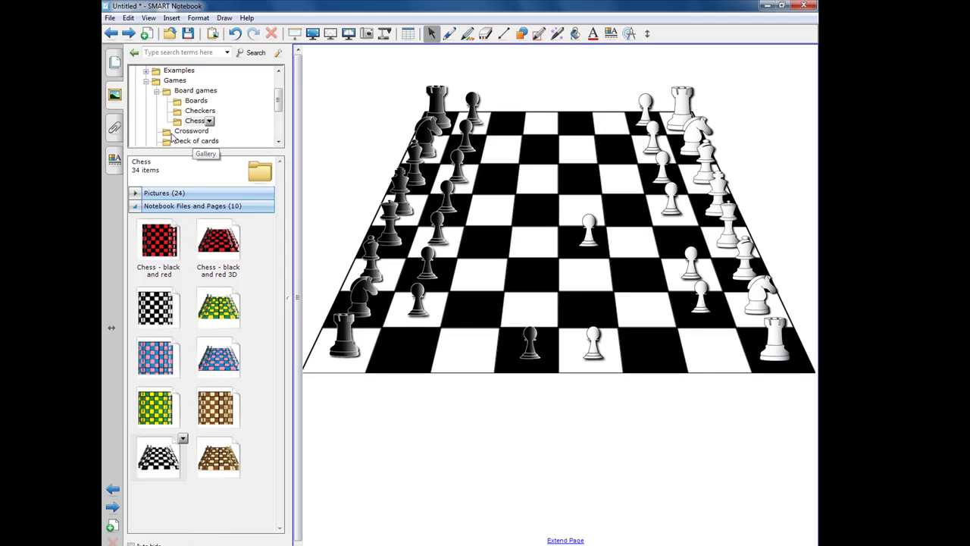
Step: Add a new page and show the pictures in the Gallery's Deck of cards folder
scroll(276, 110, down, 1)
click(191, 120)
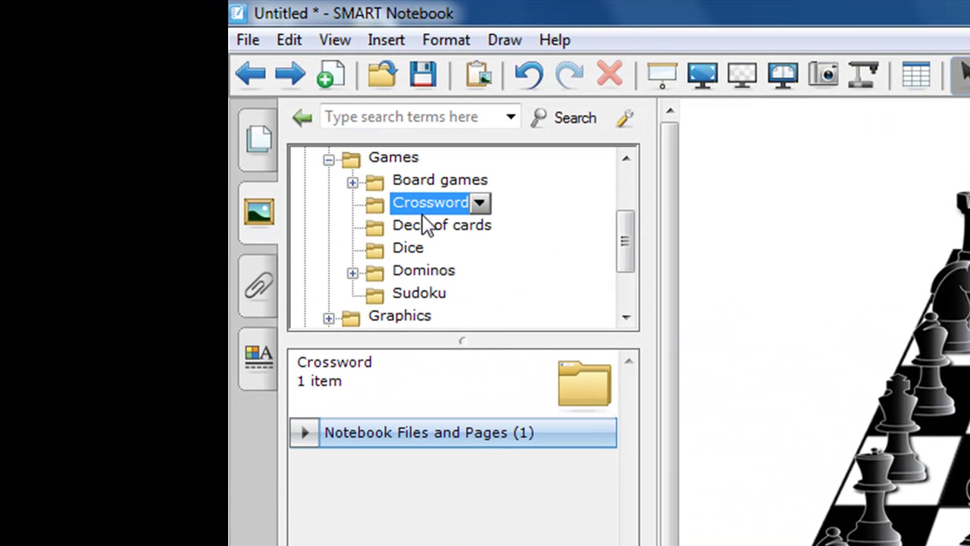
click(409, 231)
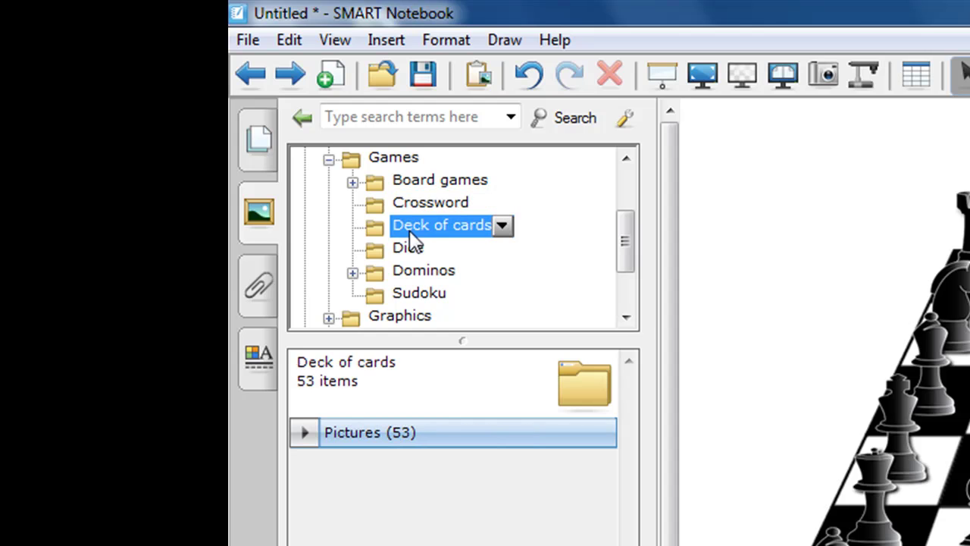
click(327, 76)
click(375, 431)
Step: Place the Ace - diamonds, 2 - clubs and two 3 - diamonds cards on the page in an overlapping diagonal row
drag(357, 513, 957, 514)
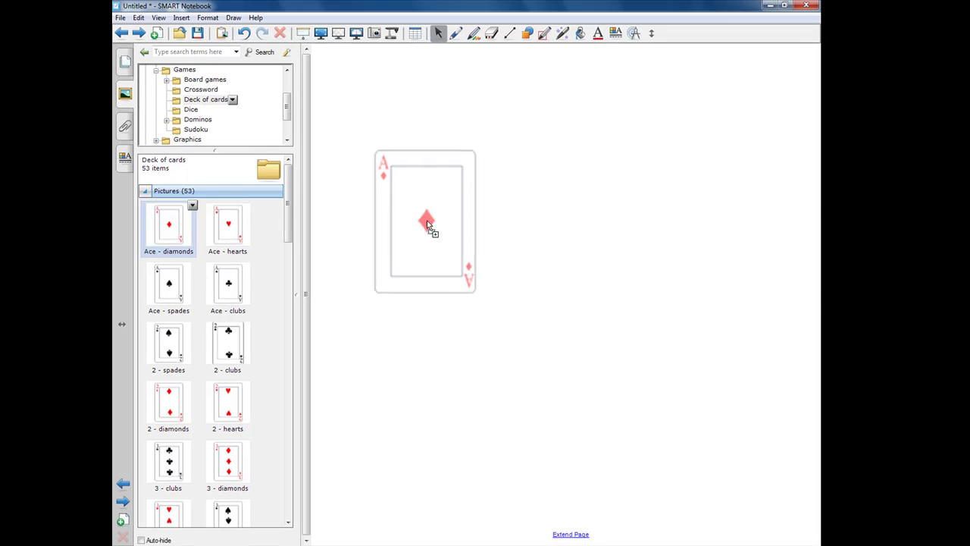
drag(236, 347, 504, 266)
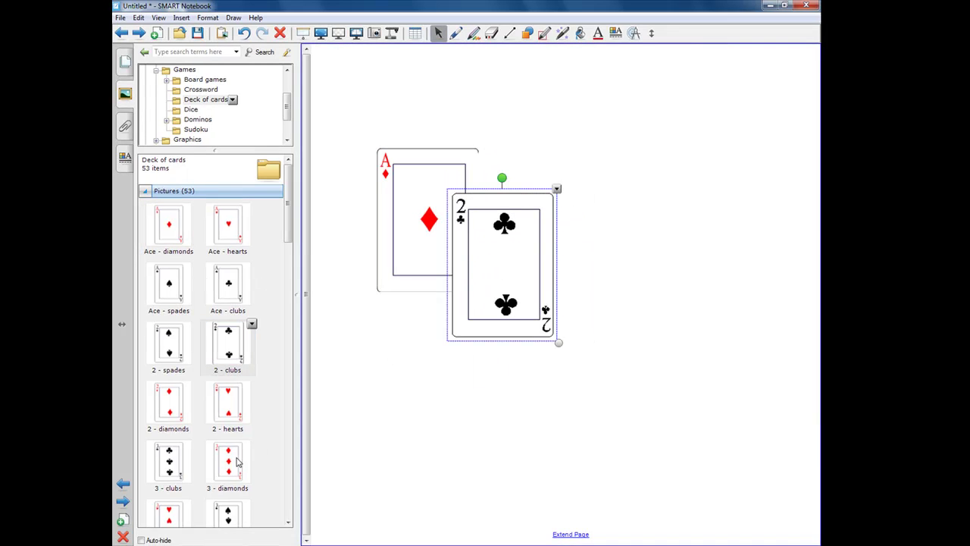
drag(238, 462, 563, 295)
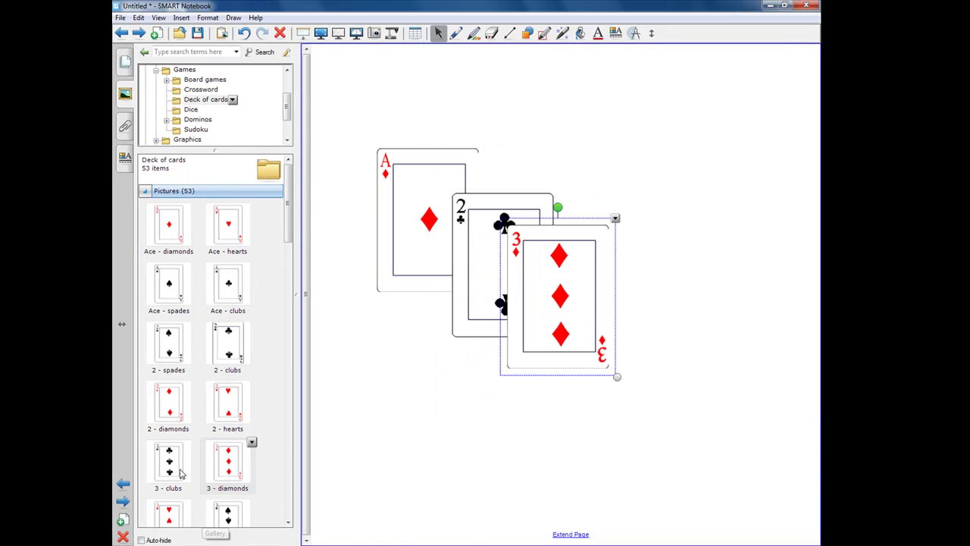
drag(231, 471, 618, 363)
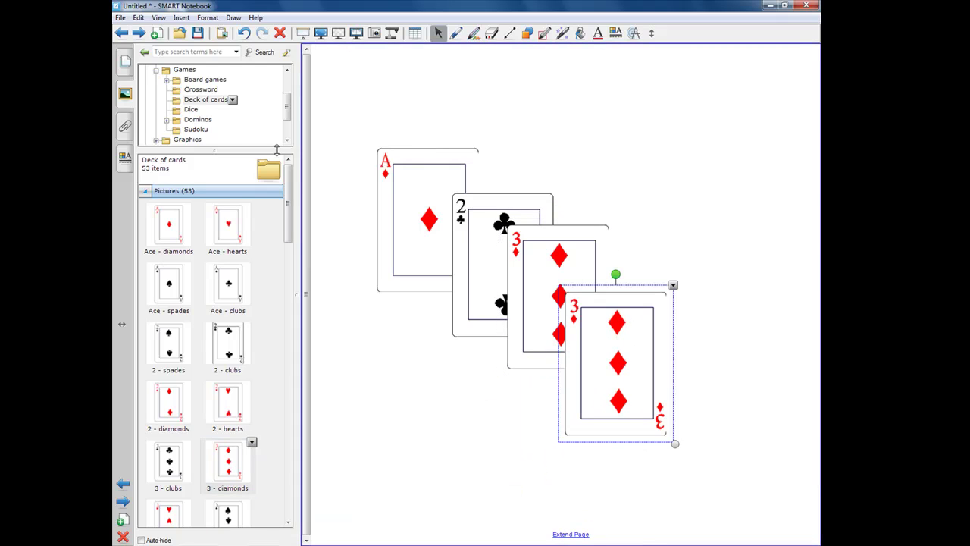
Step: Insert the Blue - Pull tab from the Gallery's Graphics folder onto the card page, above the cards
scroll(288, 135, down, 2)
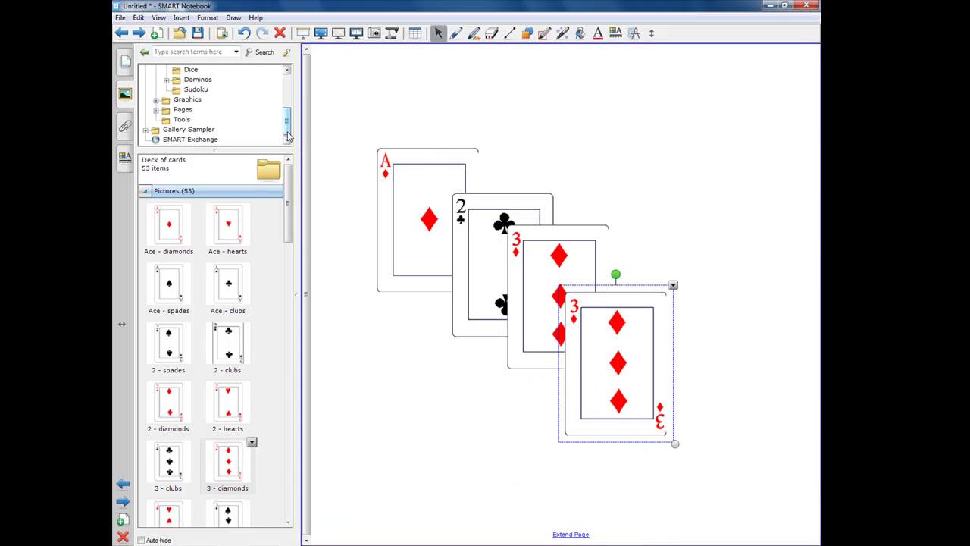
click(187, 100)
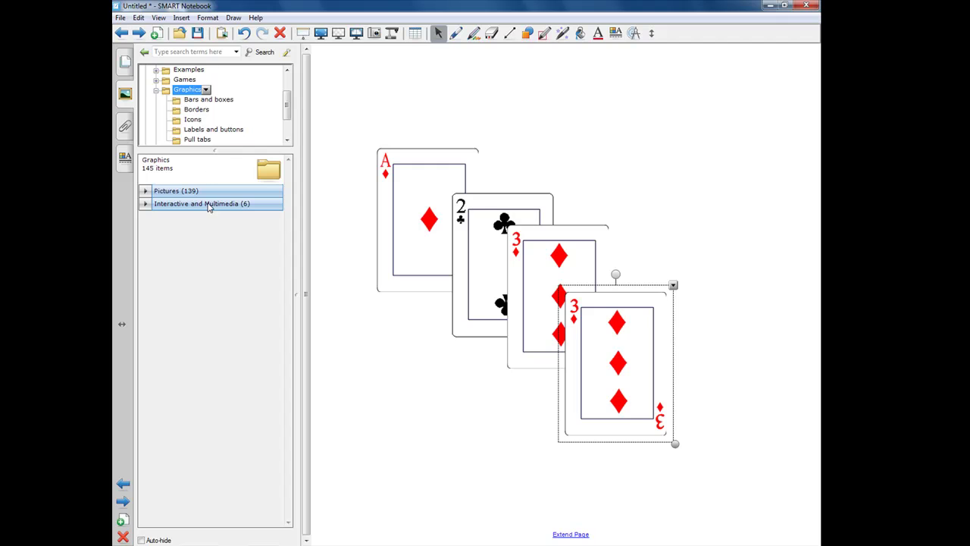
click(195, 204)
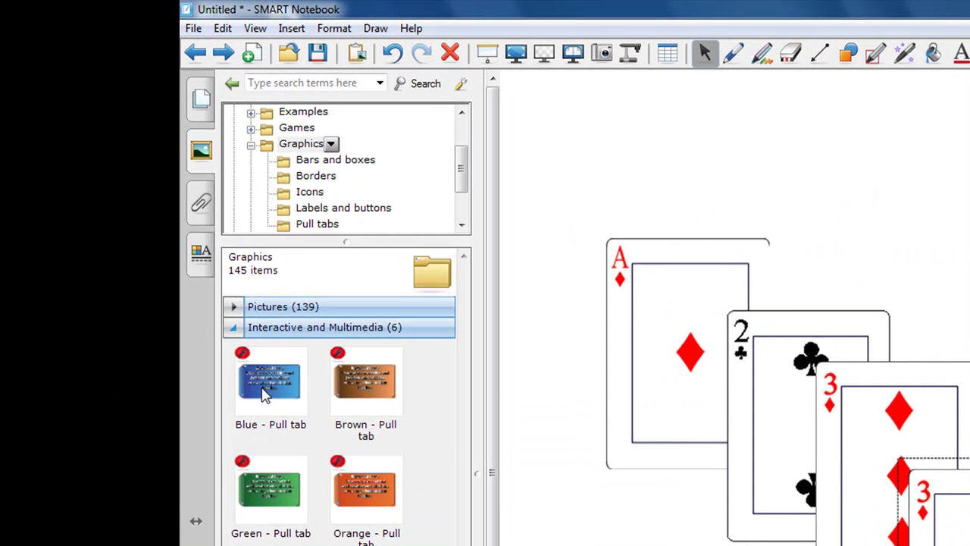
drag(167, 238, 199, 242)
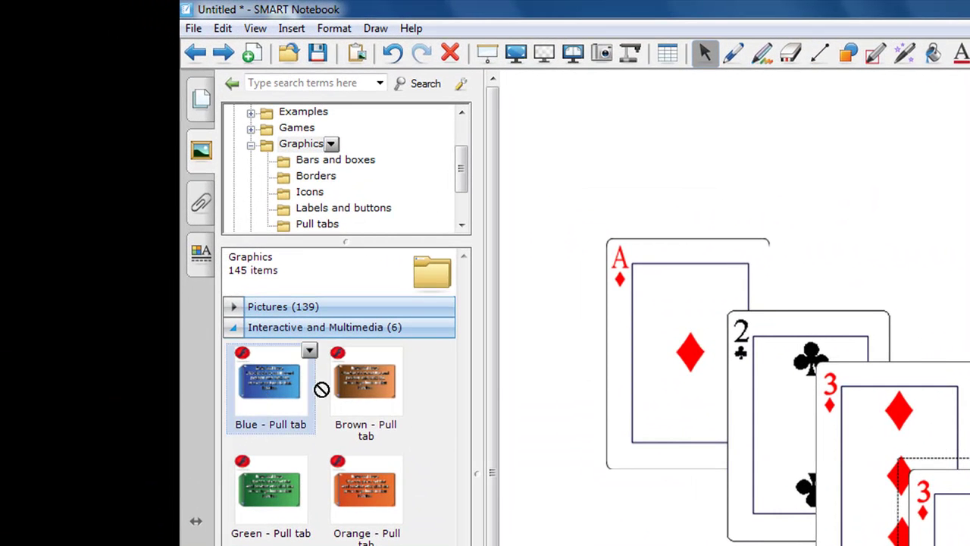
drag(322, 388, 682, 347)
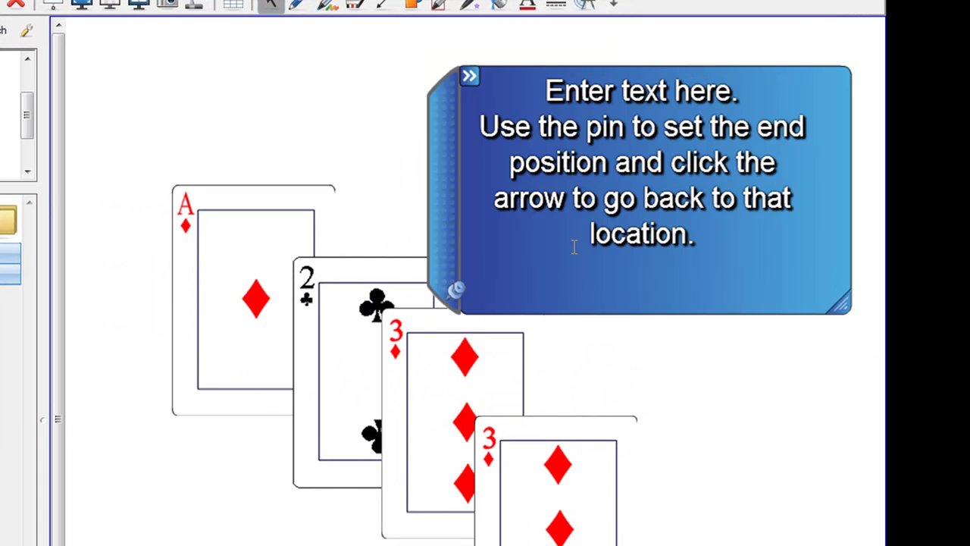
Step: Delete all the placeholder text inside the blue pull tab
click(598, 163)
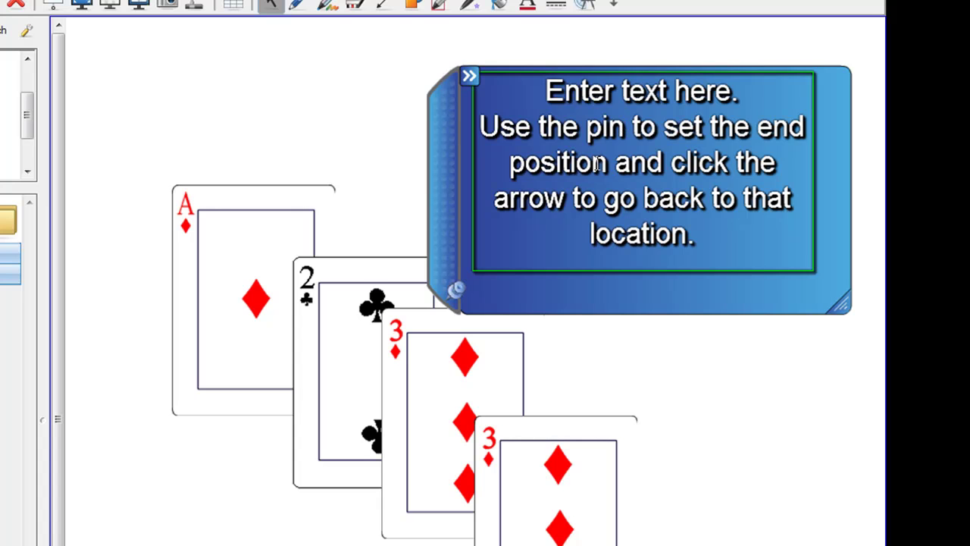
double_click(615, 197)
click(588, 129)
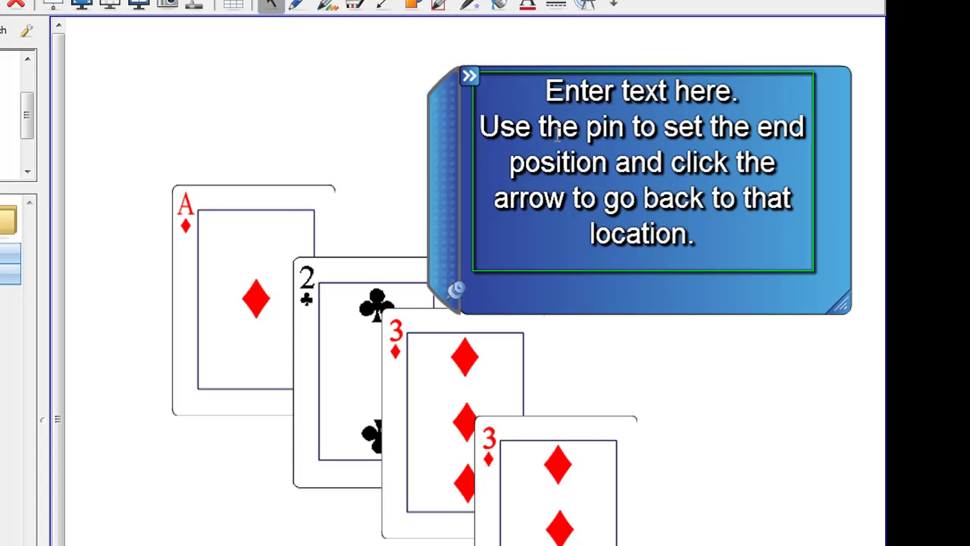
double_click(678, 219)
key(BackSpace)
key(BackSpace)
key(BackSpace)
key(BackSpace)
key(BackSpace)
key(BackSpace)
key(BackSpace)
key(BackSpace)
key(BackSpace)
key(BackSpace)
key(BackSpace)
key(BackSpace)
key(BackSpace)
key(BackSpace)
key(BackSpace)
key(BackSpace)
key(BackSpace)
key(BackSpace)
key(BackSpace)
key(BackSpace)
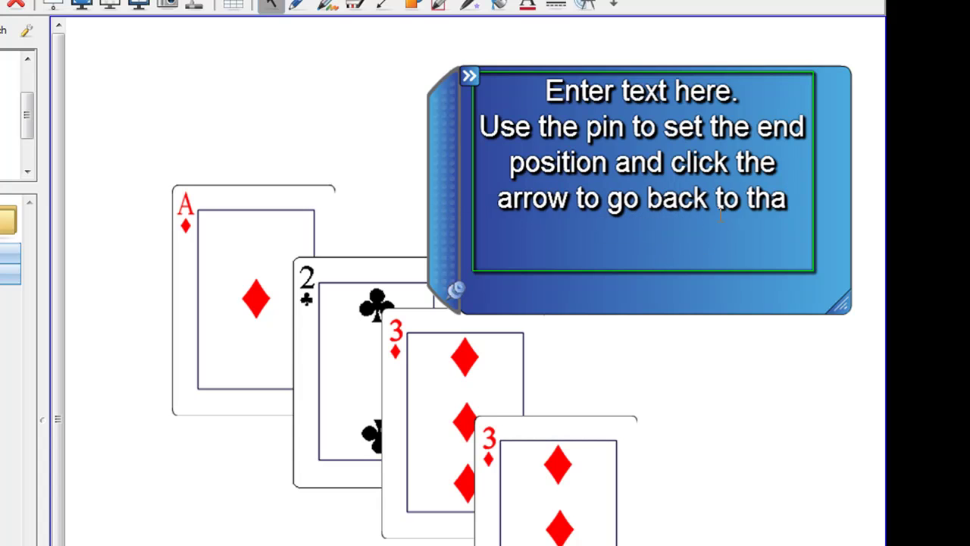
key(BackSpace)
key(BackSpace)
key(BackSpace)
key(BackSpace)
key(BackSpace)
key(BackSpace)
key(BackSpace)
key(BackSpace)
key(BackSpace)
key(BackSpace)
key(BackSpace)
key(BackSpace)
key(BackSpace)
key(BackSpace)
key(BackSpace)
key(BackSpace)
key(BackSpace)
key(BackSpace)
key(BackSpace)
key(BackSpace)
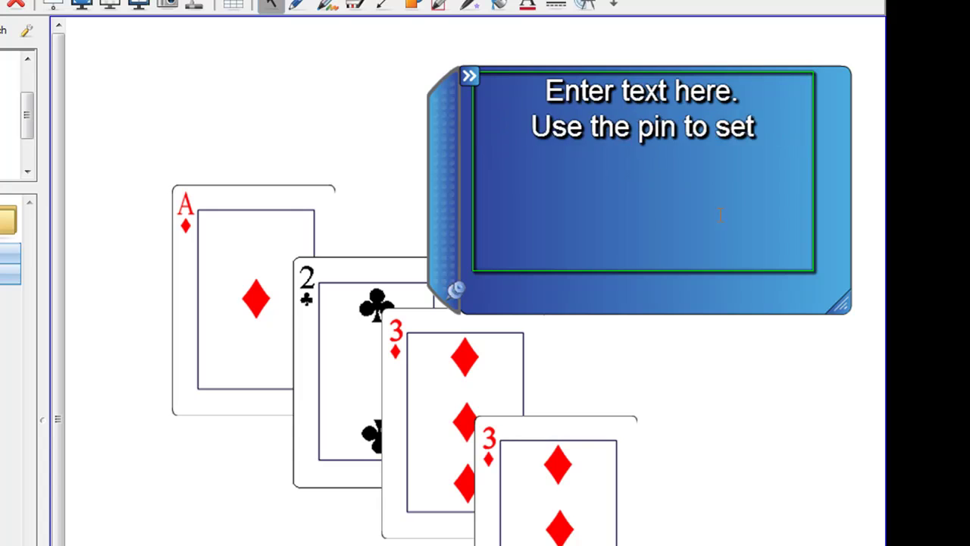
key(BackSpace)
key(BackSpace)
key(BackSpace)
key(BackSpace)
key(BackSpace)
key(BackSpace)
key(BackSpace)
key(BackSpace)
key(BackSpace)
key(BackSpace)
key(BackSpace)
key(BackSpace)
key(BackSpace)
key(BackSpace)
key(BackSpace)
key(BackSpace)
key(BackSpace)
key(BackSpace)
key(BackSpace)
key(BackSpace)
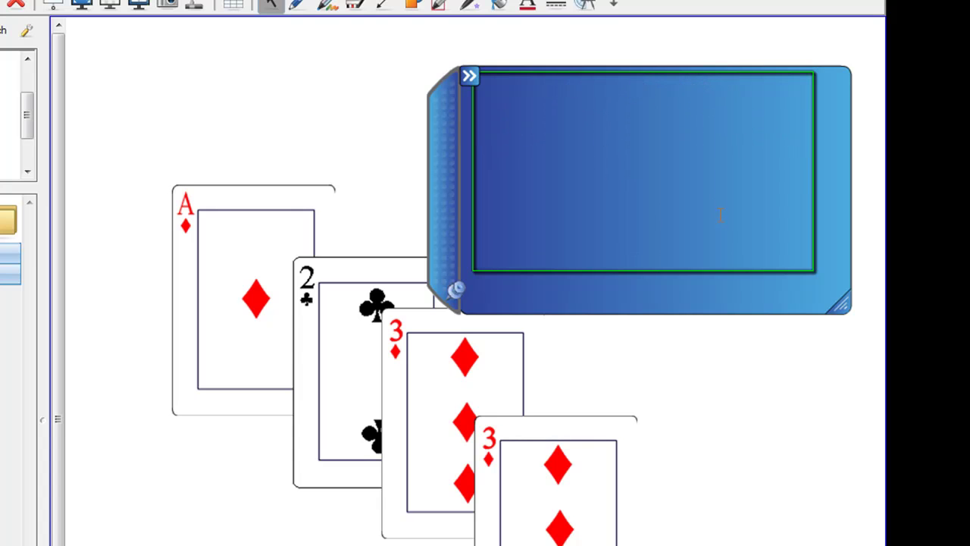
Step: Enter the text "Have a student choose one card ....." in the blue pull tab
text(Have a)
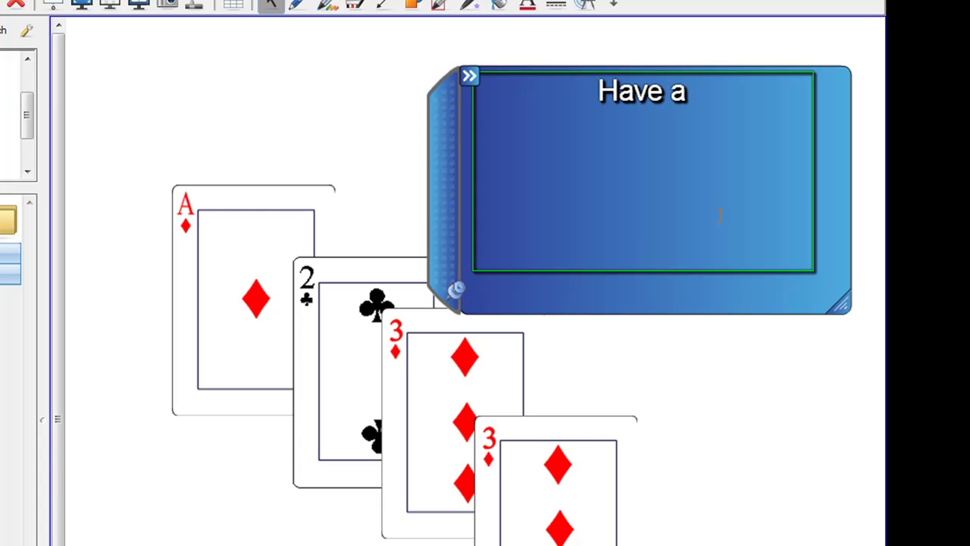
text( student)
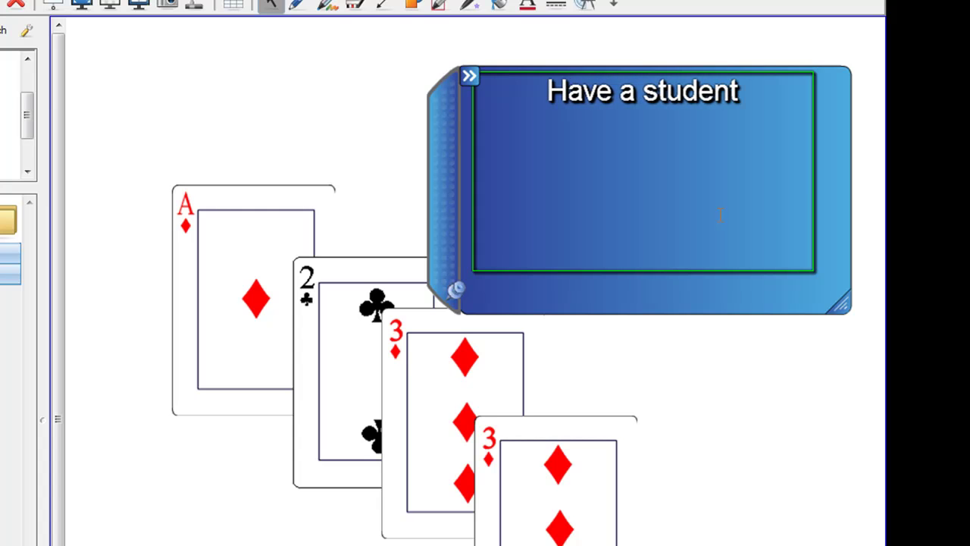
text( chi)
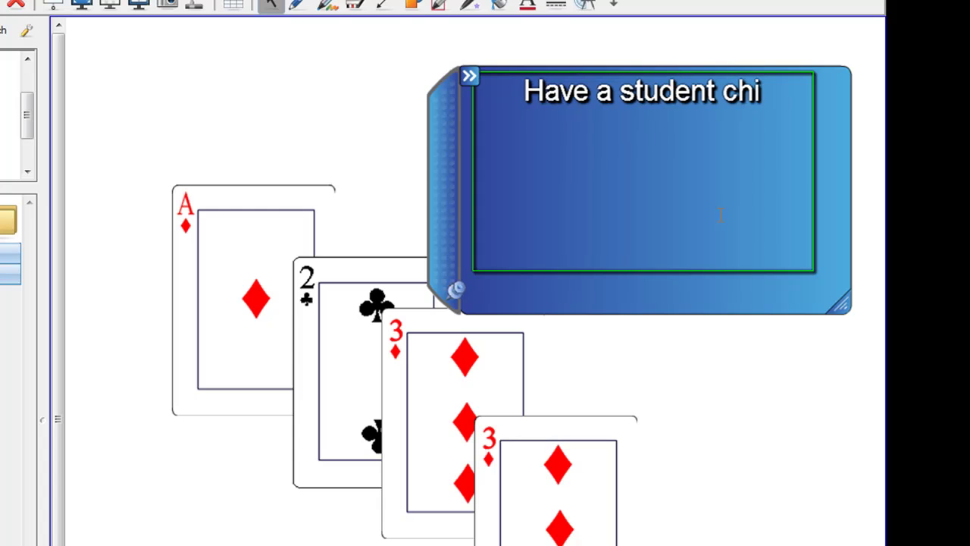
key(BackSpace)
key(BackSpace)
text(ho)
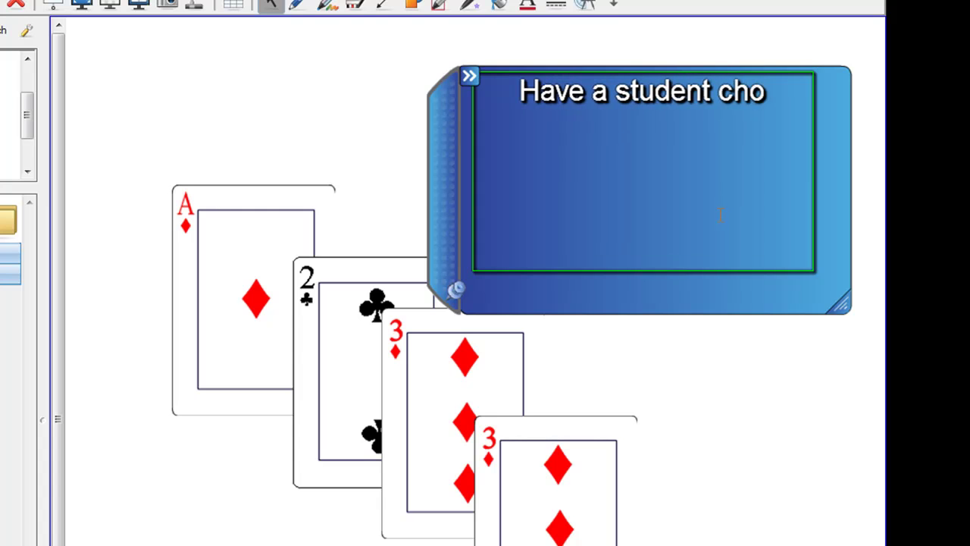
text(ose one)
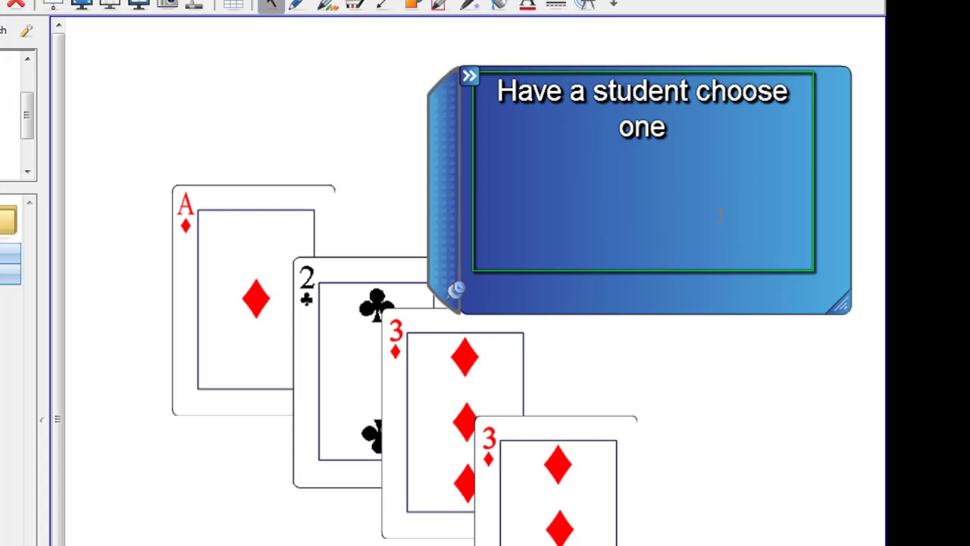
text( card .....)
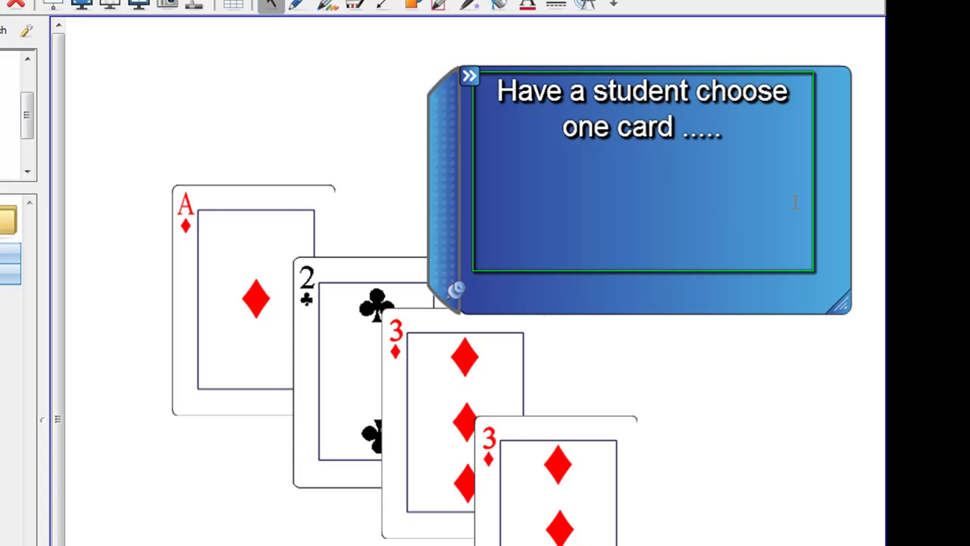
Step: Test sliding the pull tab off and onto the page's right edge, and move the Ace of diamonds clear of the other cards
drag(440, 165, 859, 119)
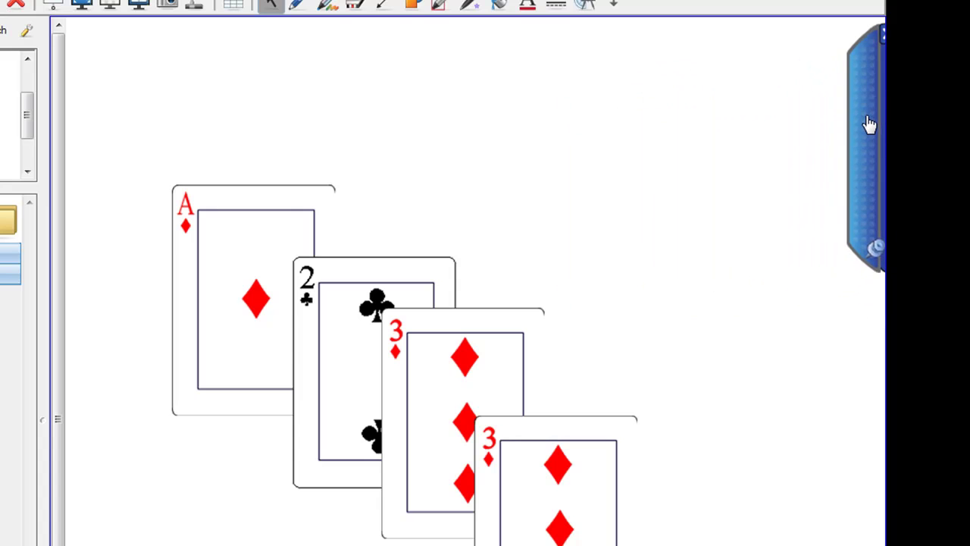
drag(857, 119, 592, 132)
click(241, 273)
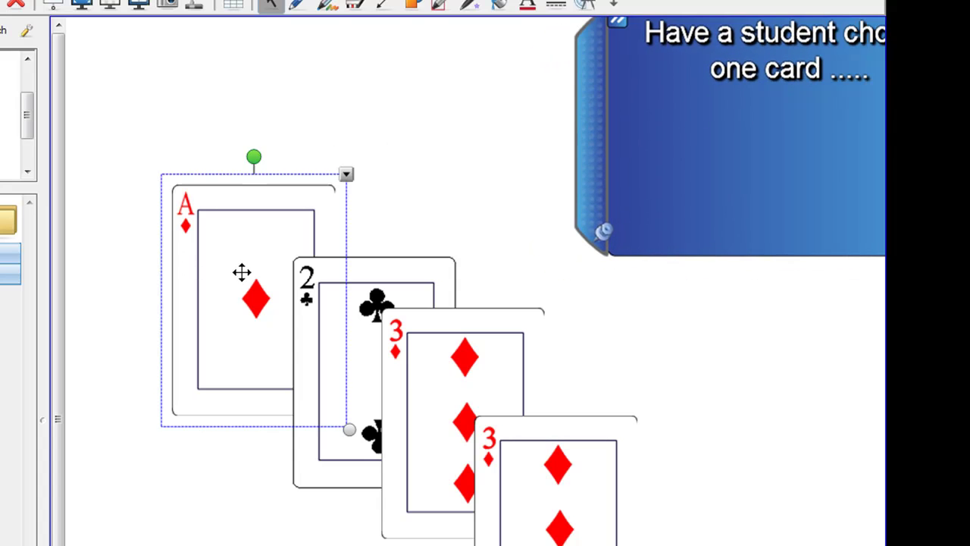
drag(241, 273, 191, 166)
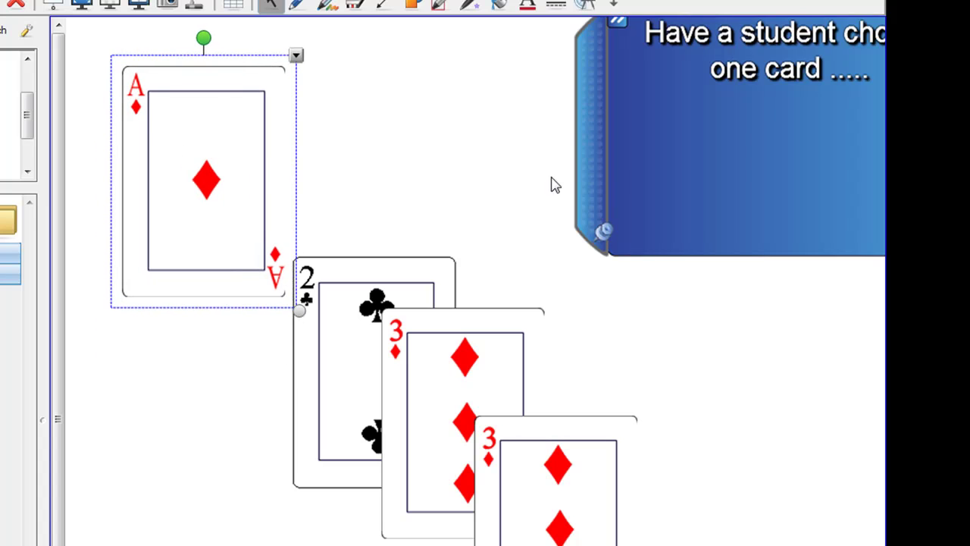
drag(591, 159, 785, 165)
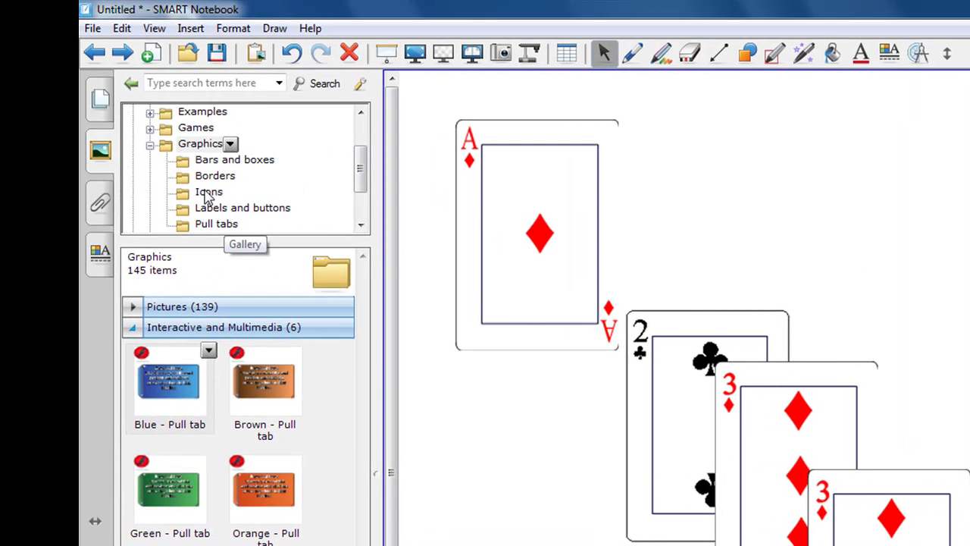
Step: Insert the Blue - Exclamation picture from the Gallery's Icons folder below the Ace of diamonds
click(206, 193)
click(187, 309)
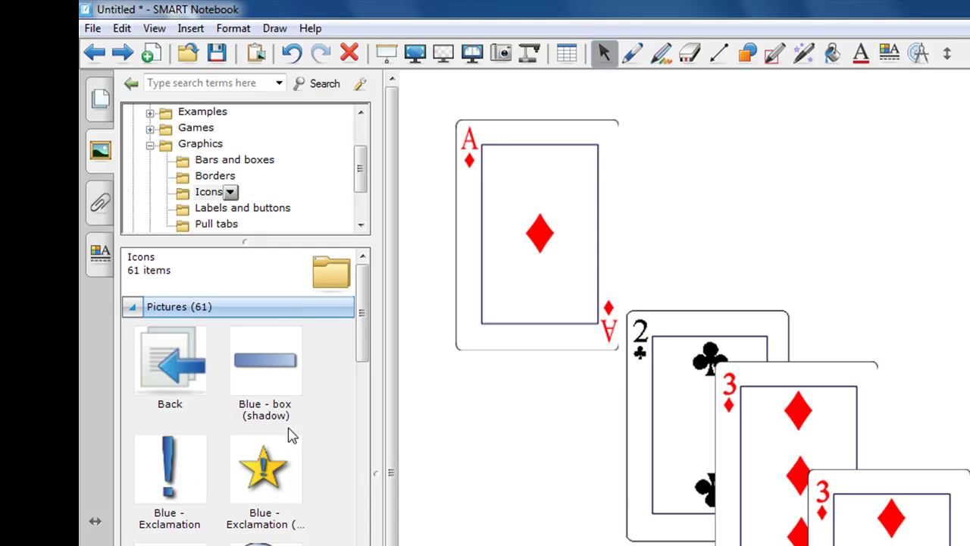
drag(171, 473, 515, 491)
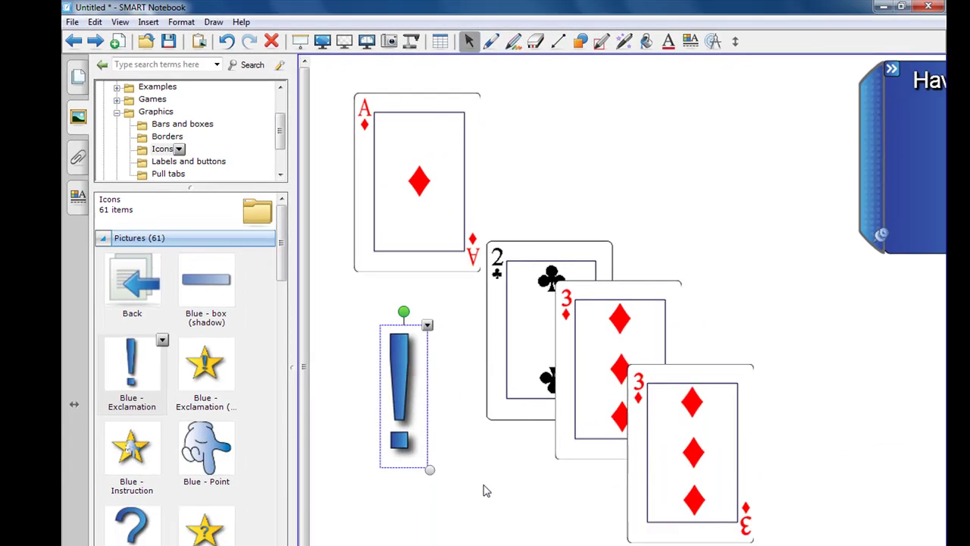
drag(538, 545, 570, 545)
drag(414, 532, 404, 404)
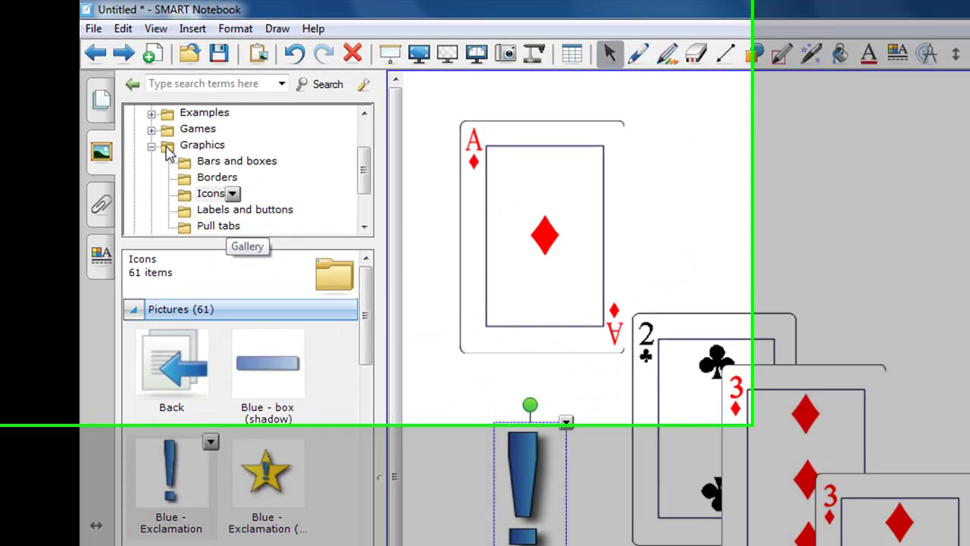
Step: Collapse the Graphics folder and look through the Notebook files and pages in the Gallery's Pages folder
double_click(144, 102)
double_click(252, 230)
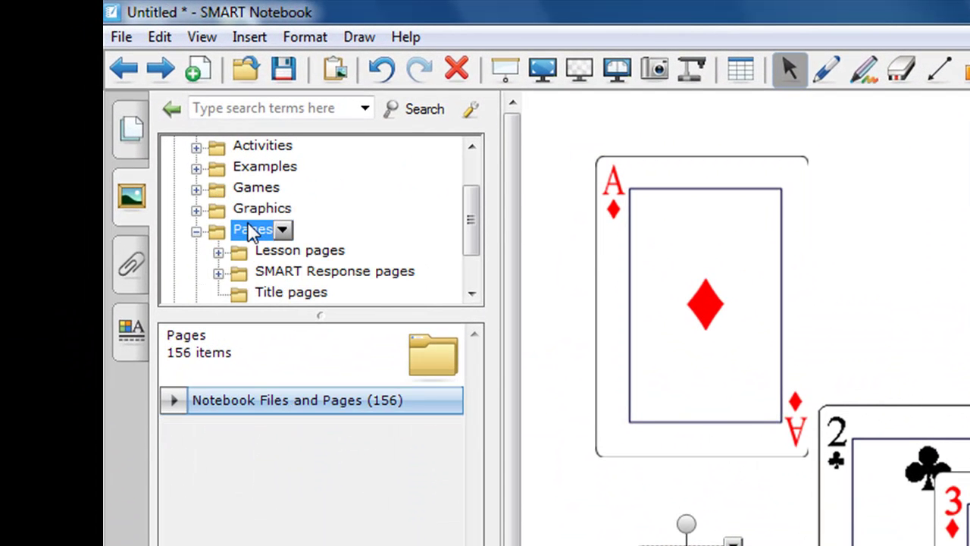
click(255, 402)
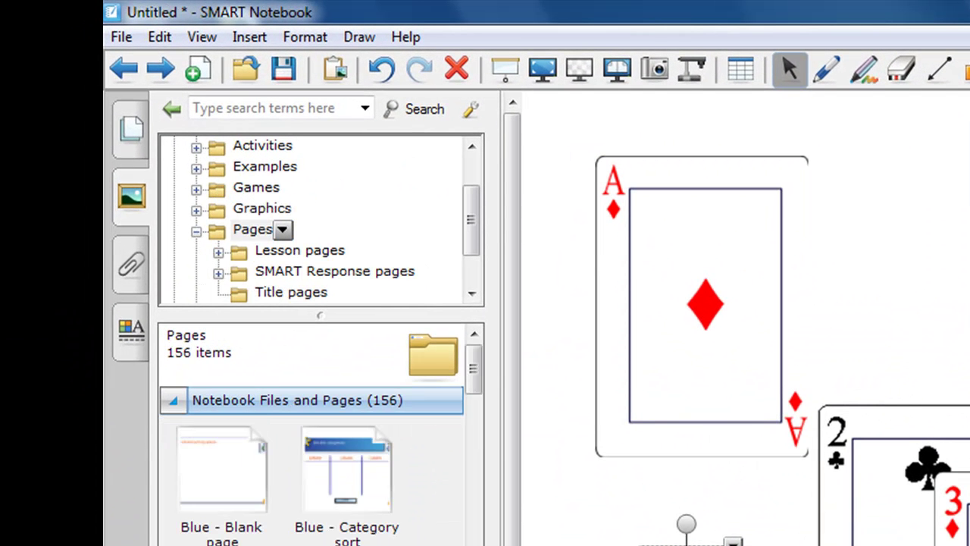
scroll(320, 434, down, 5)
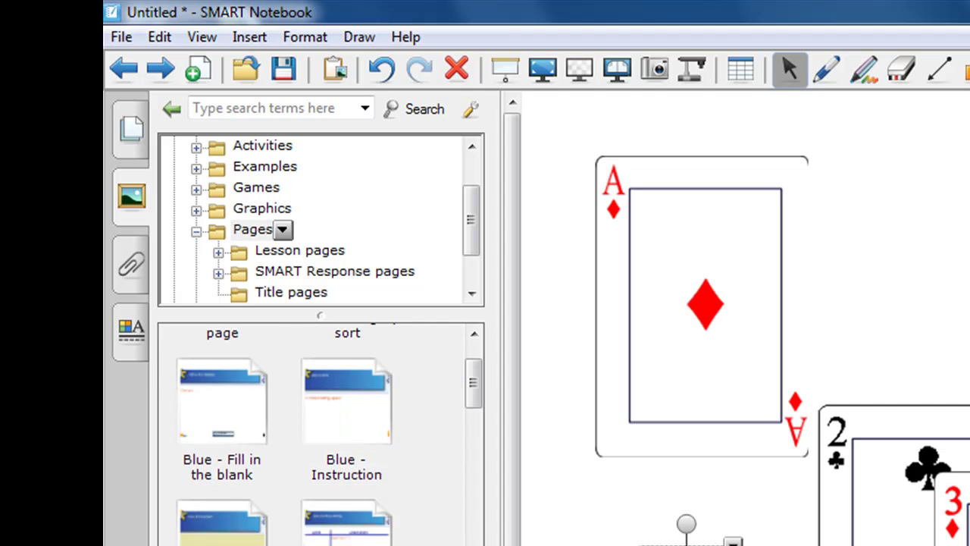
scroll(321, 434, down, 10)
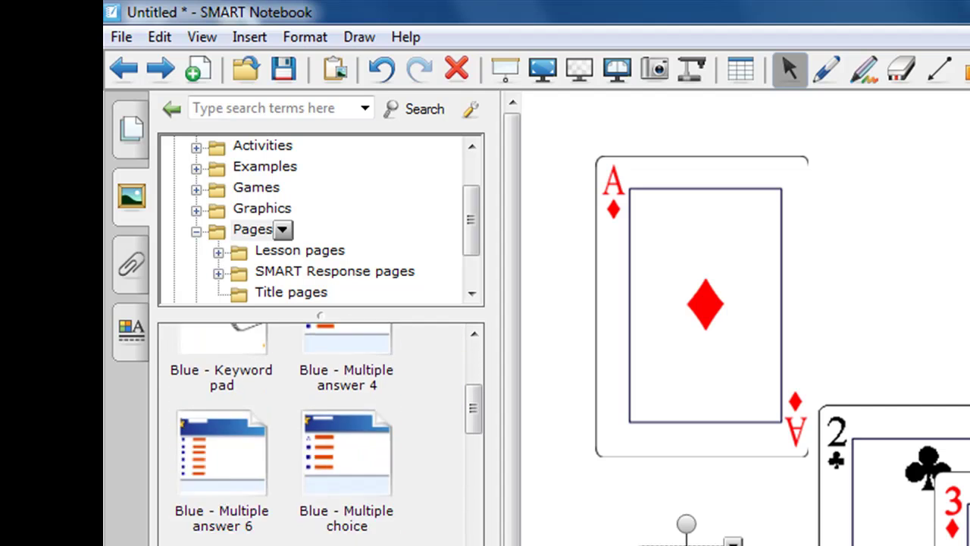
scroll(321, 435, down, 3)
scroll(321, 434, down, 3)
Step: Add a new page and show the Interactive and Multimedia items in the Gallery's Tools folder
click(196, 231)
click(250, 250)
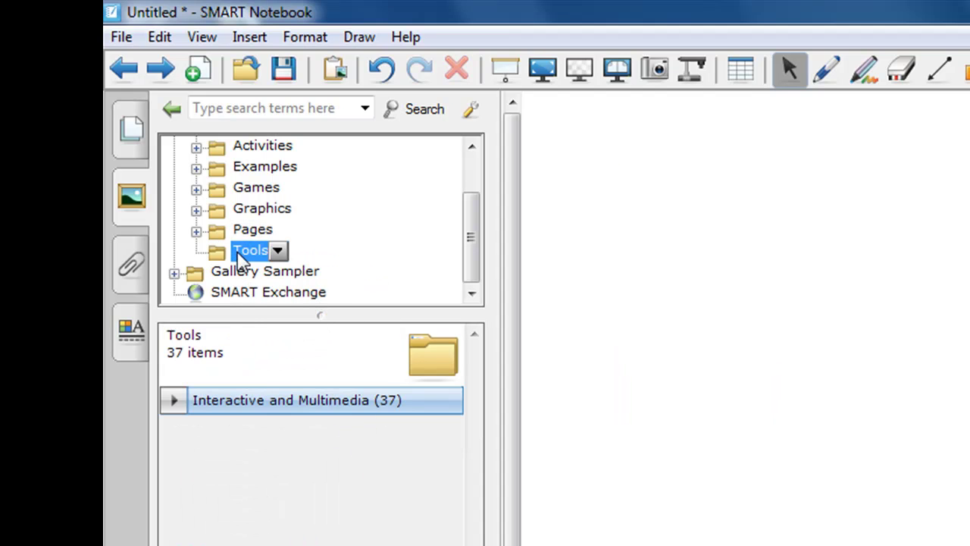
click(266, 400)
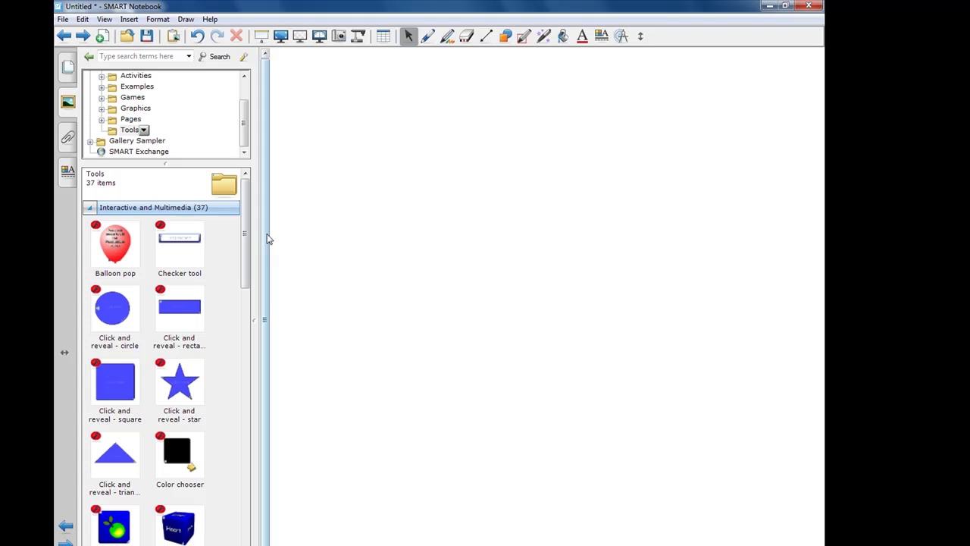
drag(245, 239, 245, 264)
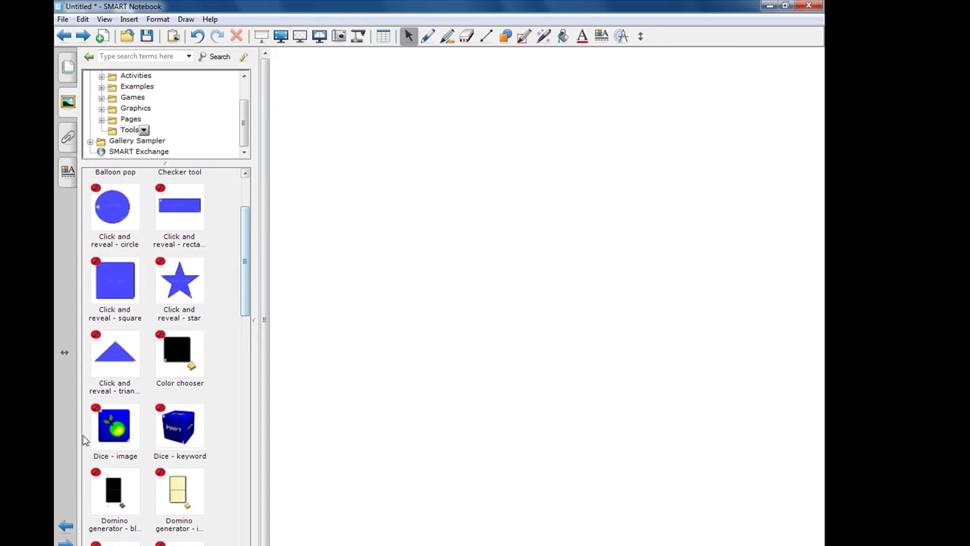
scroll(133, 493, down, 1)
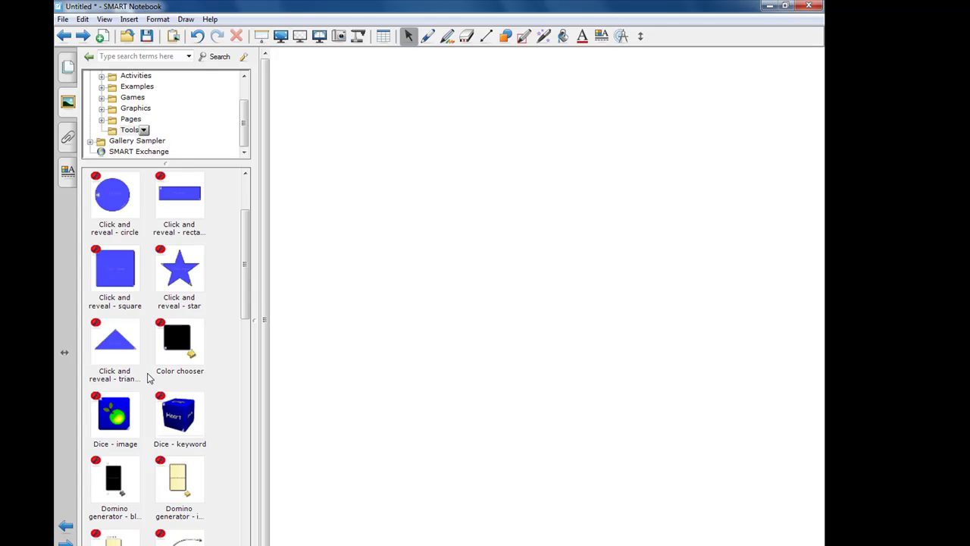
Step: Insert the Click and reveal - star tool, reveal its inside, and move it to the page's upper-left area
drag(179, 282, 493, 253)
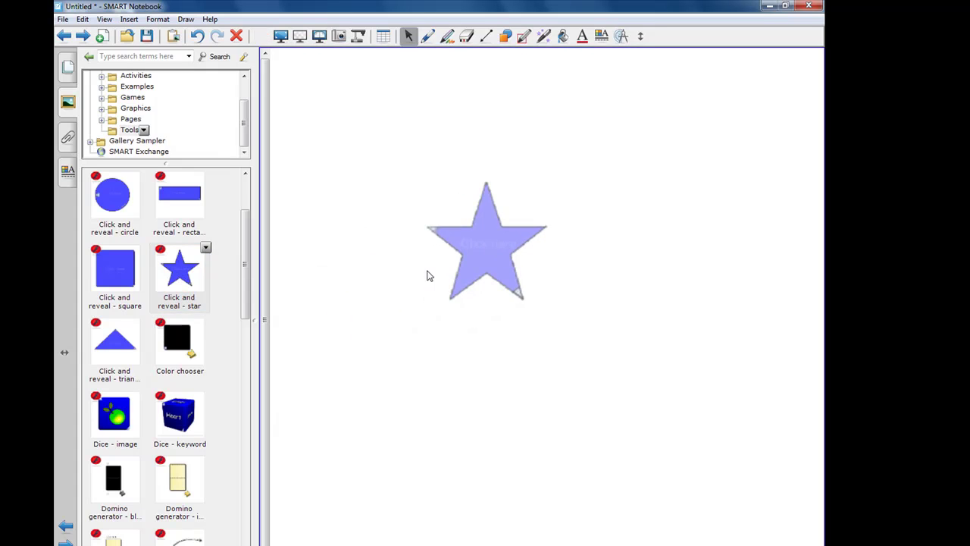
click(490, 241)
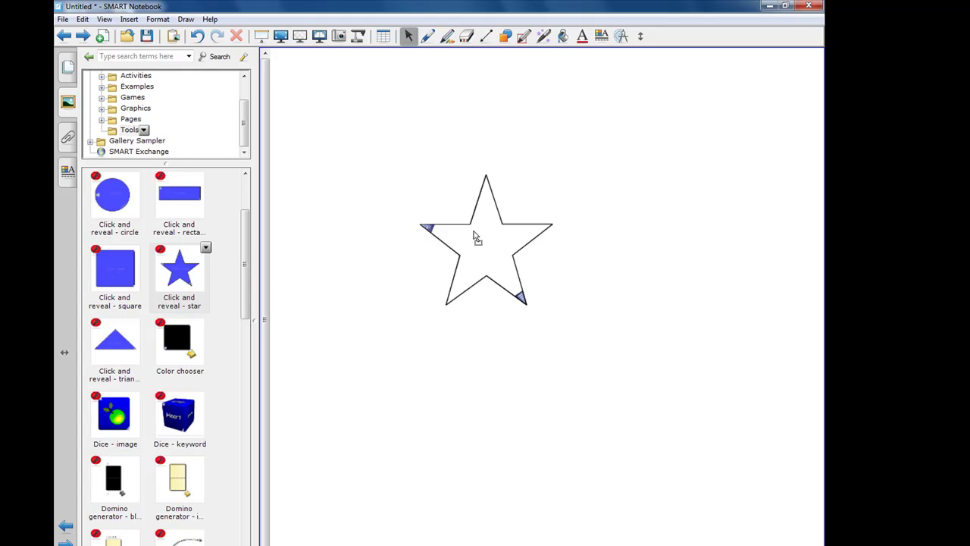
drag(476, 233, 376, 146)
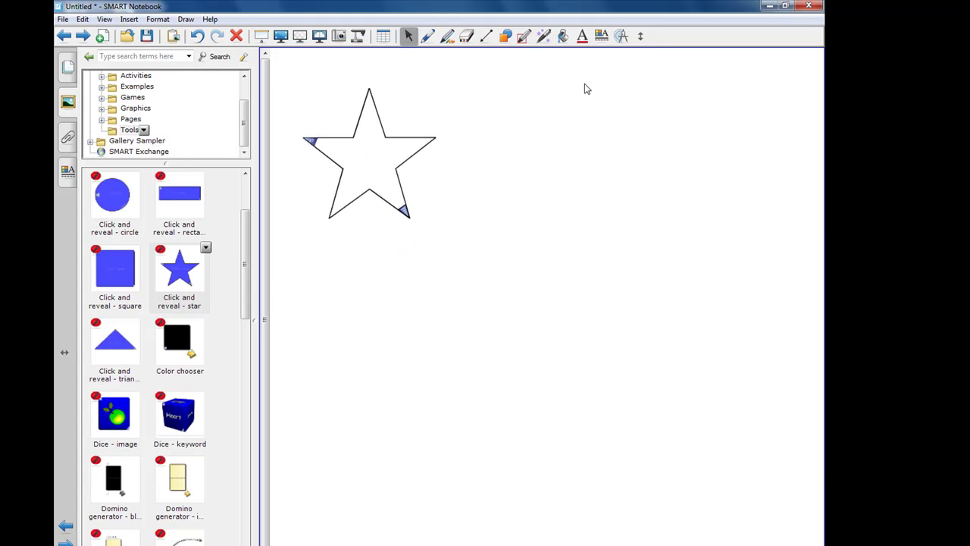
Step: Add the text "Dog" beside the revealed star, using the largest blue text style
click(582, 36)
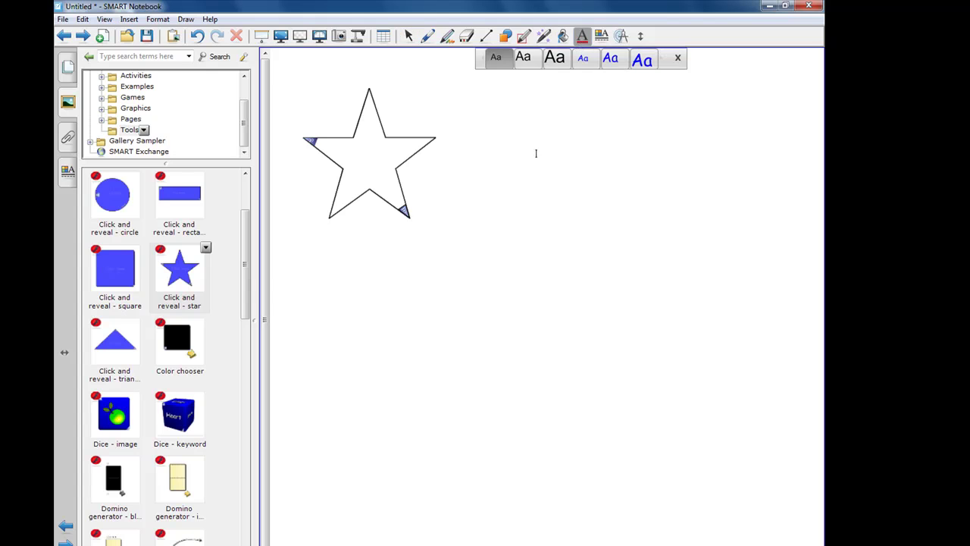
click(638, 61)
drag(505, 180, 606, 222)
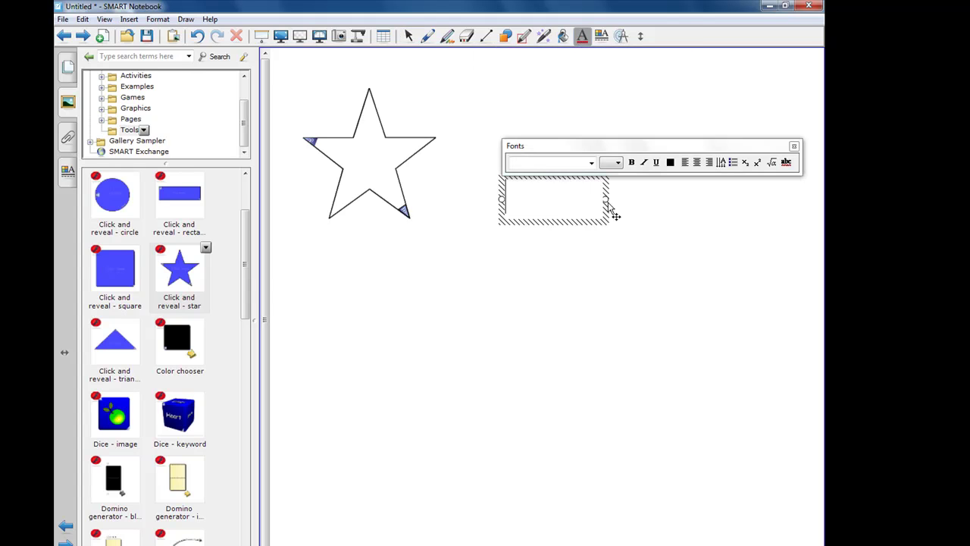
text(Dog)
click(629, 253)
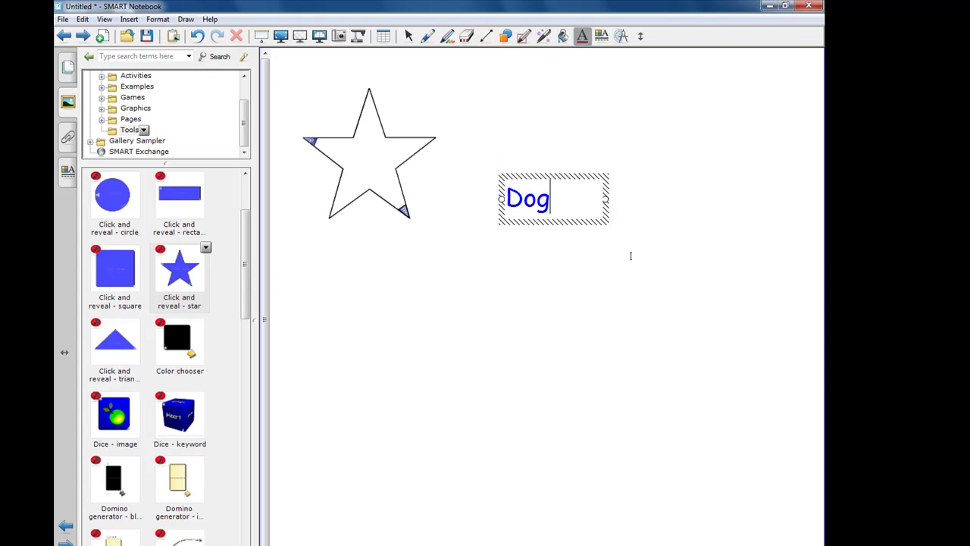
Step: Move the star over the word Dog, and test revealing and hiding the text inside it
click(376, 158)
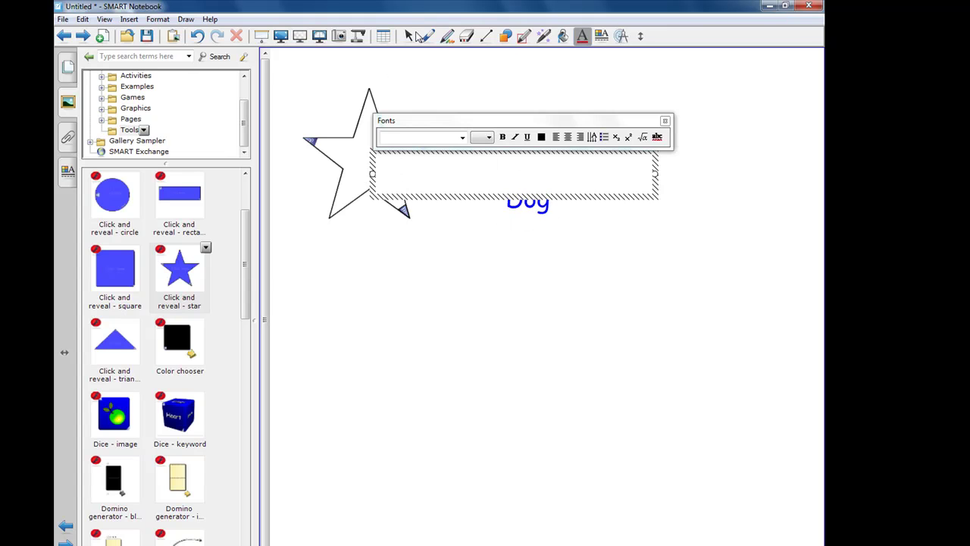
click(409, 36)
drag(392, 127, 541, 159)
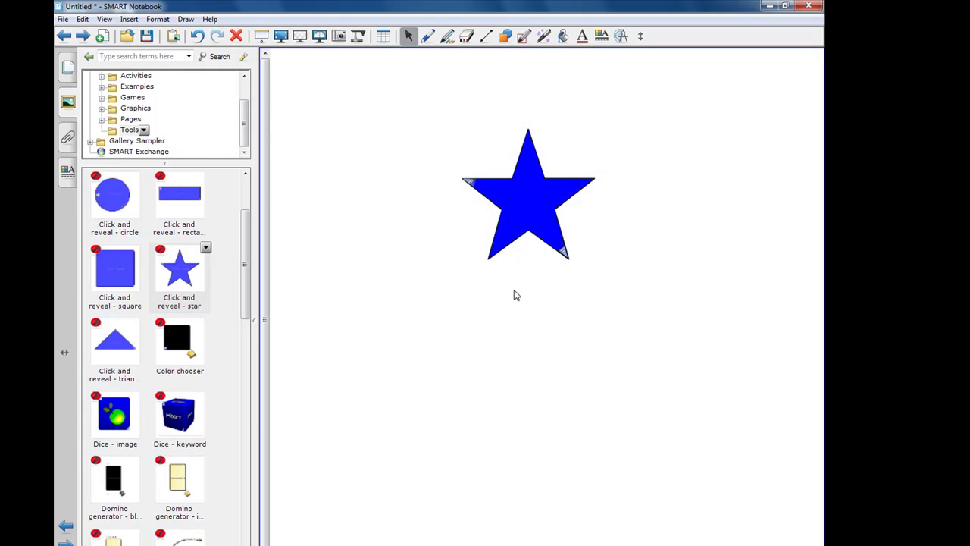
click(532, 217)
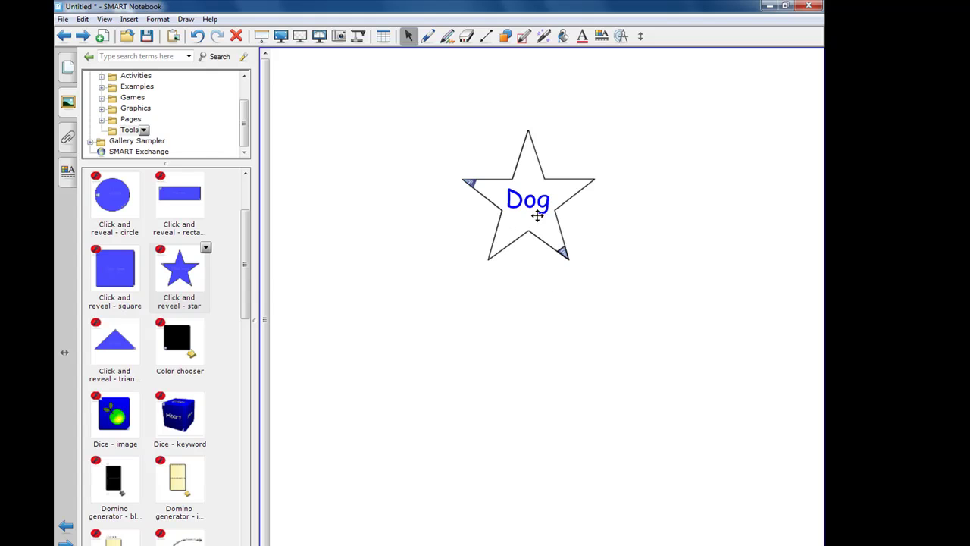
click(518, 232)
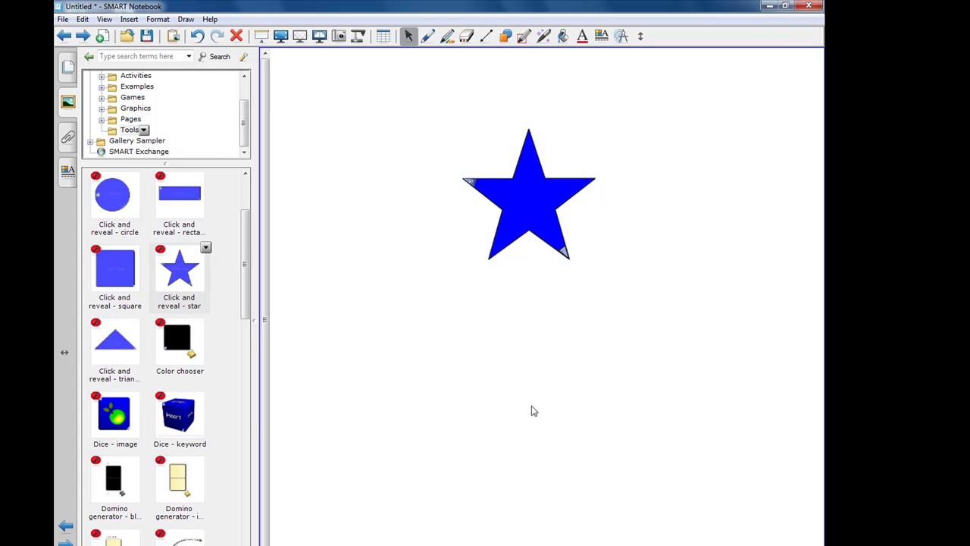
Step: Move the star off the word Dog and send the text backward in the object order
mouse_move(528, 199)
click(499, 243)
drag(498, 241, 371, 264)
click(526, 209)
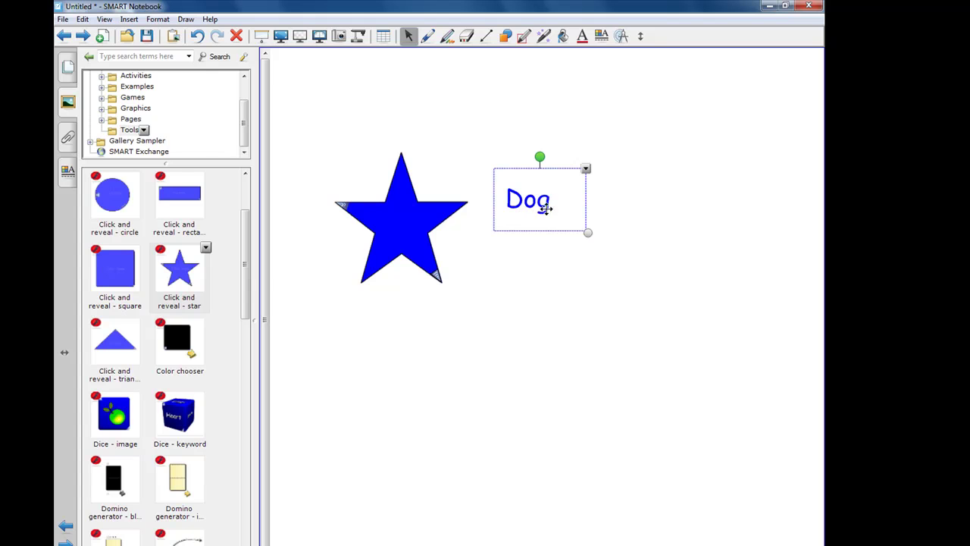
click(585, 170)
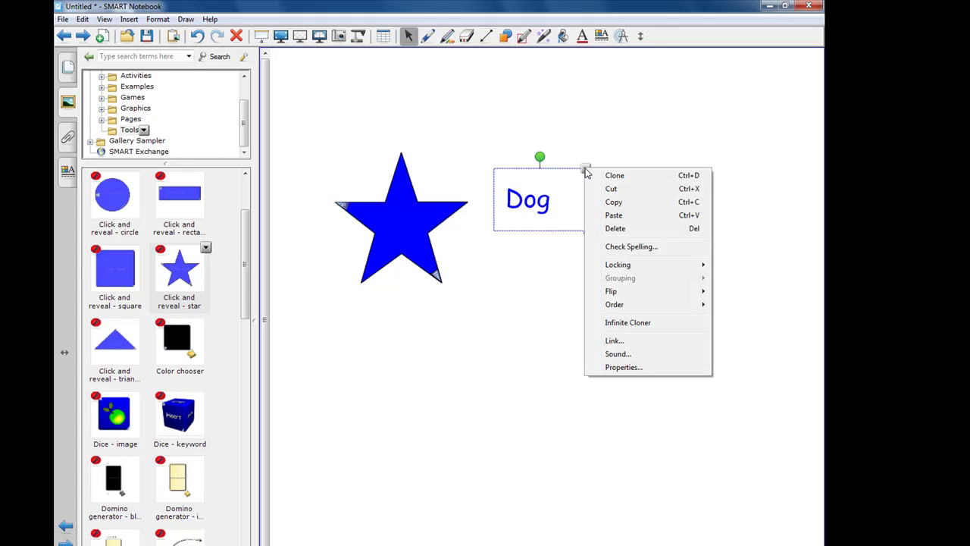
mouse_move(615, 307)
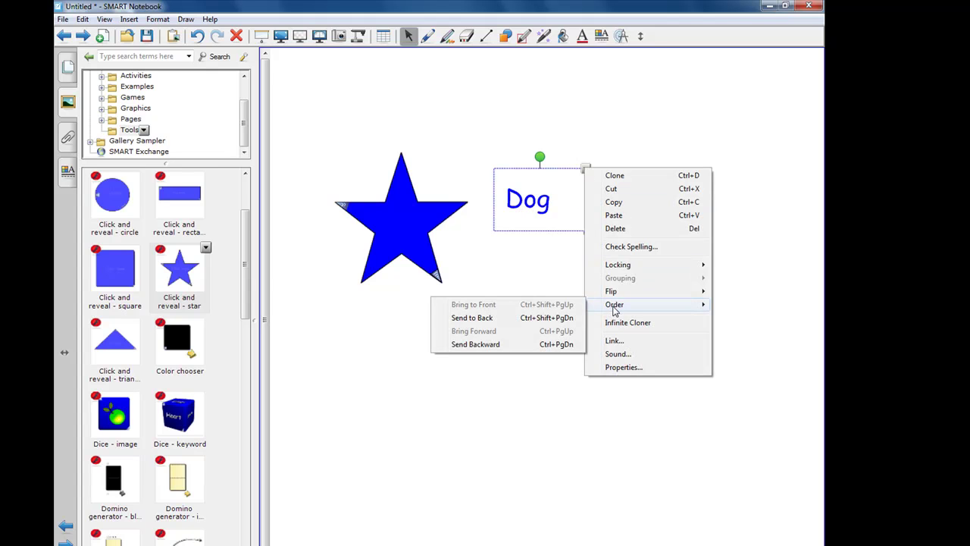
click(526, 344)
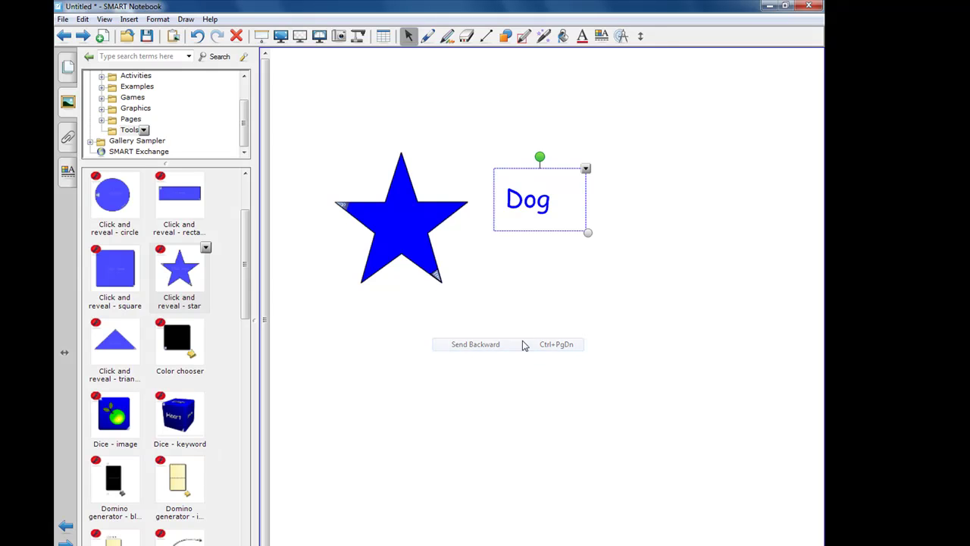
Step: Center the star over the word Dog again and reveal the text inside it
click(522, 285)
drag(407, 231, 529, 211)
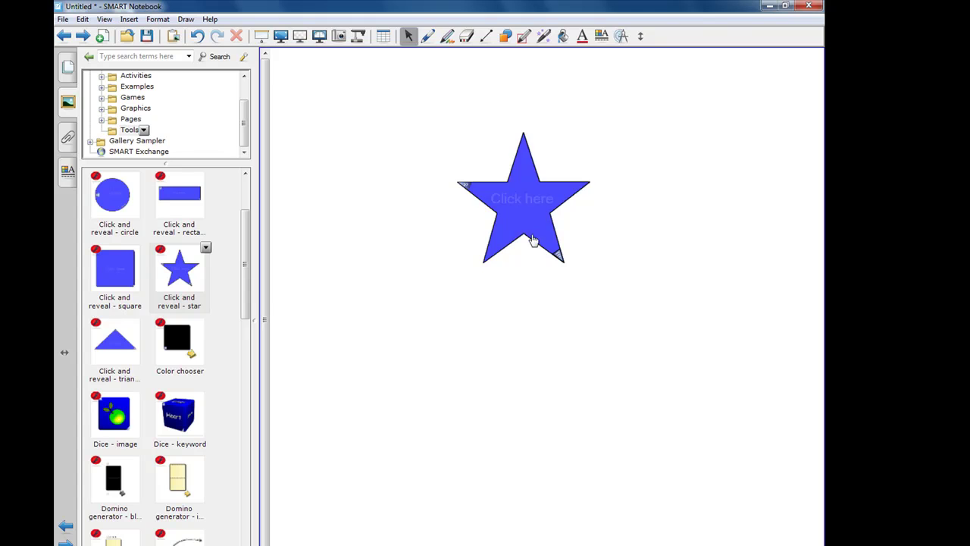
mouse_move(521, 209)
mouse_down()
mouse_move(480, 340)
mouse_move(548, 184)
mouse_move(521, 211)
mouse_move(532, 207)
mouse_up()
click(532, 207)
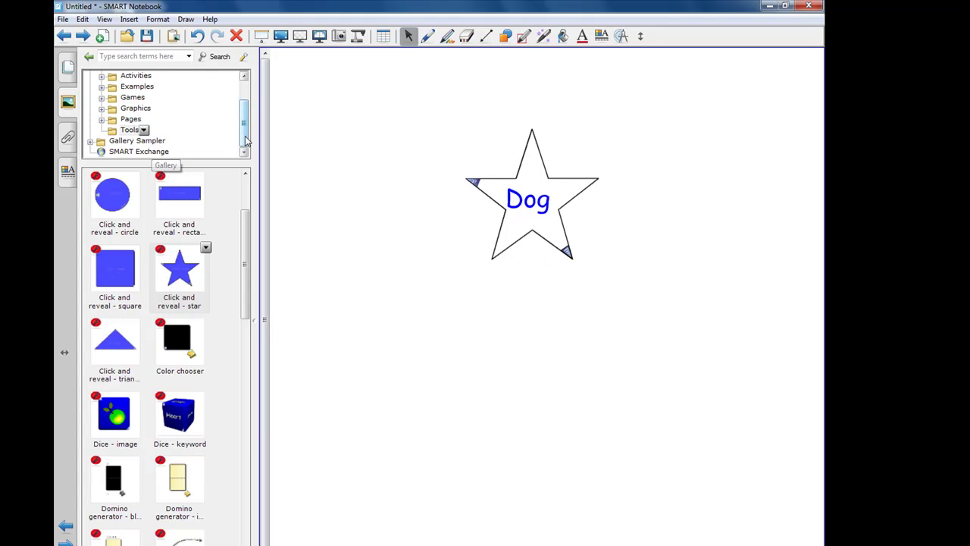
Step: Collapse the Lesson Activity Toolkit 2.0 folder in the Gallery and show the page thumbnails
mouse_move(244, 142)
mouse_down()
mouse_move(256, 118)
mouse_move(250, 140)
mouse_up()
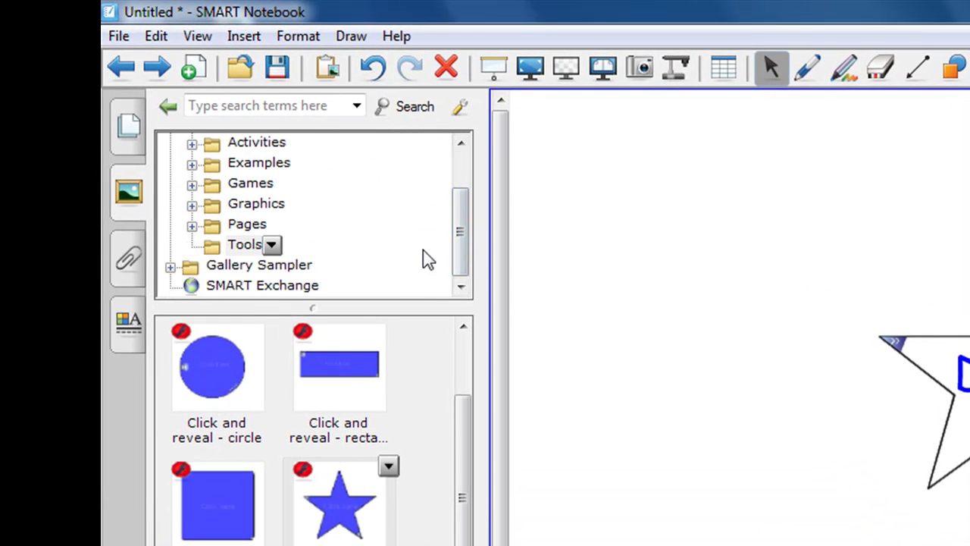
drag(462, 268, 468, 229)
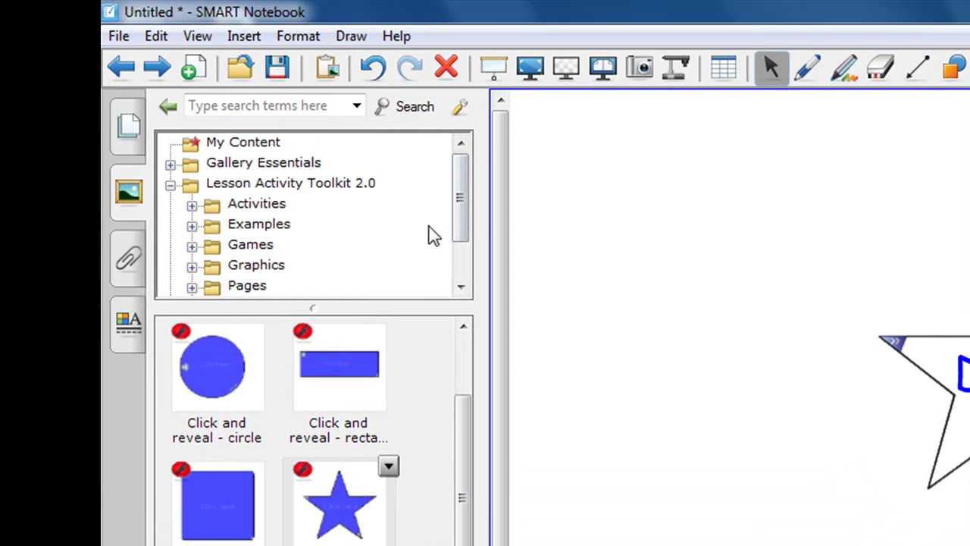
double_click(266, 188)
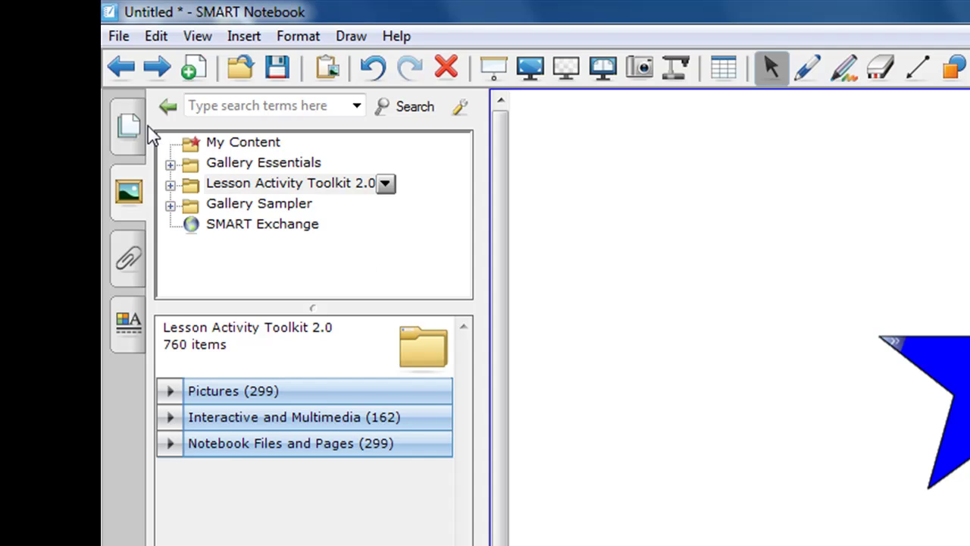
click(138, 147)
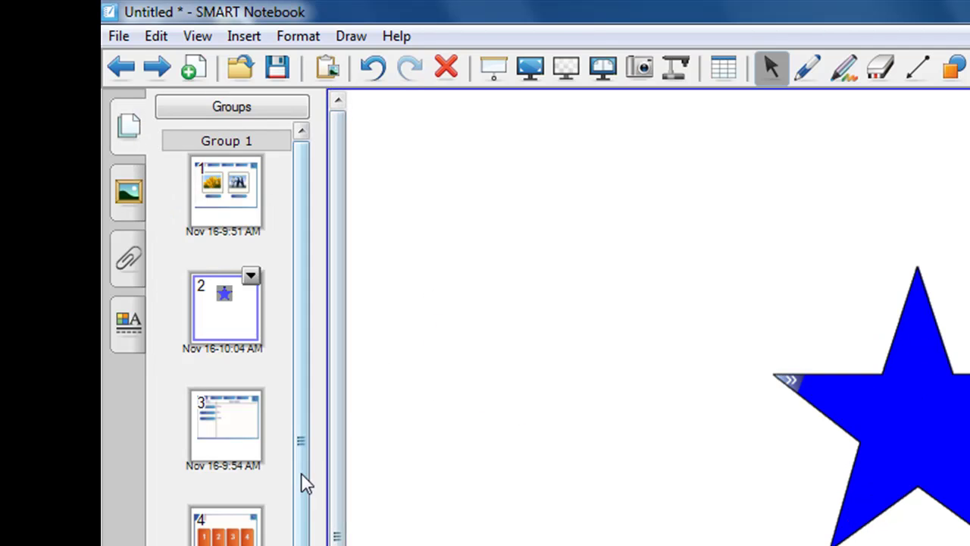